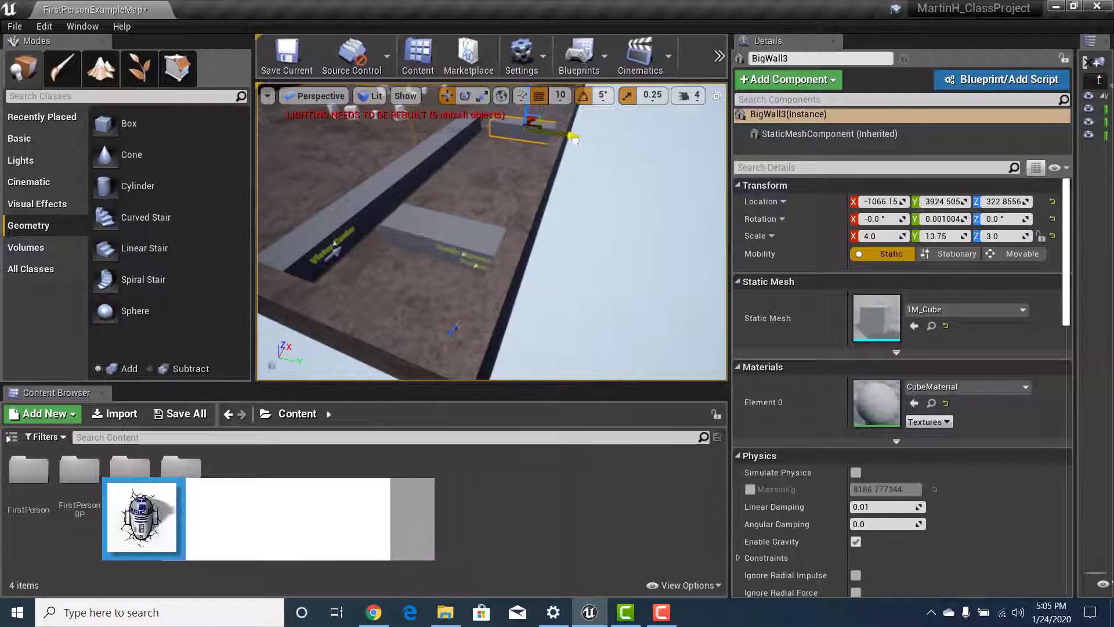
Move the BigWall3 cross wall against the far end of the long interior wall, at about X -826 and Y 3204.5
right_click_drag(664, 226, 661, 170)
key("w")
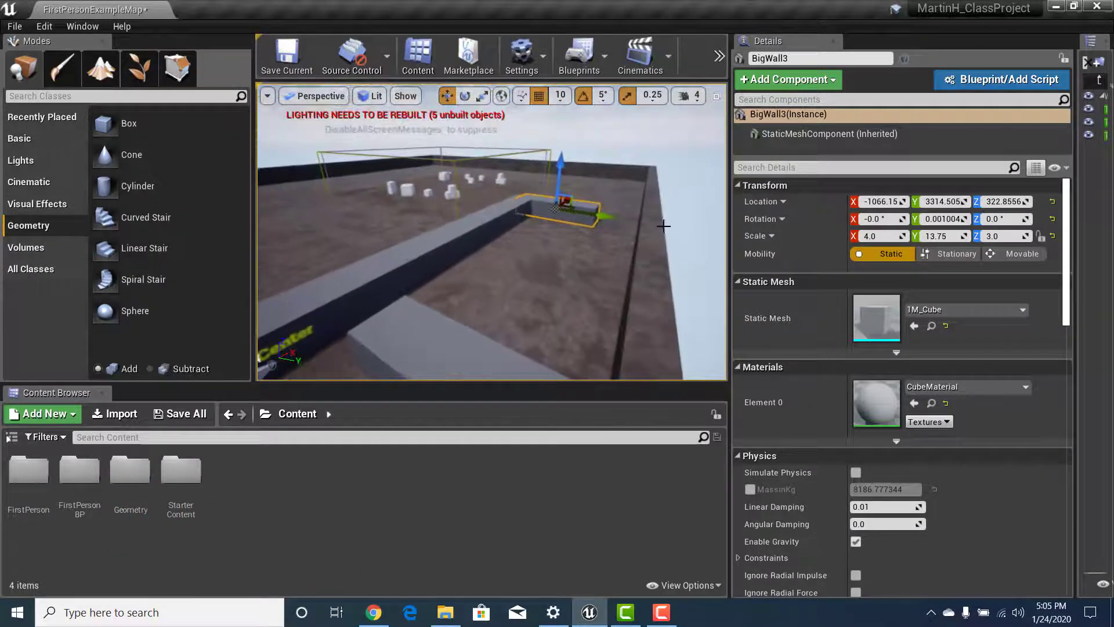
left_click(688, 95)
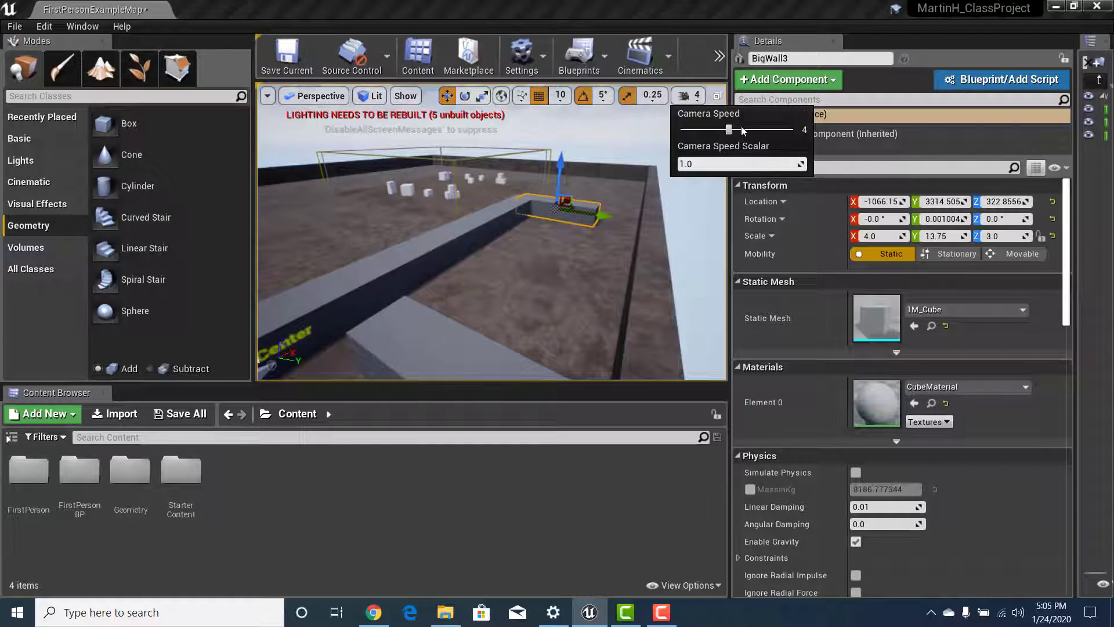
key("w")
mouse_move(595, 200)
right_mouse_down()
mouse_move(603, 176)
mouse_move(601, 206)
right_mouse_up()
key("s")
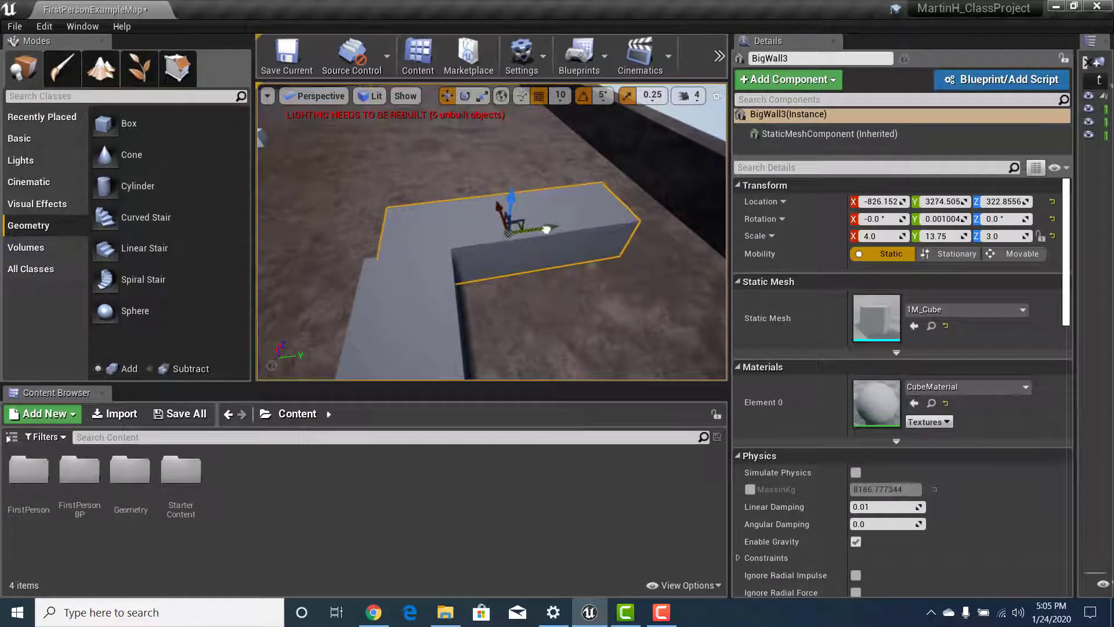
key("a")
right_click_drag(537, 232, 638, 183)
mouse_move(489, 251)
right_mouse_down()
mouse_move(516, 252)
mouse_move(528, 267)
mouse_move(488, 251)
right_mouse_up()
Play-test the level, walking along the corridor past the cross walls to inspect the layout, and stop playing
left_click(720, 56)
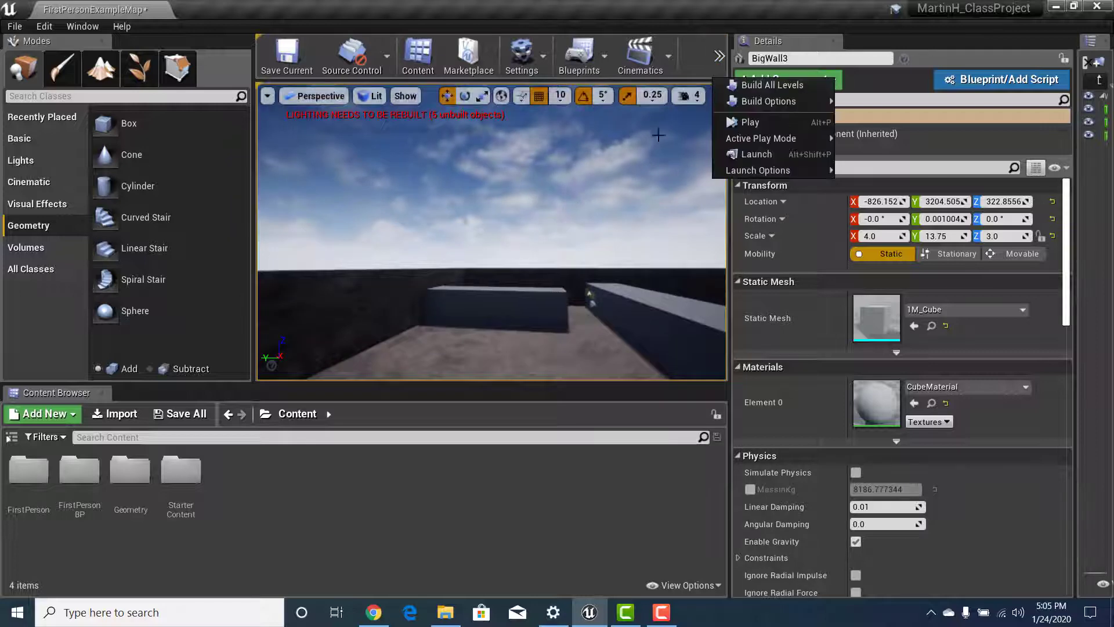
left_click(762, 122)
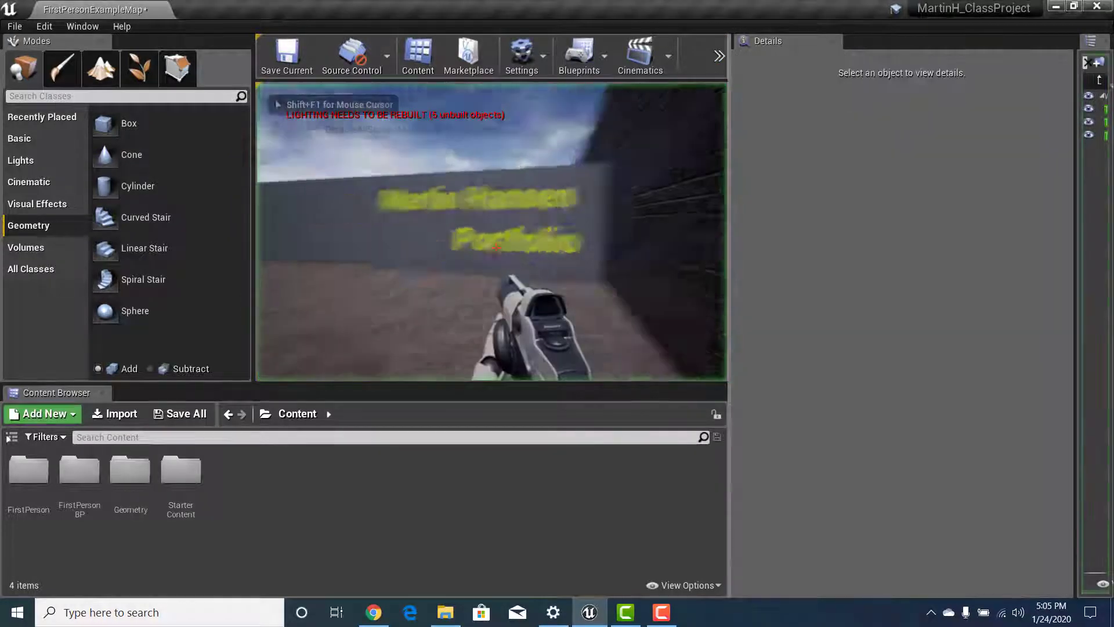
key("w")
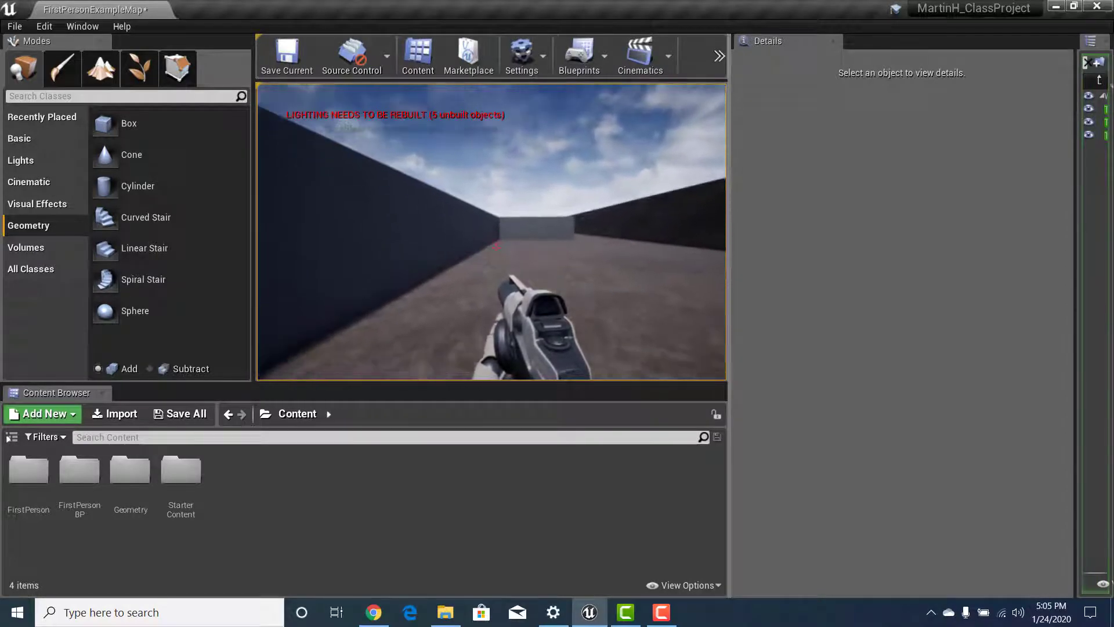
key("w")
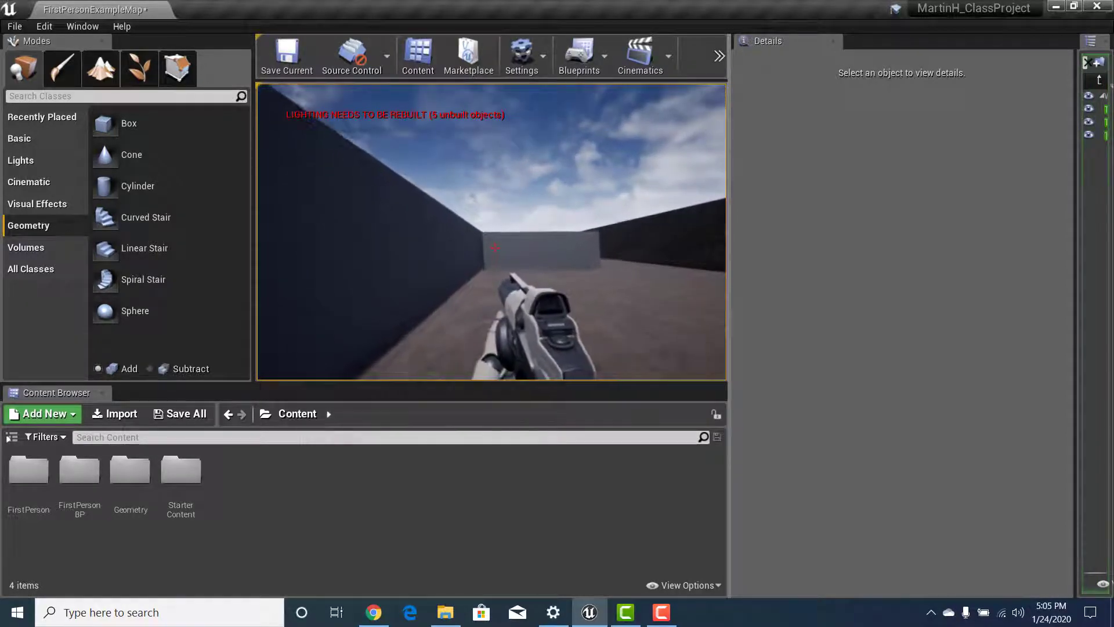
key("w")
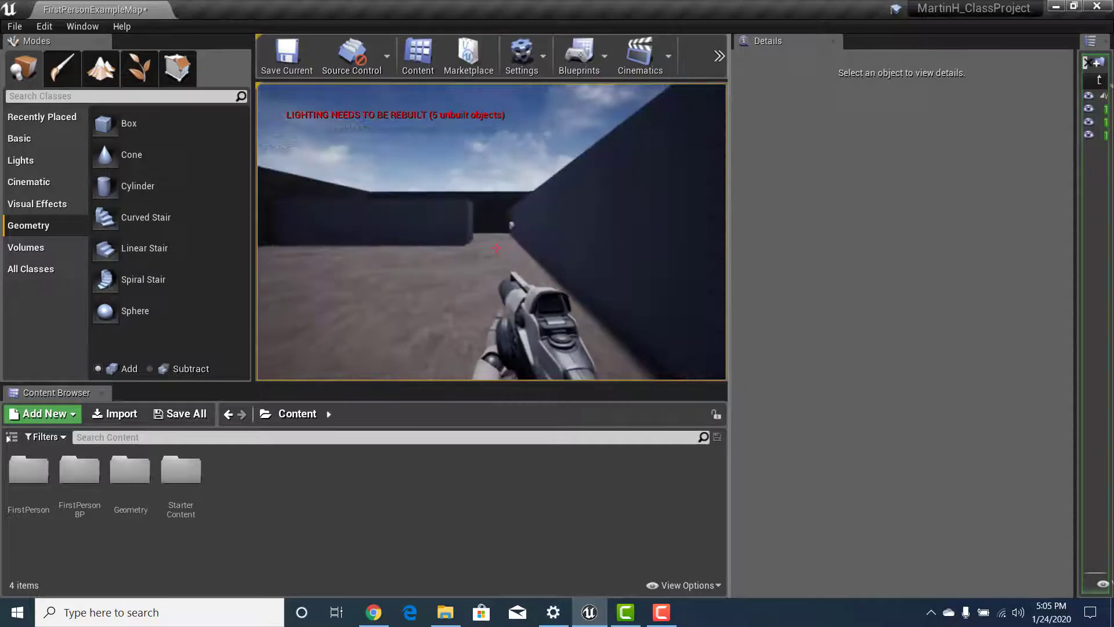
key("w")
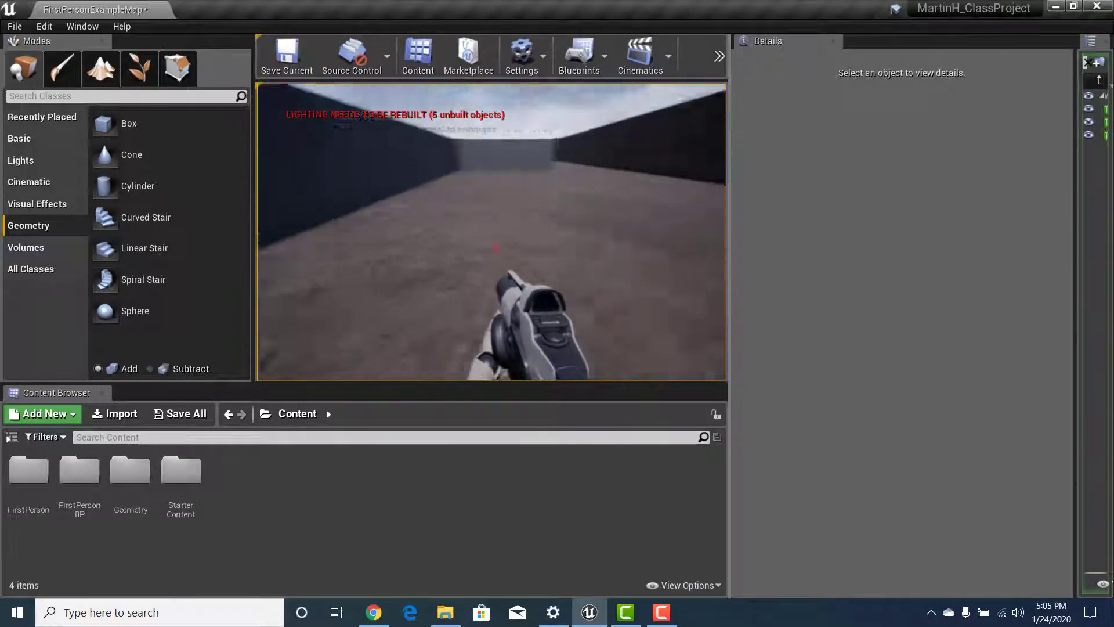
key("w")
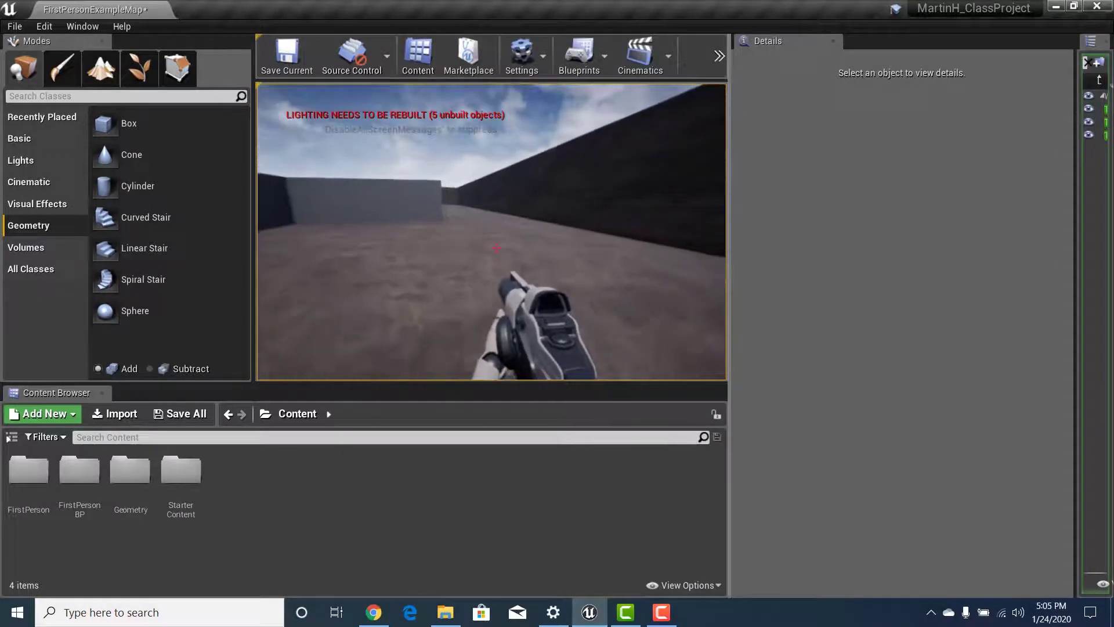
key("w")
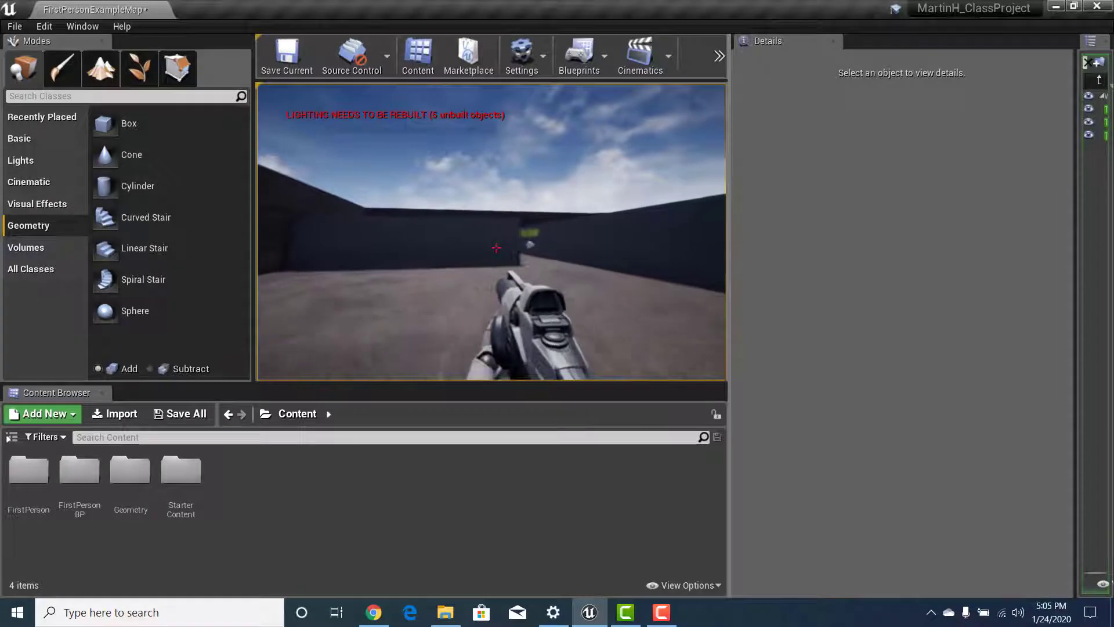
key("Escape")
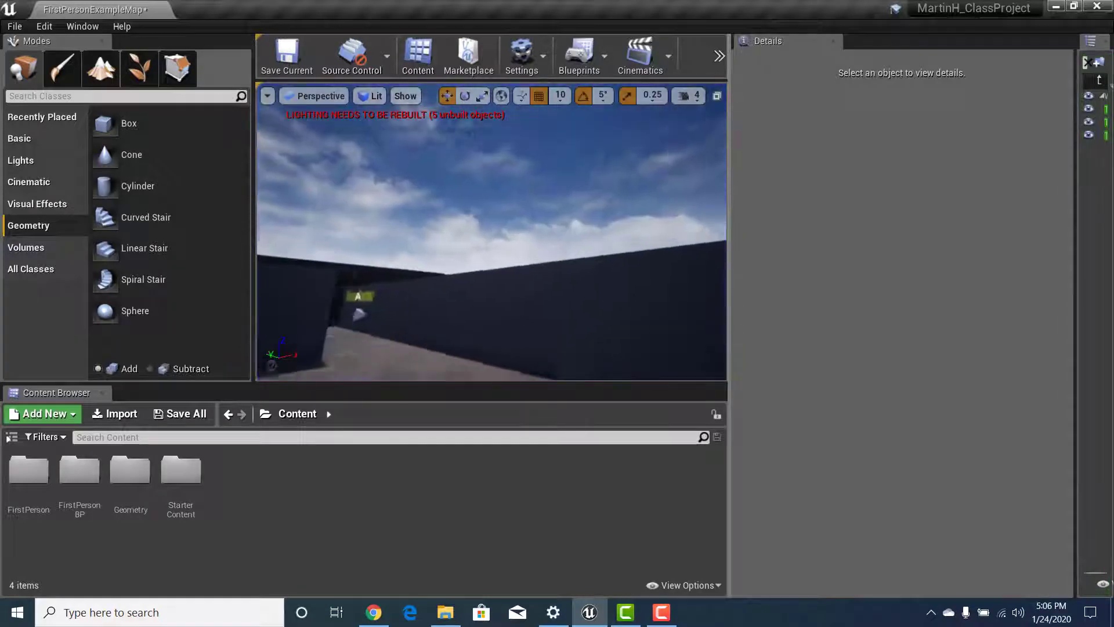
Place an additive box brush on the floor between the two cross walls
right_click_drag(492, 232, 484, 261)
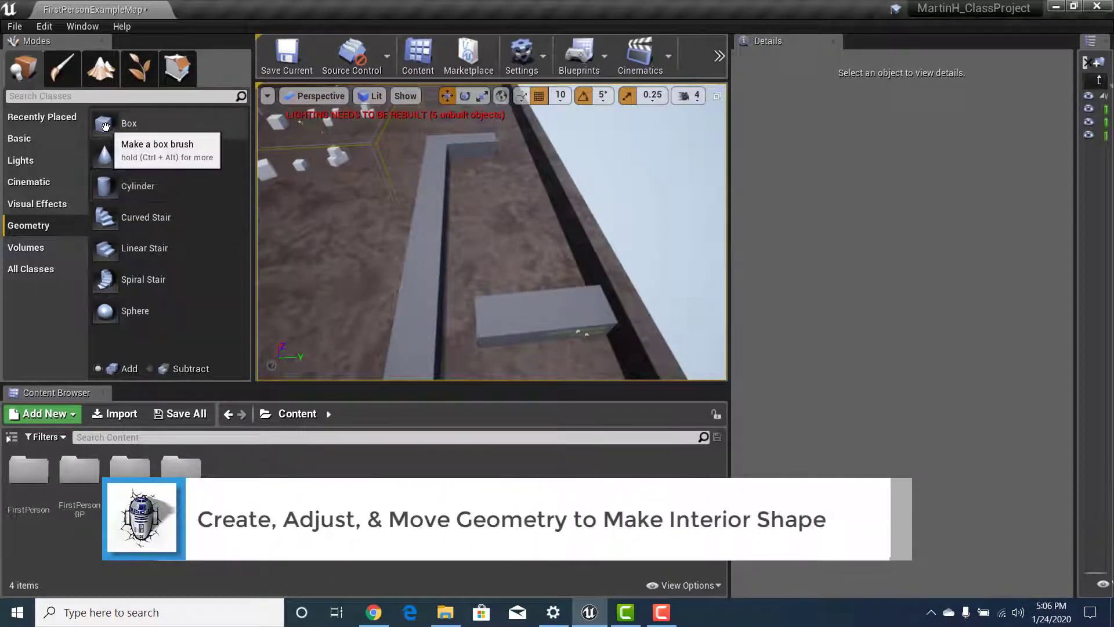
mouse_move(107, 123)
left_mouse_down()
mouse_move(301, 142)
mouse_move(509, 224)
left_mouse_up()
key("w")
right_click_drag(510, 224, 604, 226)
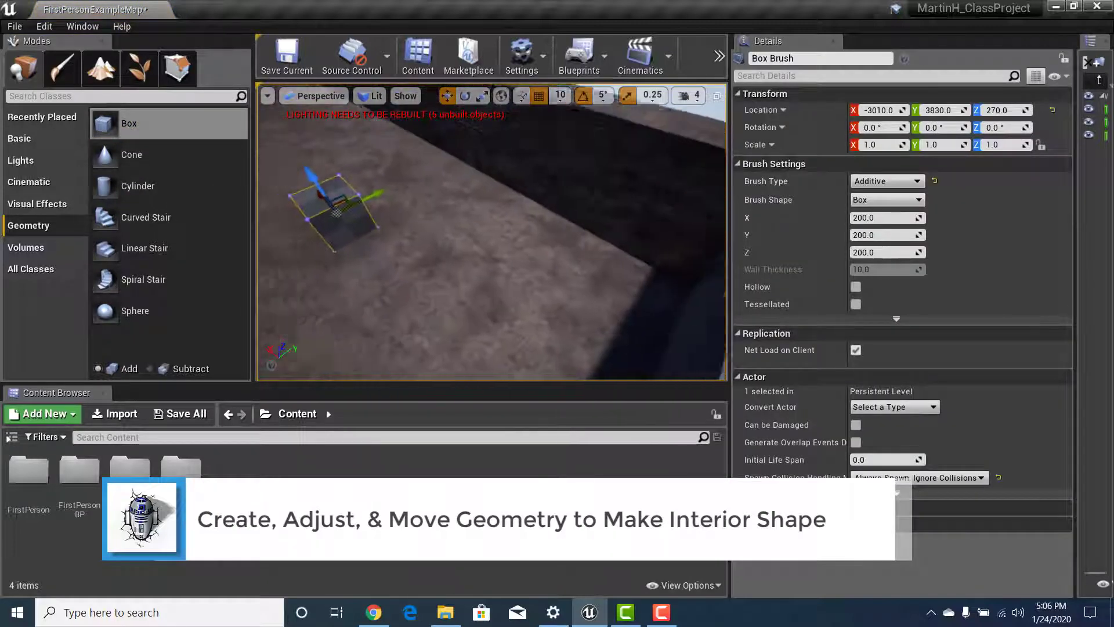
key("a")
right_click_drag(511, 254, 522, 244)
key("s")
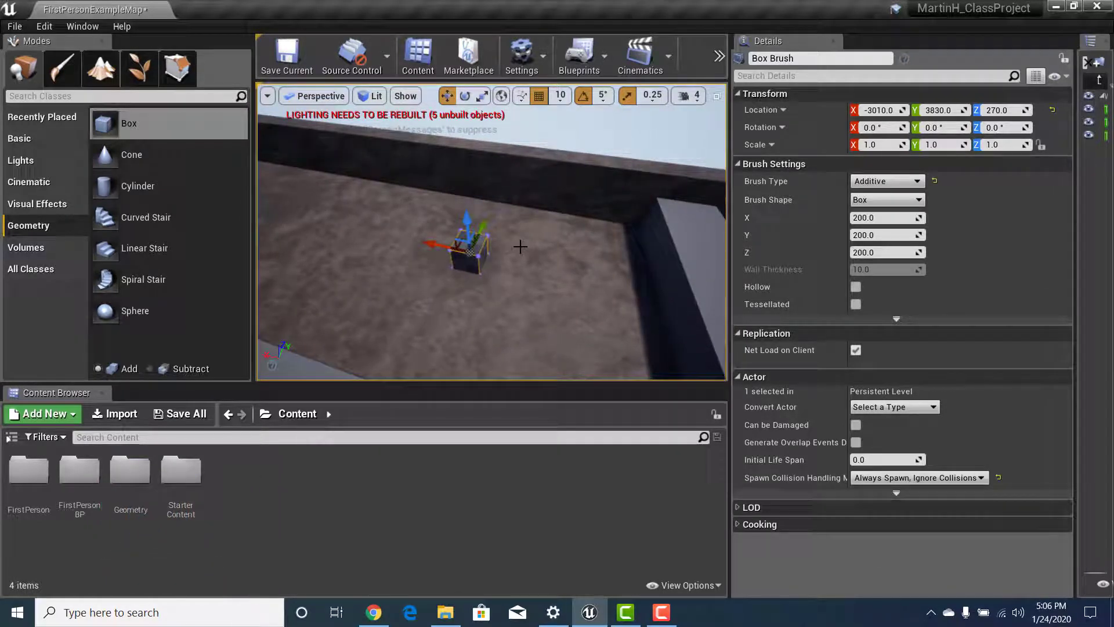
Set the box brush's Z size to 500, raise the brush above the floor and snap it down onto the floor
left_click(896, 256)
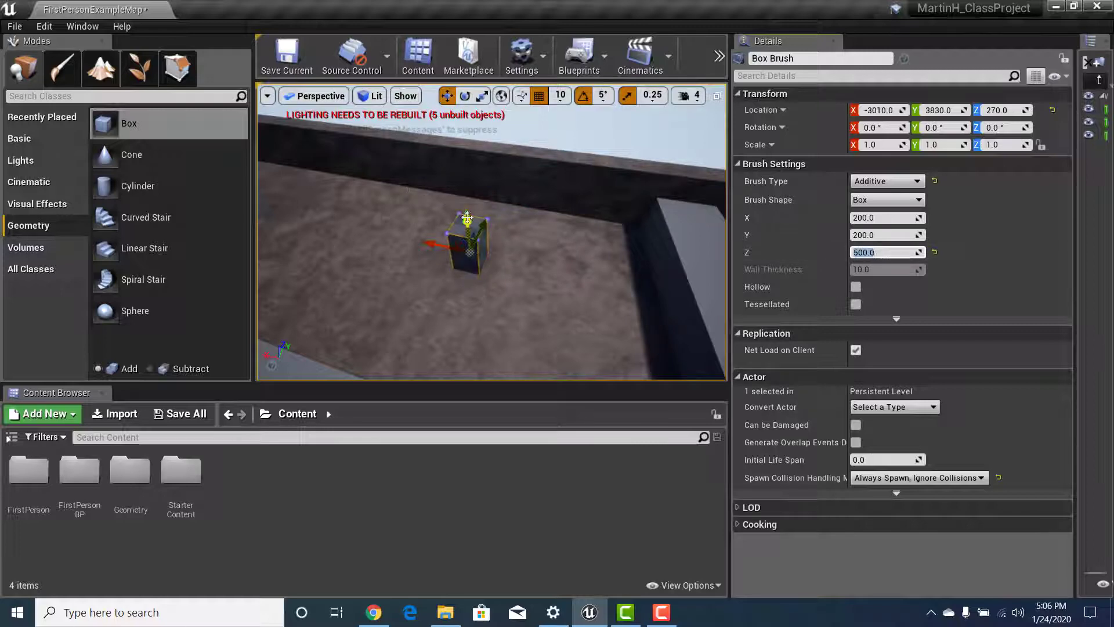
key("Return")
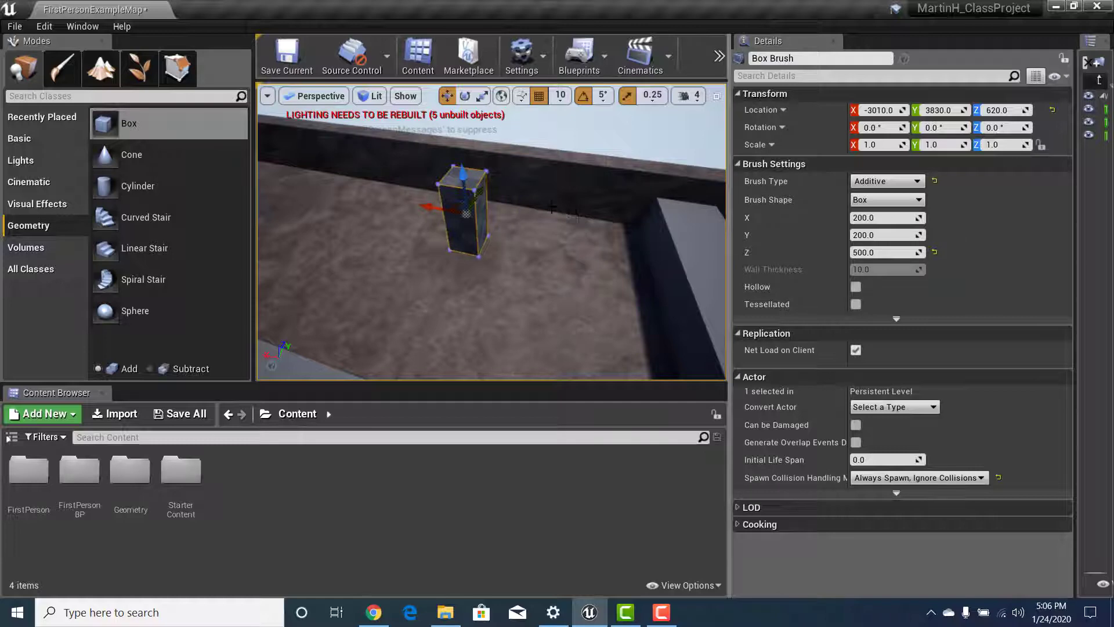
key("End")
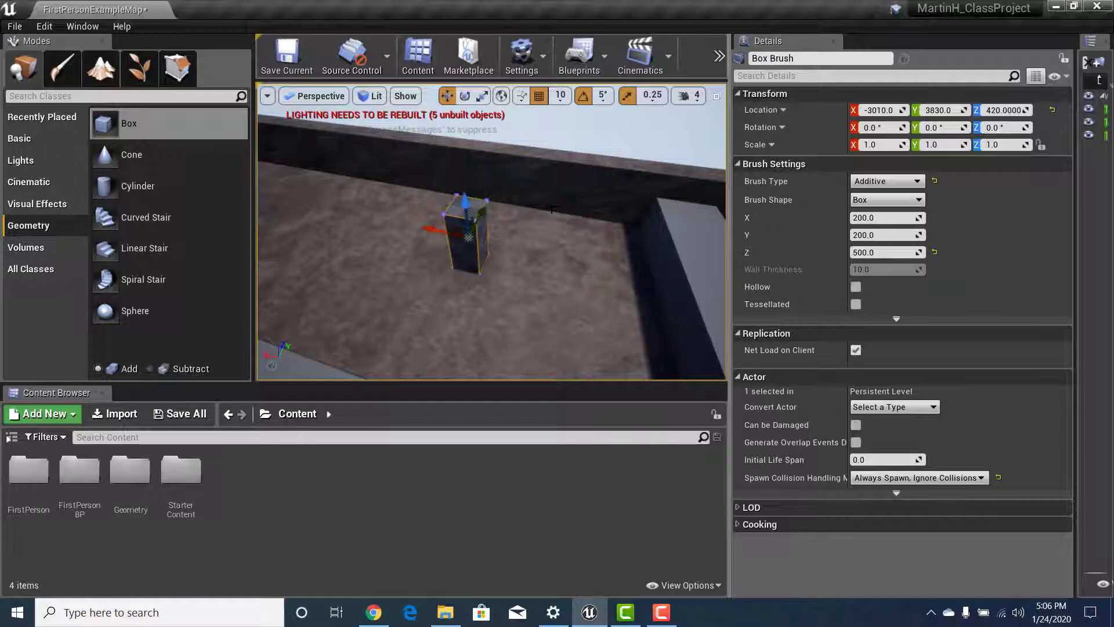
mouse_move(491, 248)
right_mouse_down()
mouse_move(472, 248)
mouse_move(487, 248)
right_mouse_up()
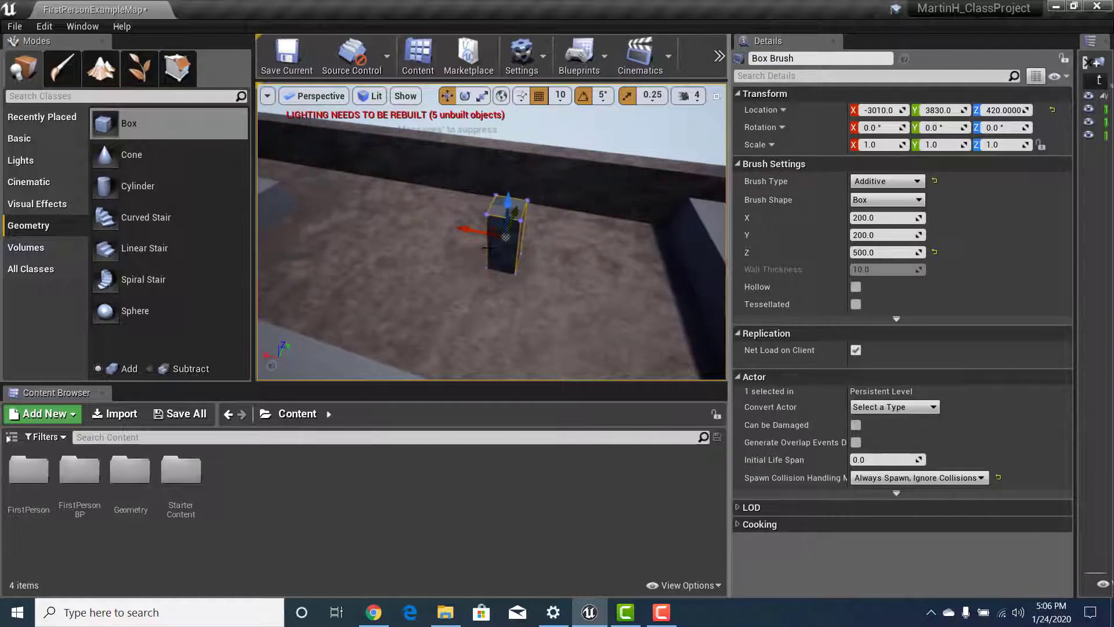
Set the box brush's Y size to 1000 and its X size to 1500
left_click_drag(887, 235, 922, 235)
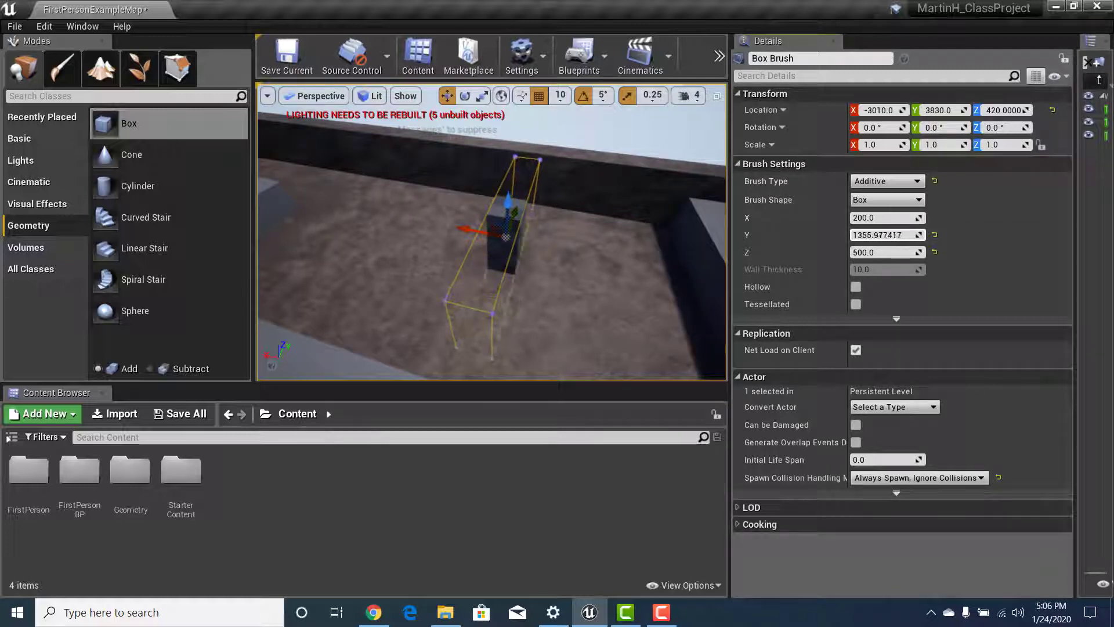
left_click_drag(923, 235, 924, 235)
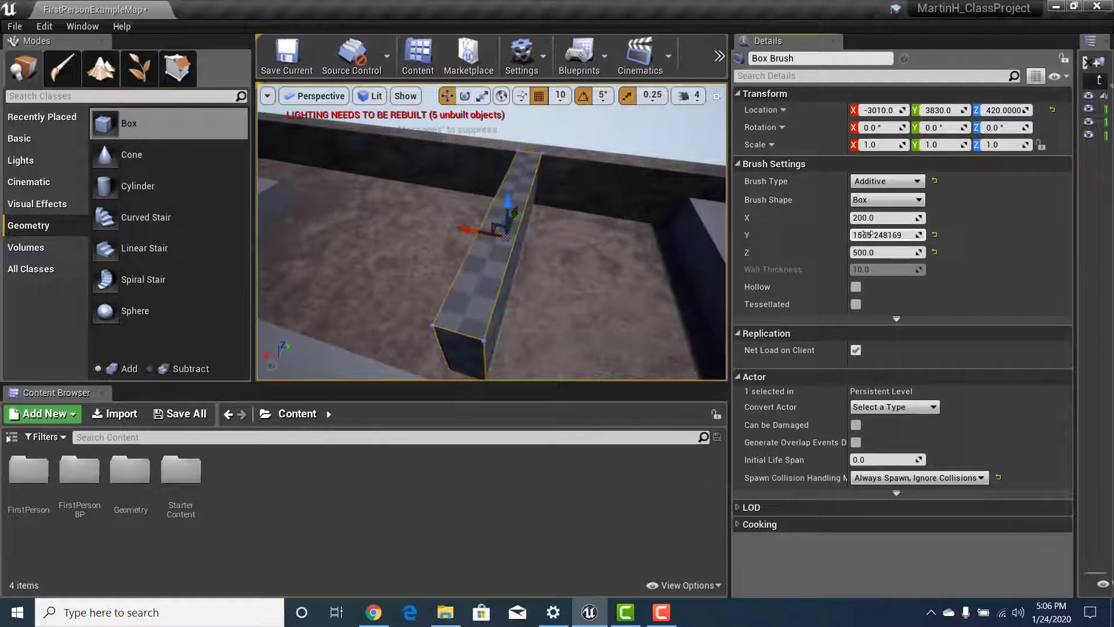
left_click(888, 235)
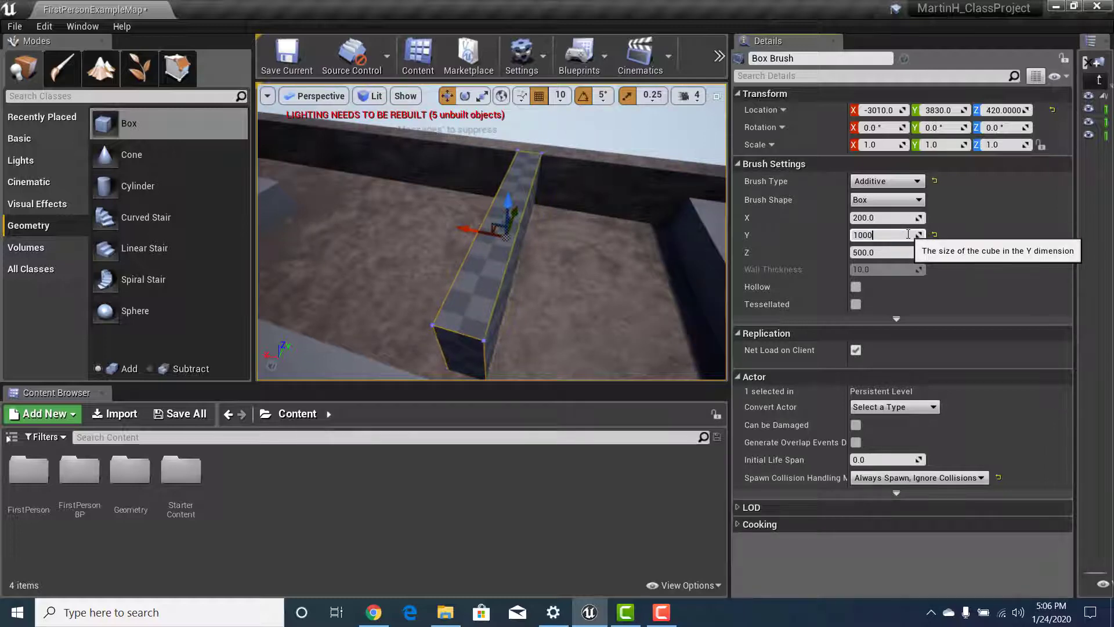
key("Return")
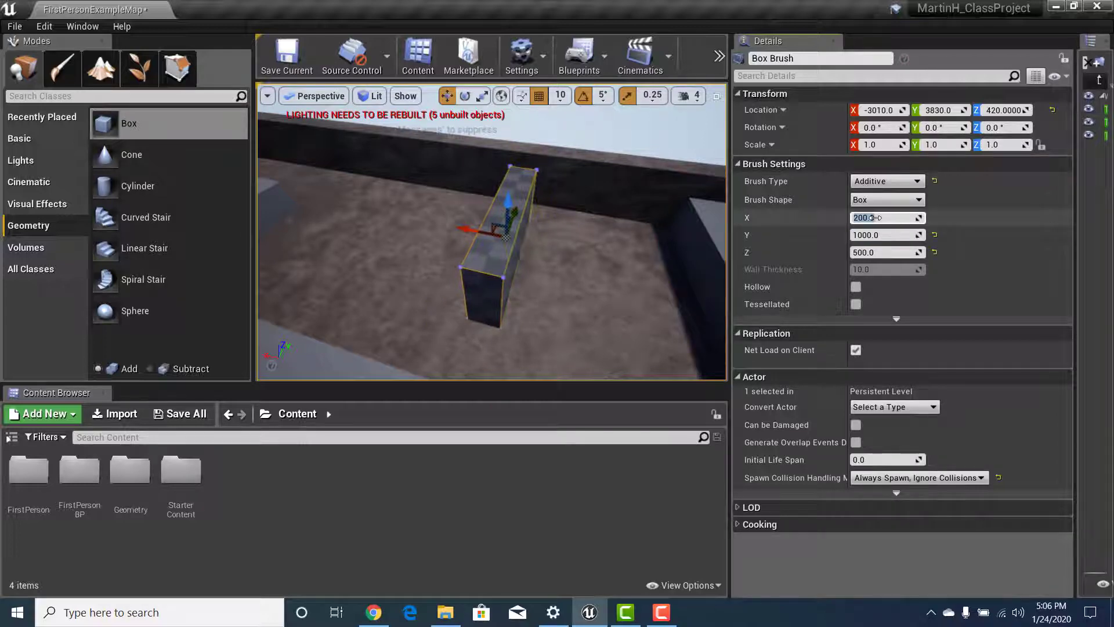
key("Return")
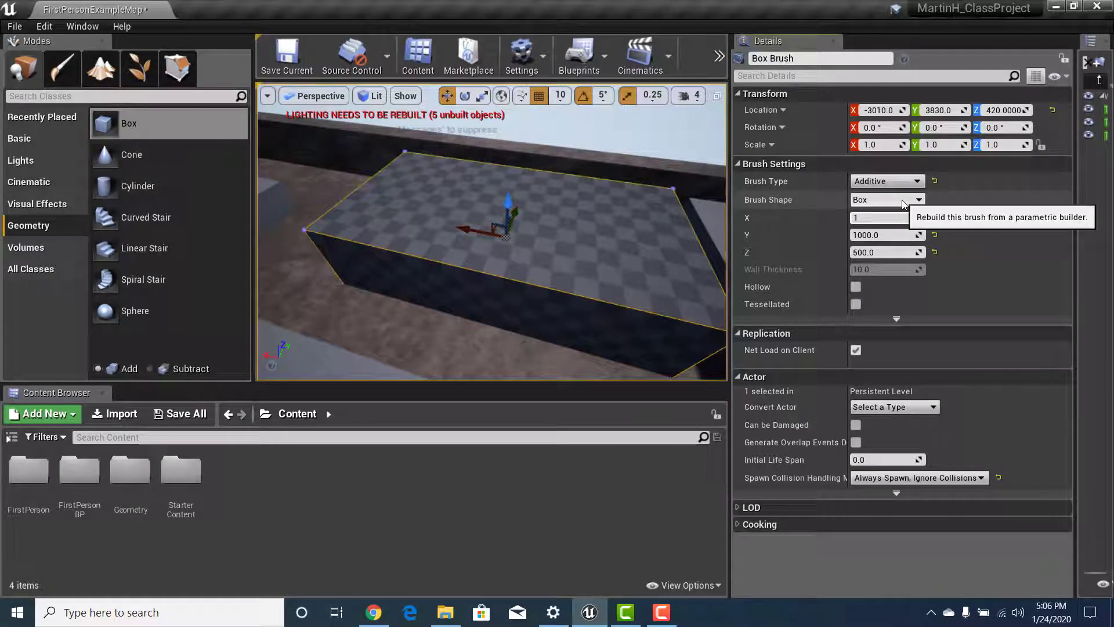
type("1500")
key("Return")
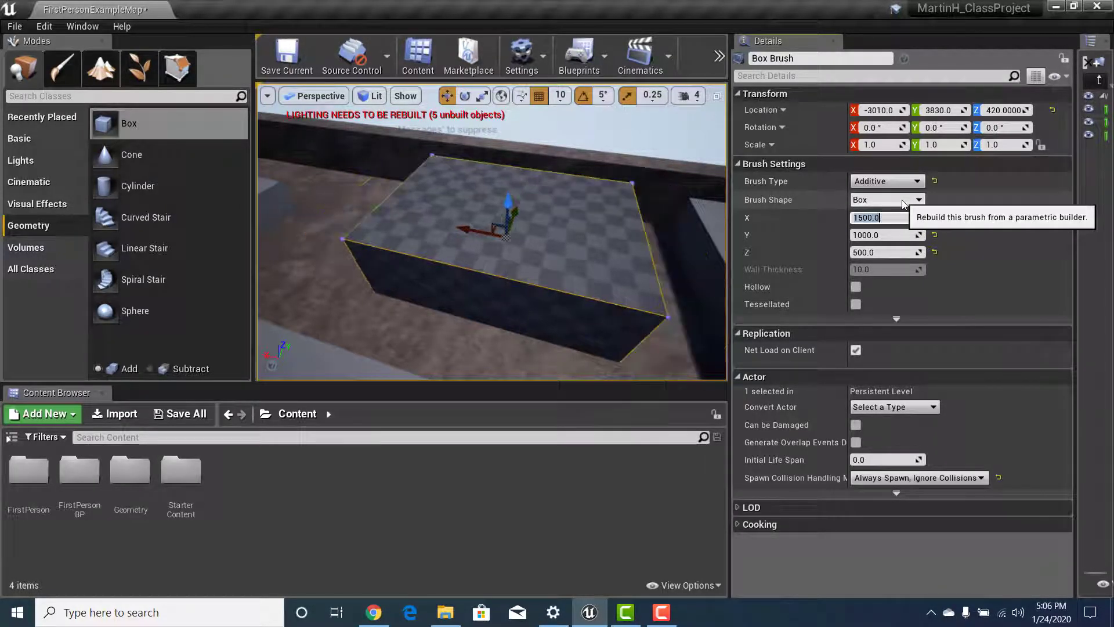
Move the box brush along the corridor and against the outer wall, to X -1790 and Y 4090
mouse_move(490, 216)
right_mouse_down()
mouse_move(456, 217)
mouse_move(490, 216)
right_mouse_up()
left_click_drag(480, 196, 389, 174)
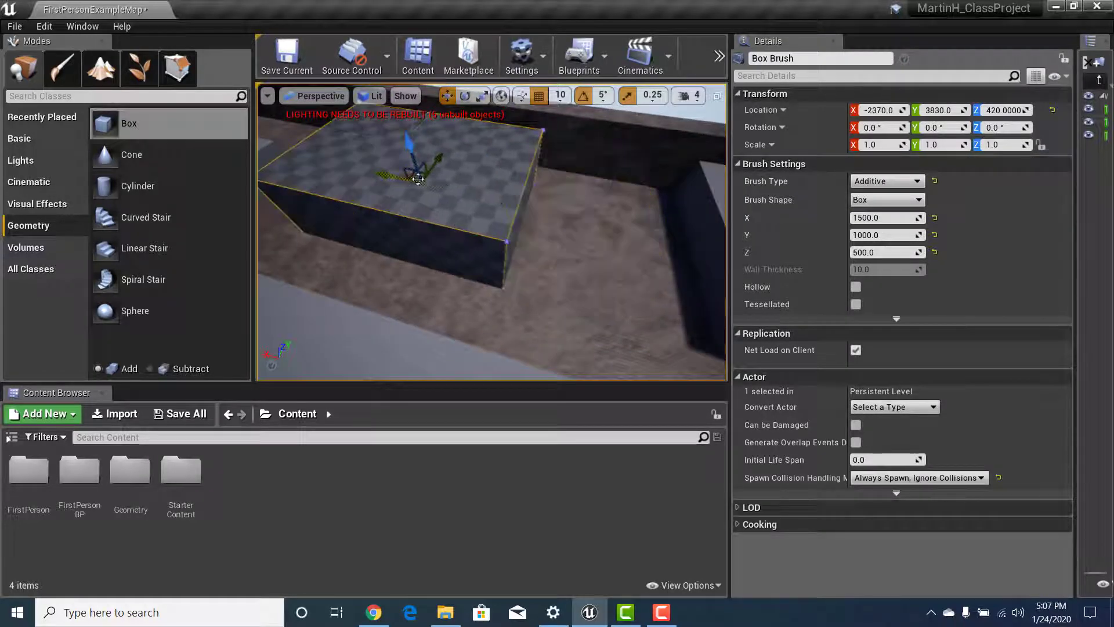
mouse_move(388, 174)
right_mouse_down()
mouse_move(403, 190)
mouse_move(343, 167)
right_mouse_up()
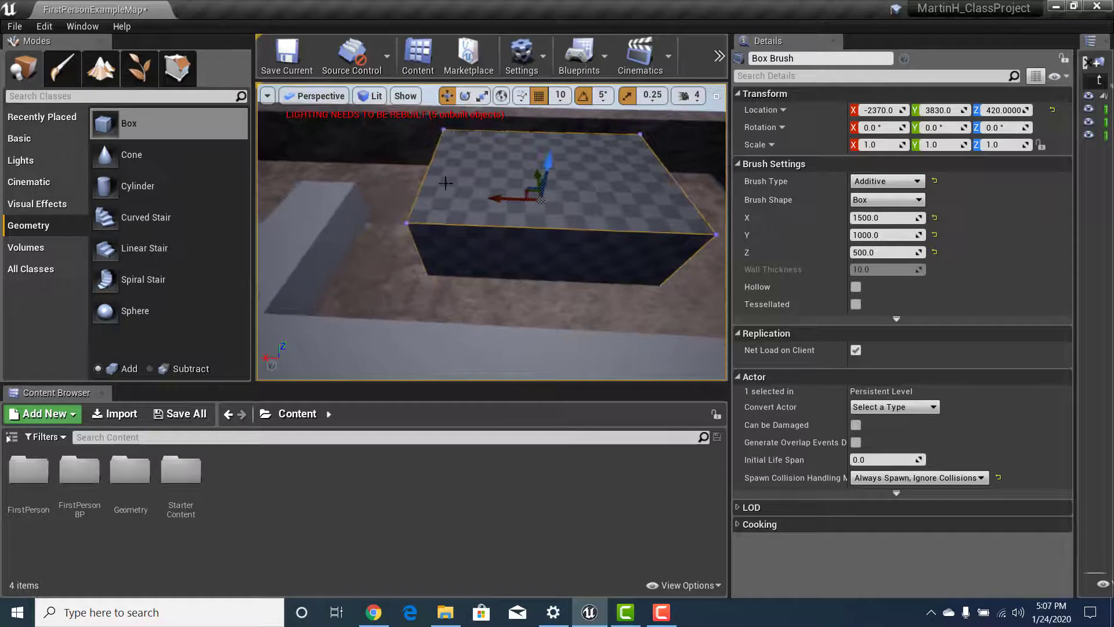
left_click_drag(441, 202, 439, 202)
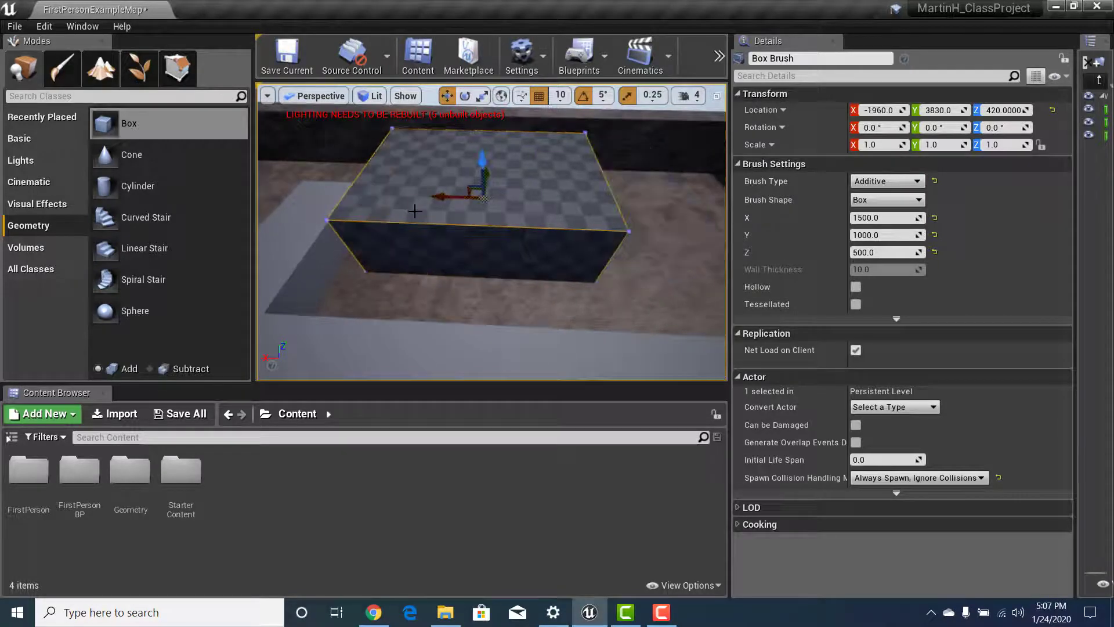
mouse_move(439, 202)
right_mouse_down()
mouse_move(360, 210)
mouse_move(466, 201)
right_mouse_up()
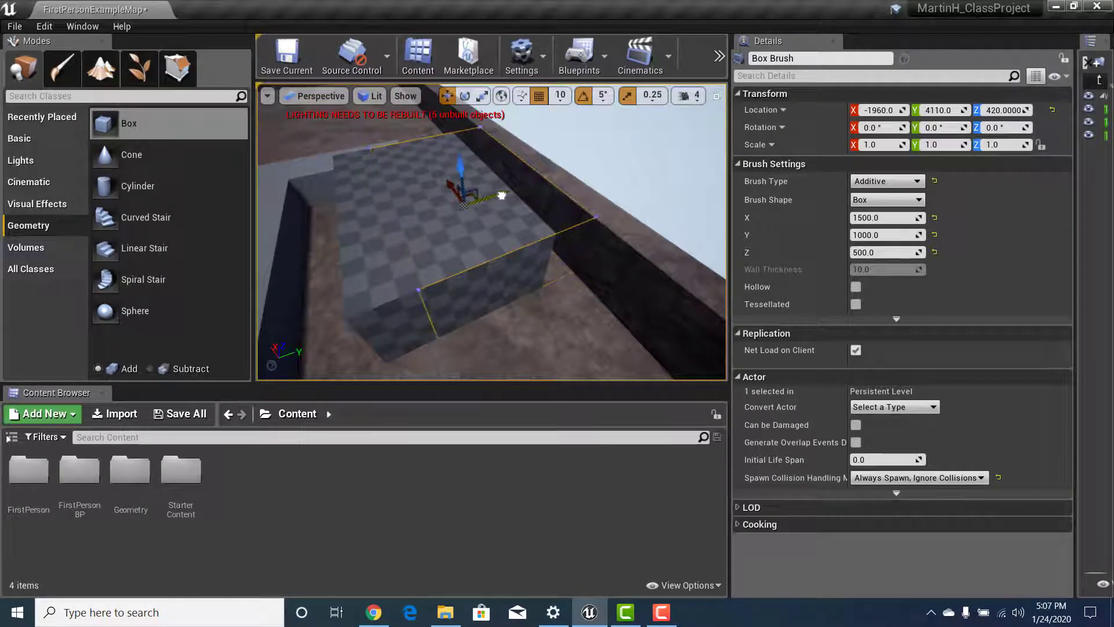
mouse_move(504, 216)
right_mouse_down()
mouse_move(601, 200)
mouse_move(452, 253)
right_mouse_up()
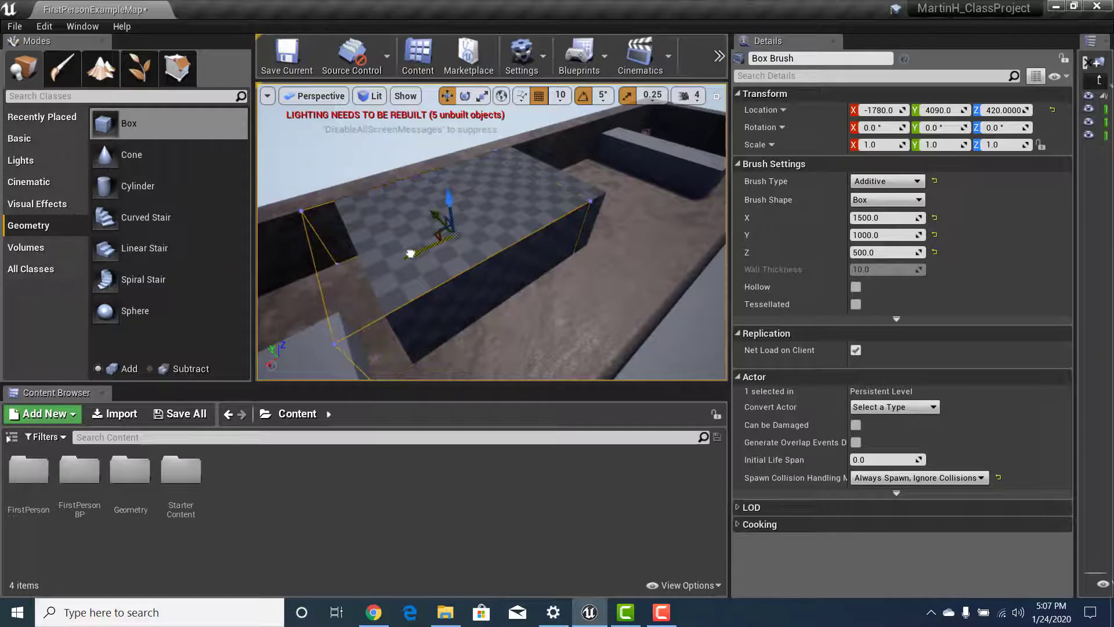
mouse_move(446, 243)
right_mouse_down()
mouse_move(377, 250)
mouse_move(444, 239)
mouse_move(464, 231)
mouse_move(441, 238)
mouse_move(459, 221)
mouse_move(499, 209)
mouse_move(540, 238)
mouse_move(517, 206)
mouse_move(498, 220)
right_mouse_up()
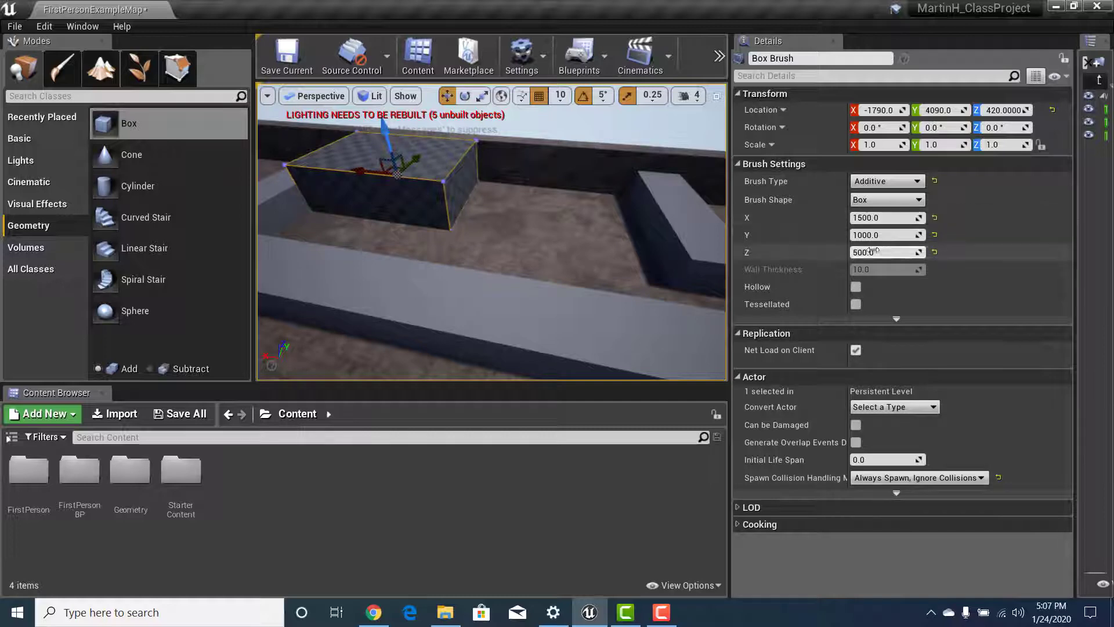
Play-test the level by walking down the corridor and around the large box brush, and end the play session
left_click(720, 57)
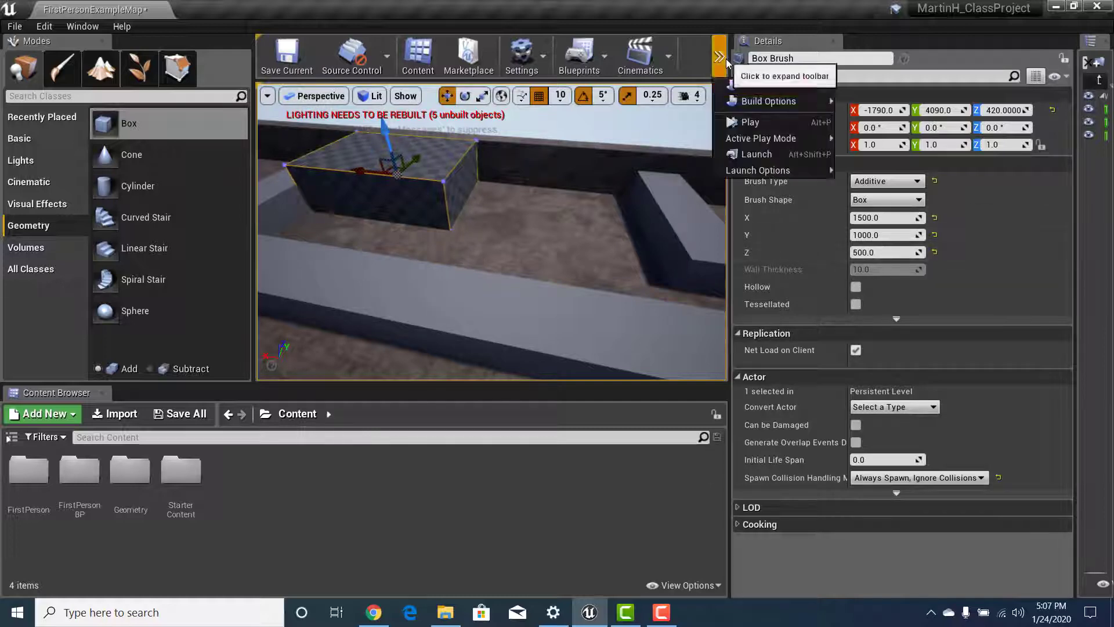
left_click(750, 122)
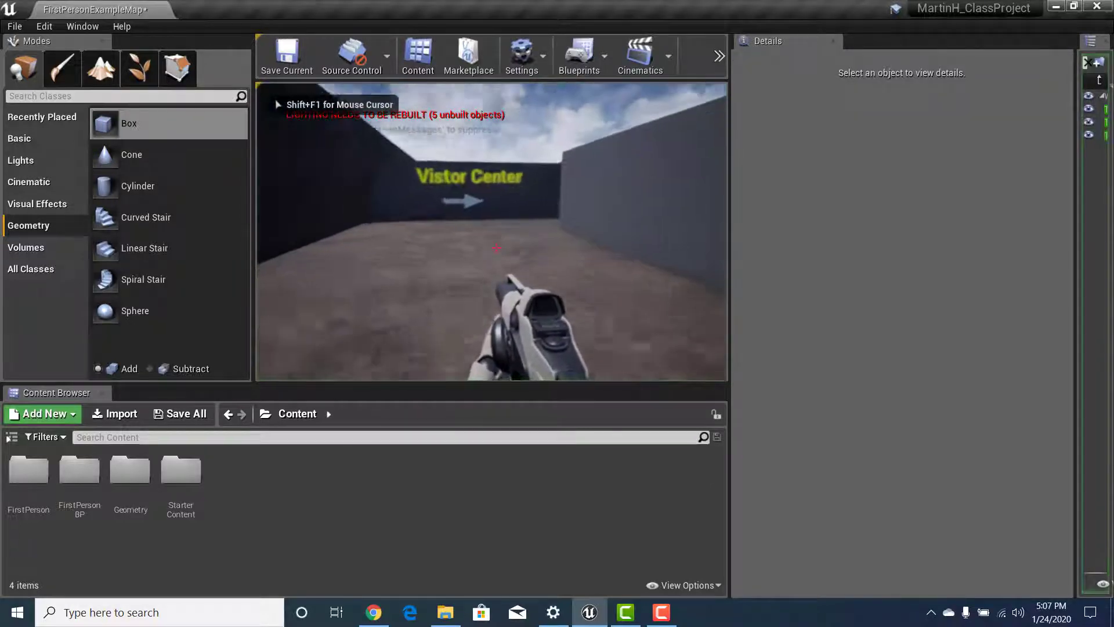
key("w")
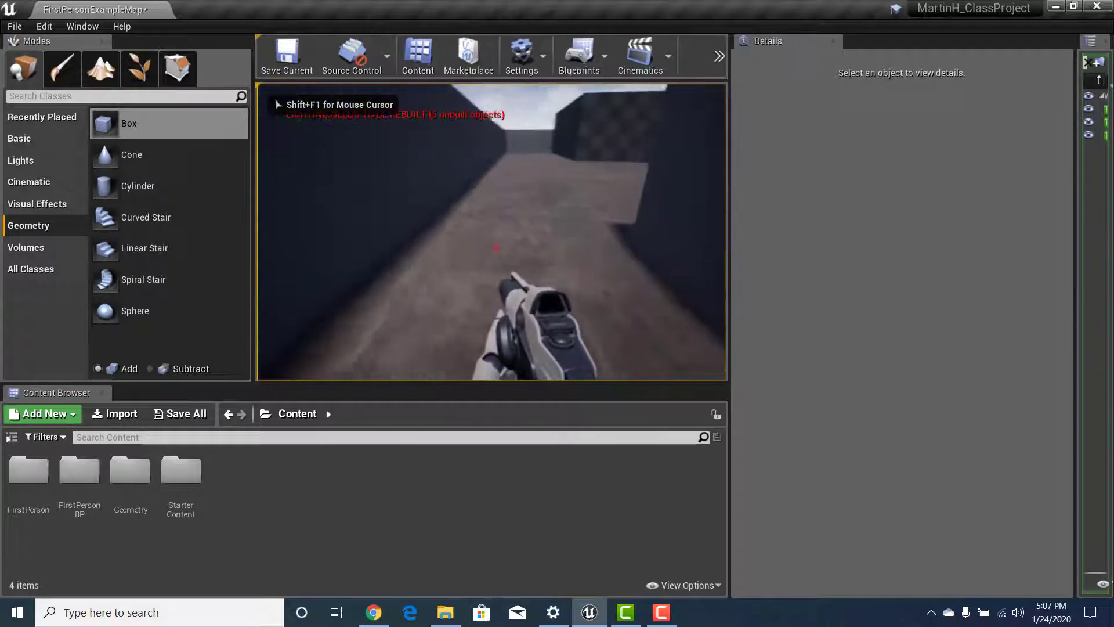
key("w")
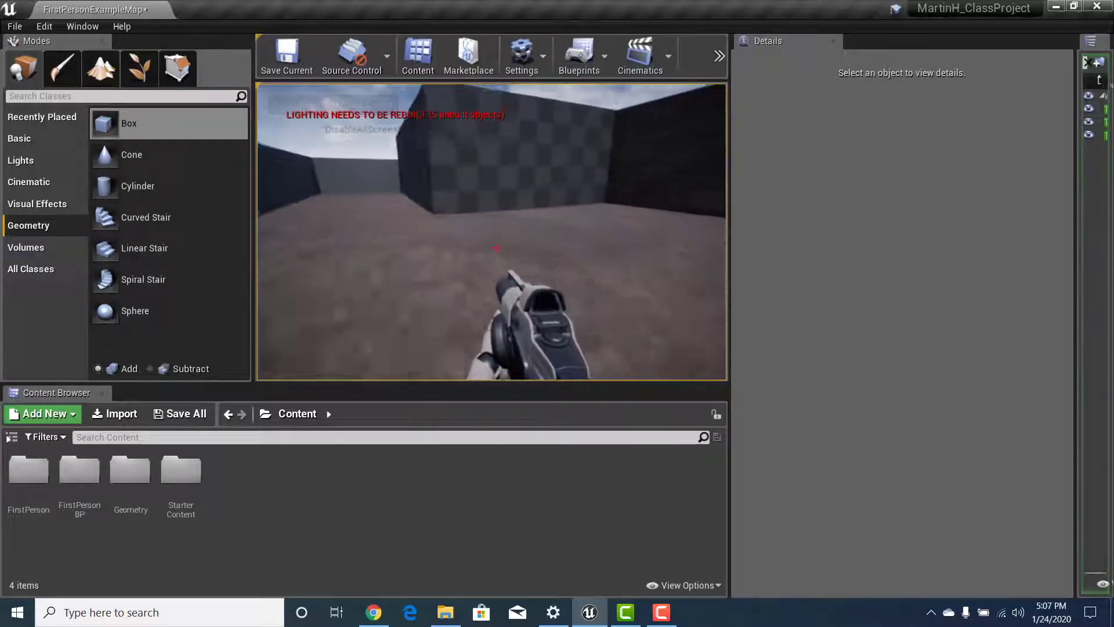
key("w")
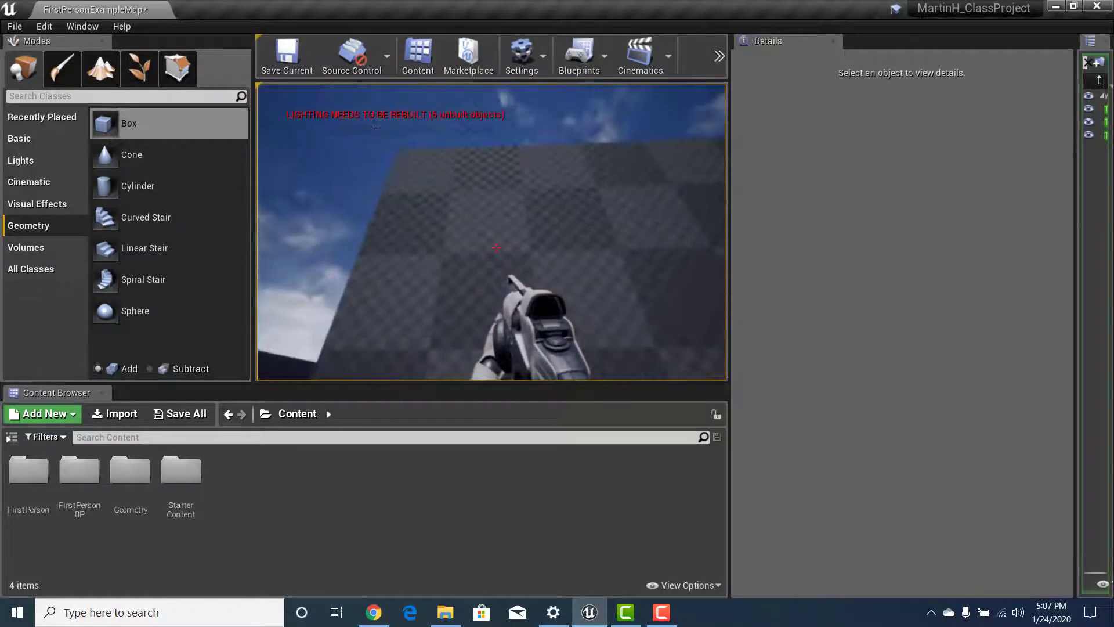
key("s")
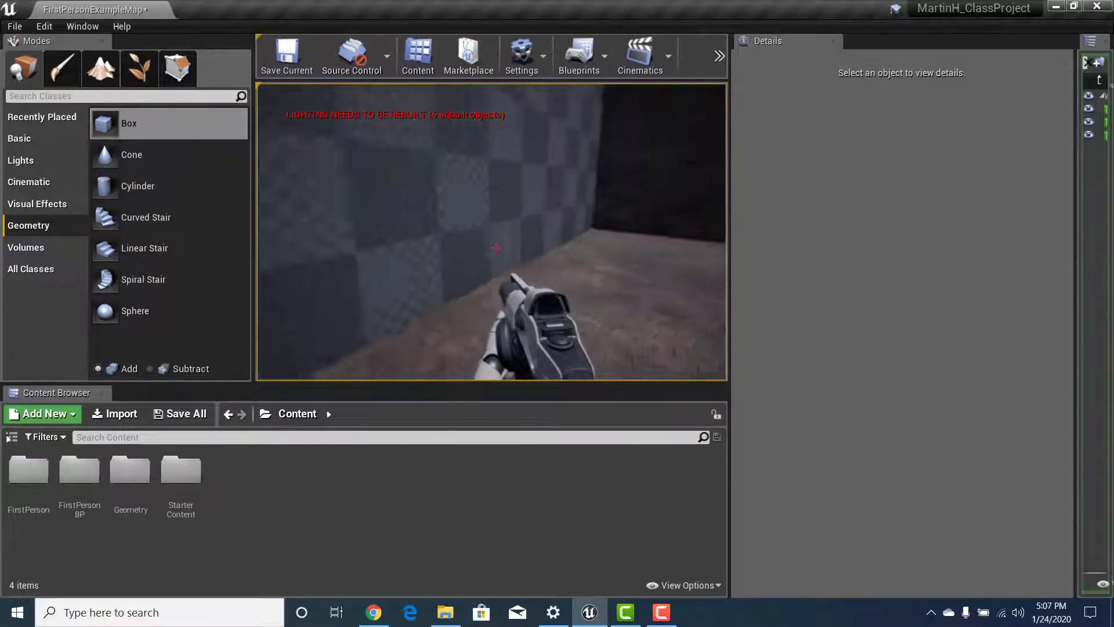
key("a")
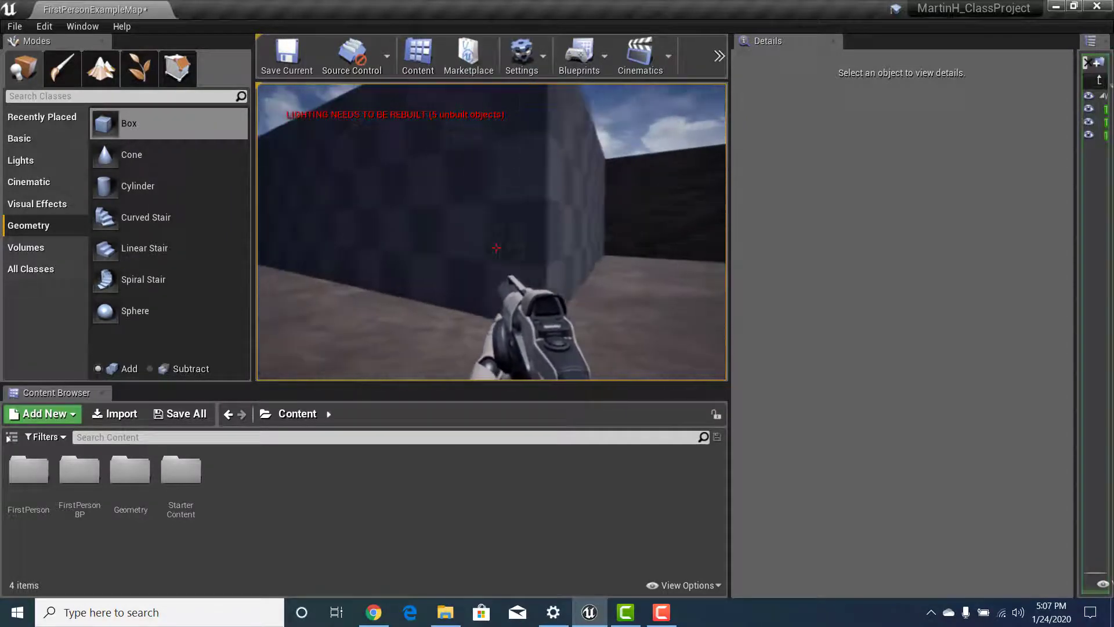
key("Escape")
Select the large box brush and examine its top and side faces from several directions
mouse_move(495, 145)
right_mouse_down()
mouse_move(525, 110)
mouse_move(499, 174)
mouse_move(495, 144)
right_mouse_up()
left_click(475, 167)
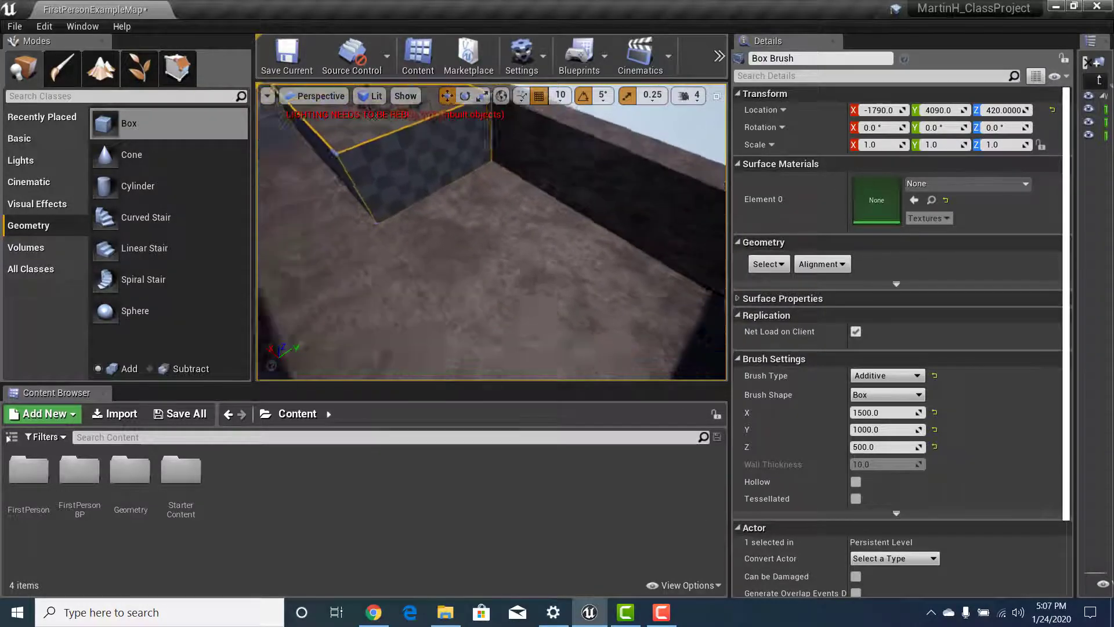
mouse_move(492, 232)
right_mouse_down()
mouse_move(429, 200)
mouse_move(331, 199)
mouse_move(635, 210)
mouse_move(638, 169)
mouse_move(644, 238)
right_mouse_up()
right_click_drag(450, 278, 453, 281)
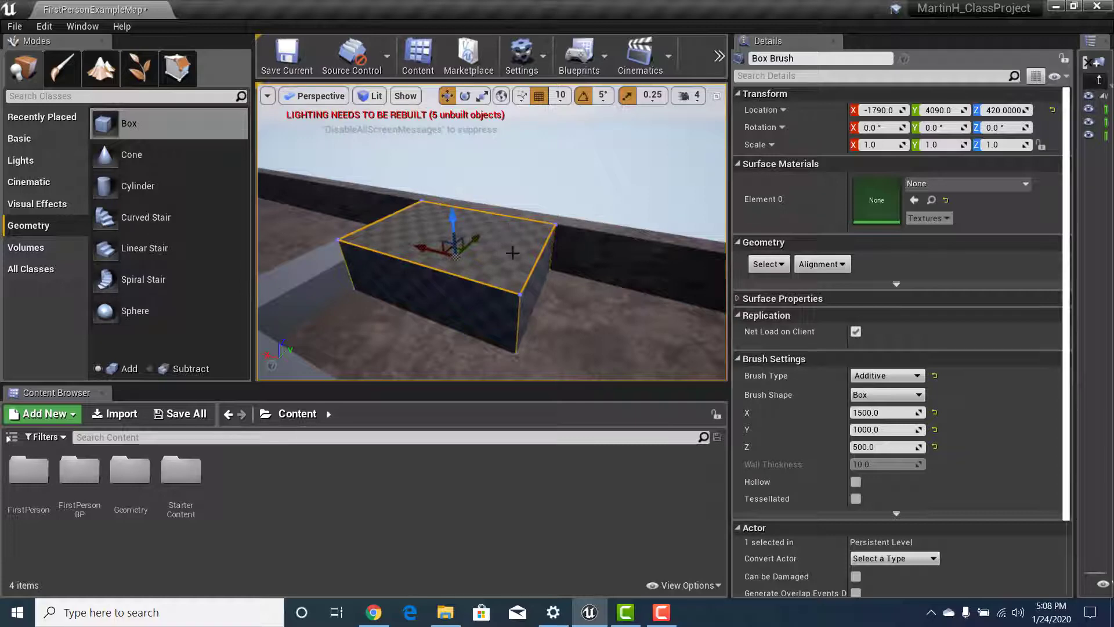
mouse_move(512, 253)
right_mouse_down()
mouse_move(464, 250)
mouse_move(458, 204)
mouse_move(684, 216)
mouse_move(810, 203)
mouse_move(808, 256)
mouse_move(805, 247)
right_mouse_up()
key("w")
key("s")
key("w")
key("s")
key("s")
key("w")
right_click_drag(479, 266, 543, 297)
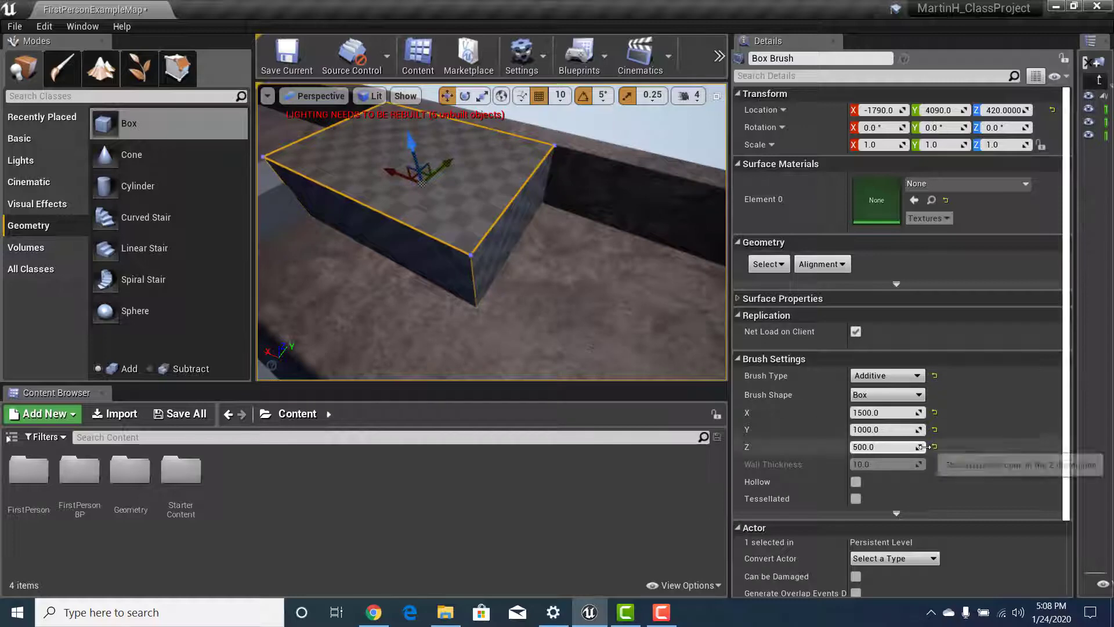
Turn on Hollow for the large box brush
scroll(932, 445, "down", 1)
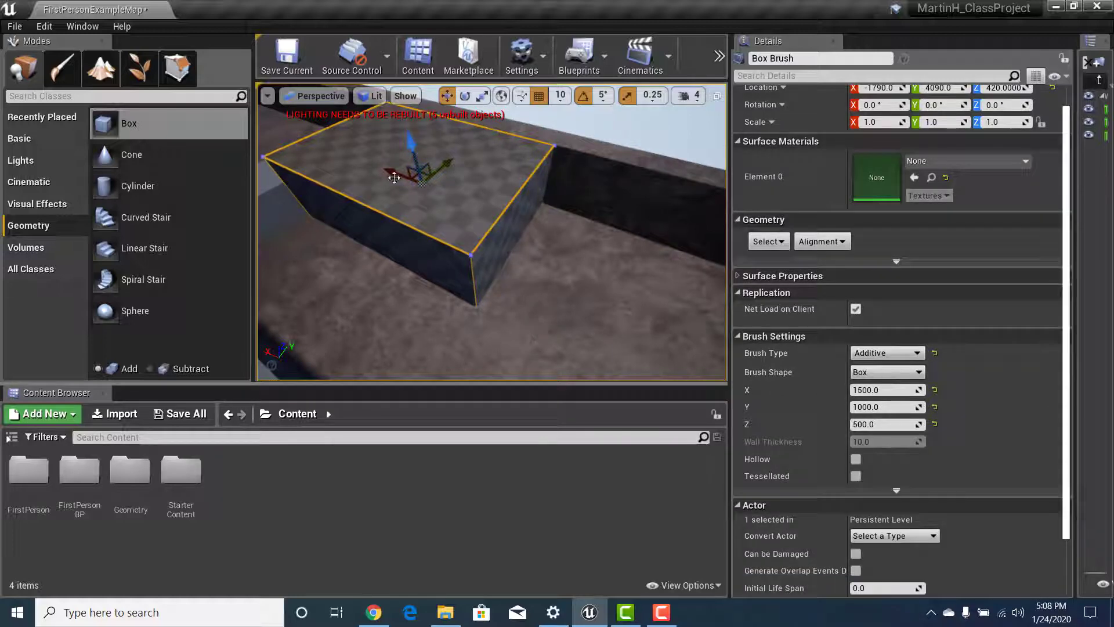
scroll(899, 426, "down", 1)
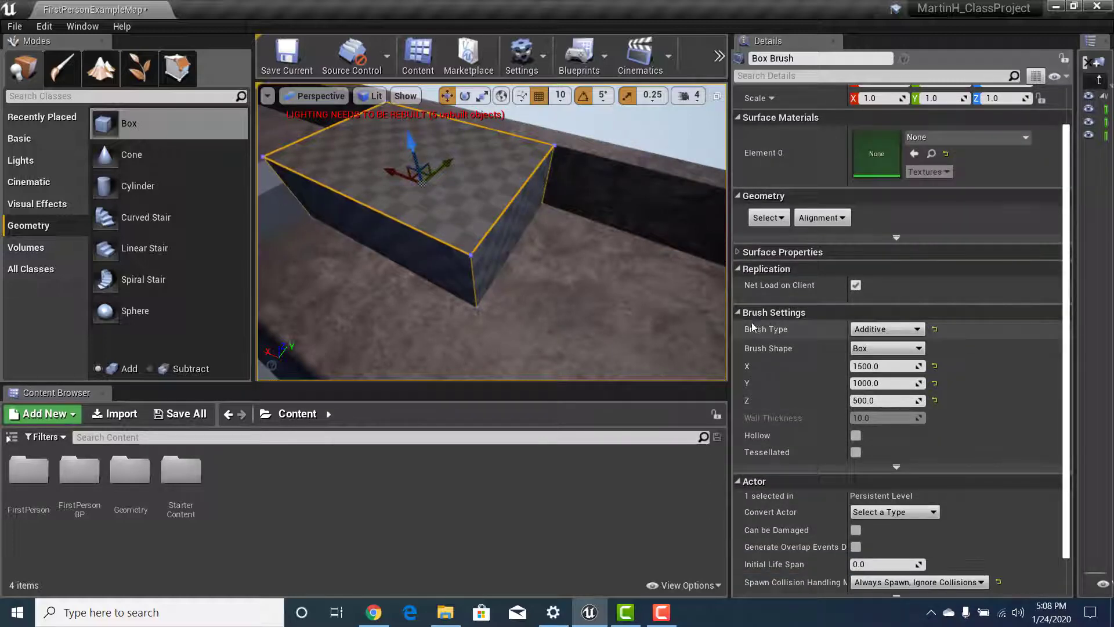
left_click(856, 436)
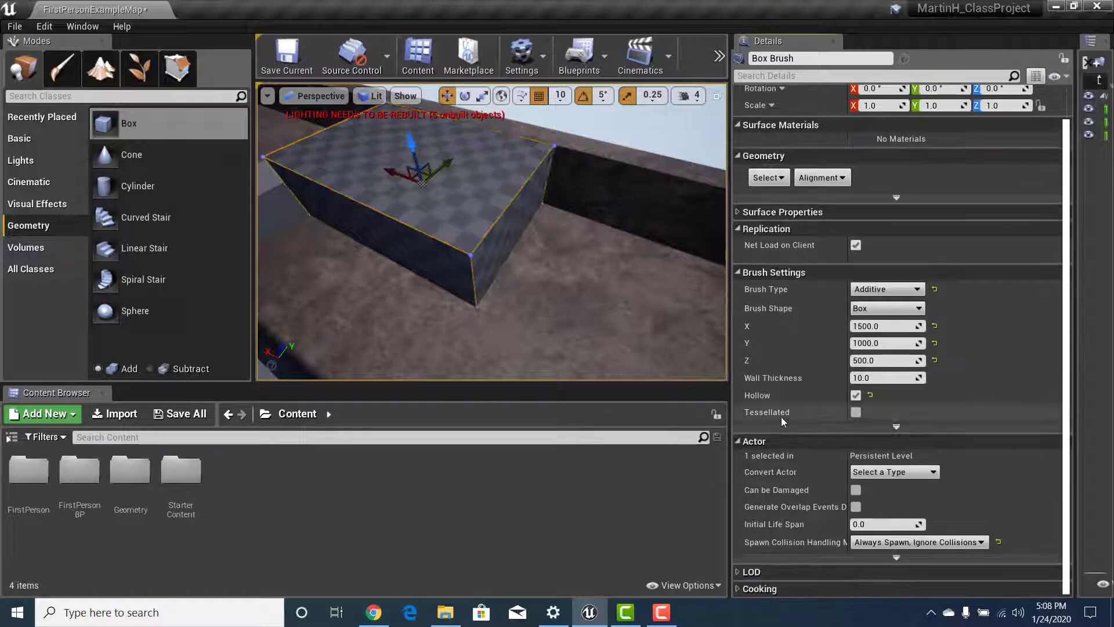
Examine the hollow box brush from its corners, sides and above
key("w")
right_click_drag(492, 232, 267, 200)
key("d")
mouse_move(565, 261)
right_mouse_down()
mouse_move(488, 246)
mouse_move(511, 246)
mouse_move(539, 320)
mouse_move(525, 232)
mouse_move(529, 322)
mouse_move(525, 310)
mouse_move(722, 298)
mouse_move(693, 325)
mouse_move(702, 316)
mouse_move(649, 279)
mouse_move(644, 325)
mouse_move(598, 313)
right_mouse_up()
key("s")
key("w")
key("s")
key("a")
key("w")
key("s")
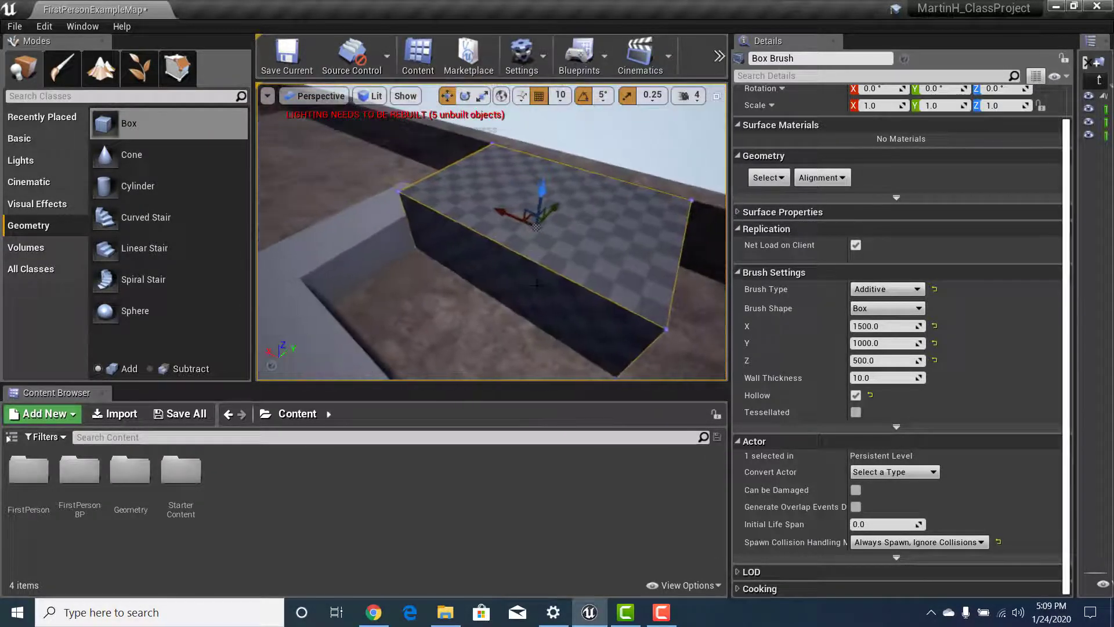
Keep the large box brush hollow and set its wall thickness to 30
left_click(855, 395)
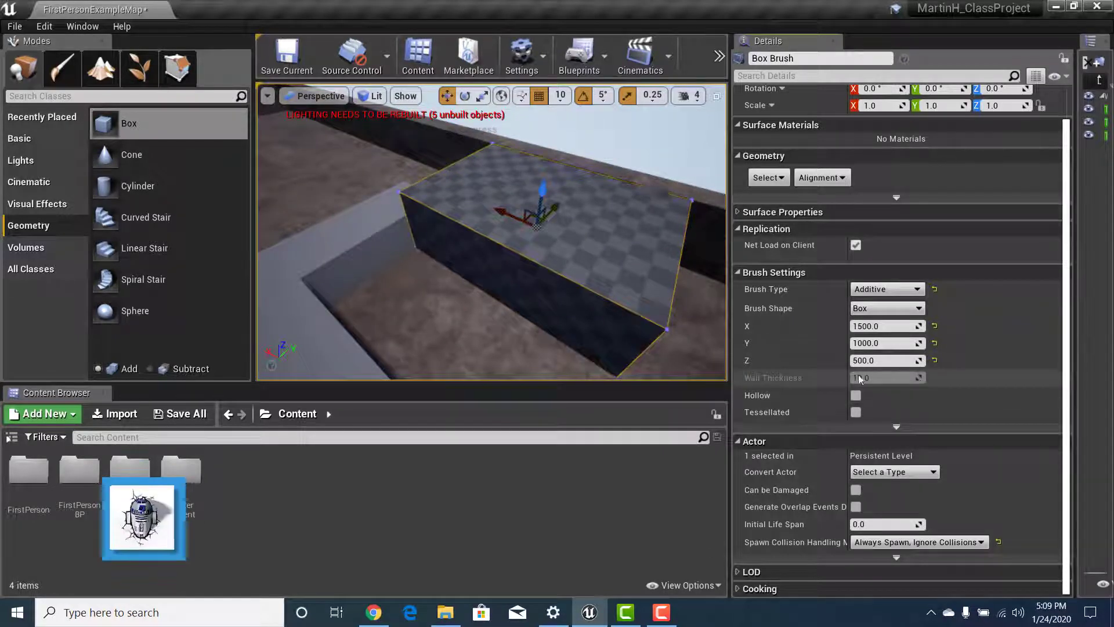
left_click(856, 395)
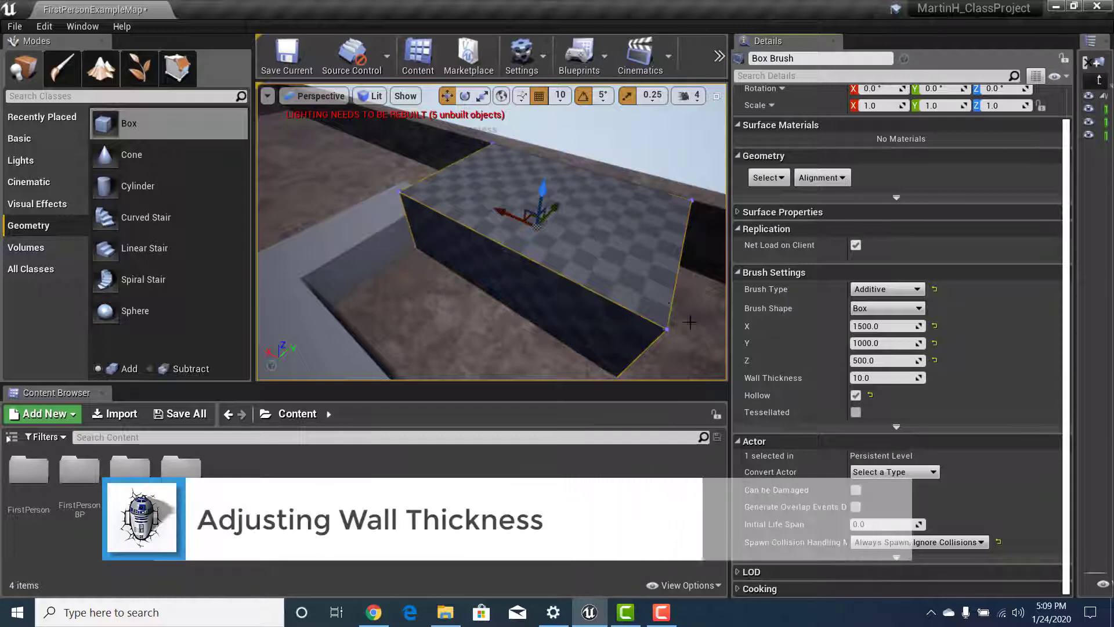
mouse_move(664, 302)
right_mouse_down()
mouse_move(705, 302)
mouse_move(658, 297)
right_mouse_up()
key("w")
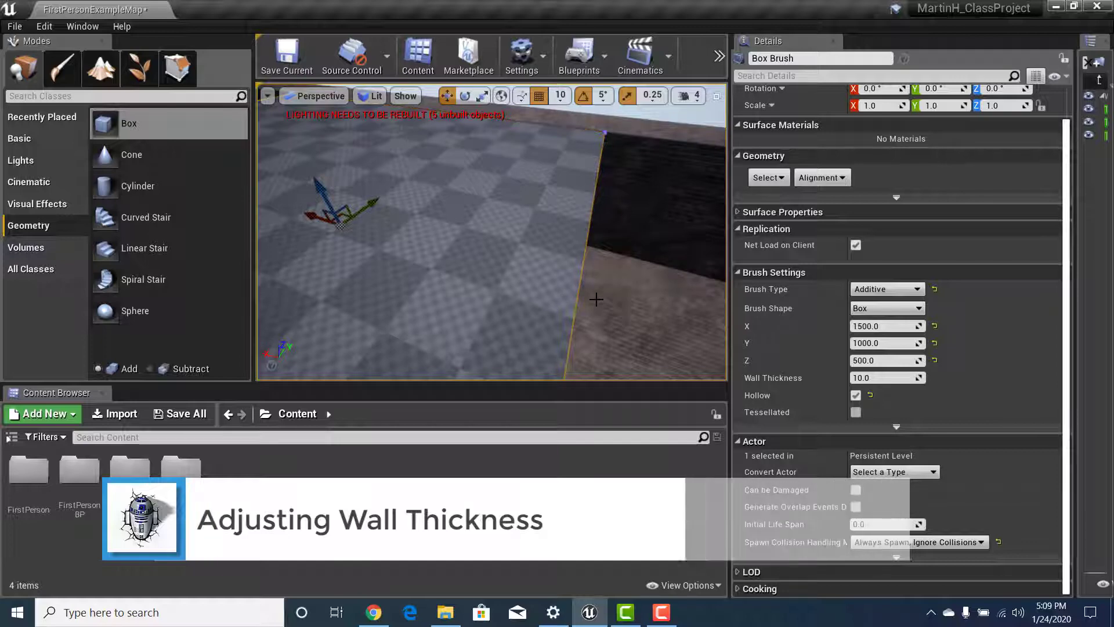
left_click(866, 374)
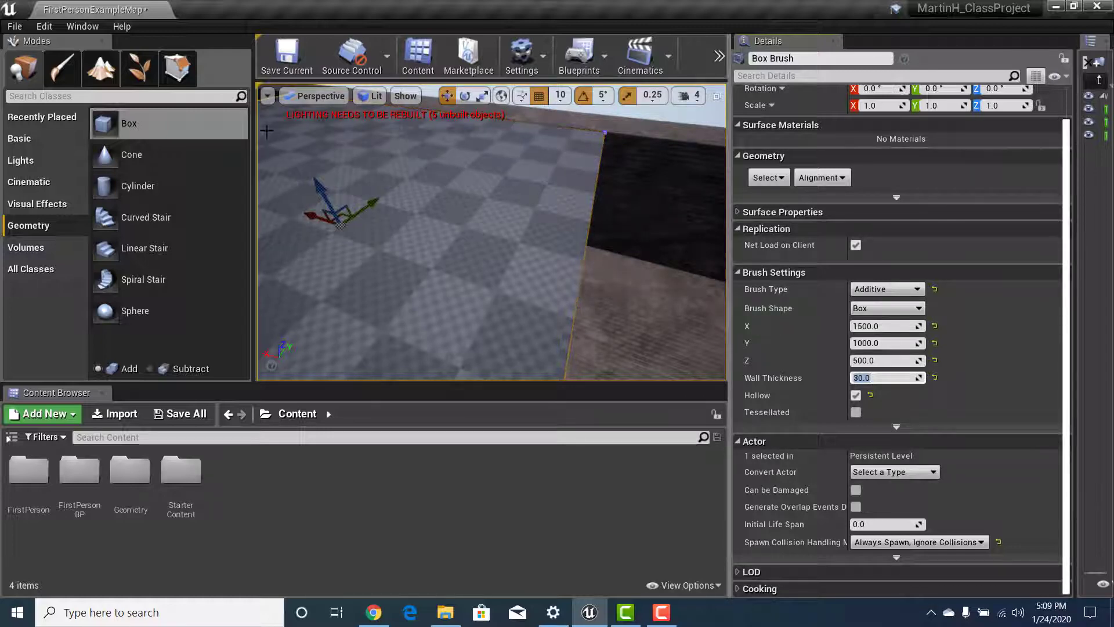
Place a second additive box brush on the corridor floor near the end of the hollow box
right_click_drag(325, 200, 321, 279)
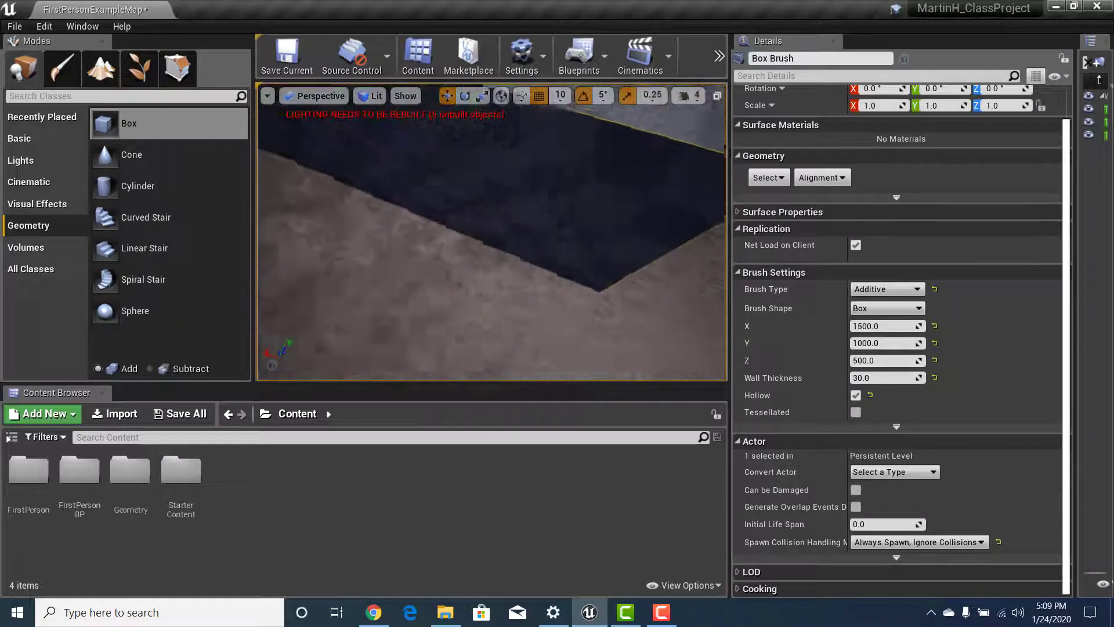
right_click_drag(492, 232, 377, 232)
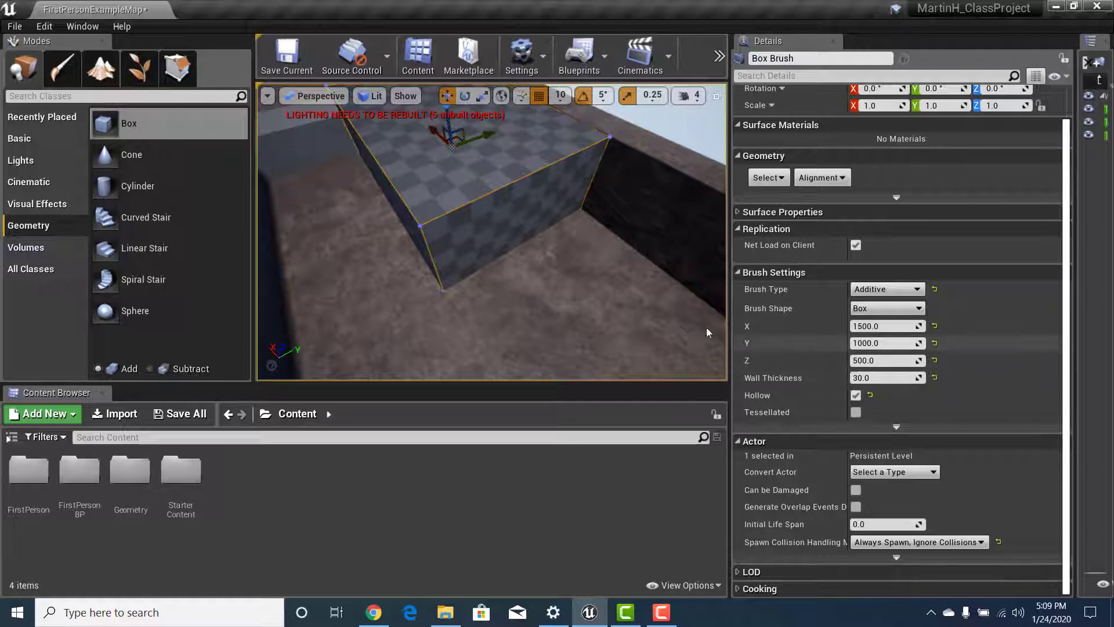
right_click_drag(499, 250, 381, 278)
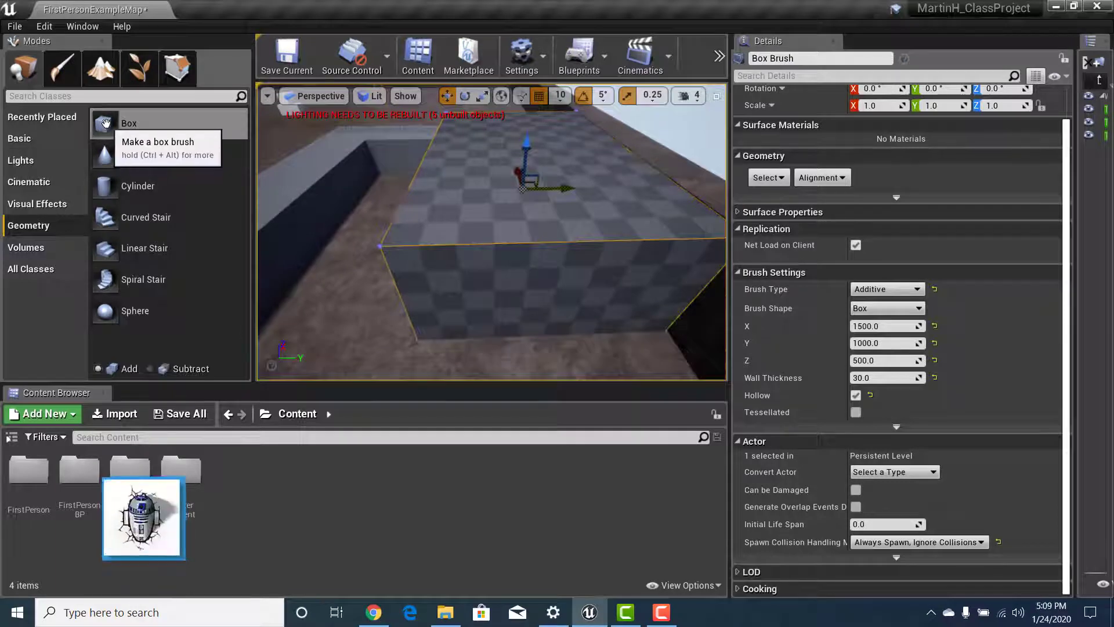
mouse_move(105, 123)
left_mouse_down()
mouse_move(149, 174)
mouse_move(299, 199)
mouse_move(328, 300)
mouse_move(348, 305)
left_mouse_up()
mouse_move(347, 306)
right_mouse_down()
mouse_move(334, 316)
mouse_move(354, 324)
mouse_move(363, 261)
mouse_move(368, 282)
right_mouse_up()
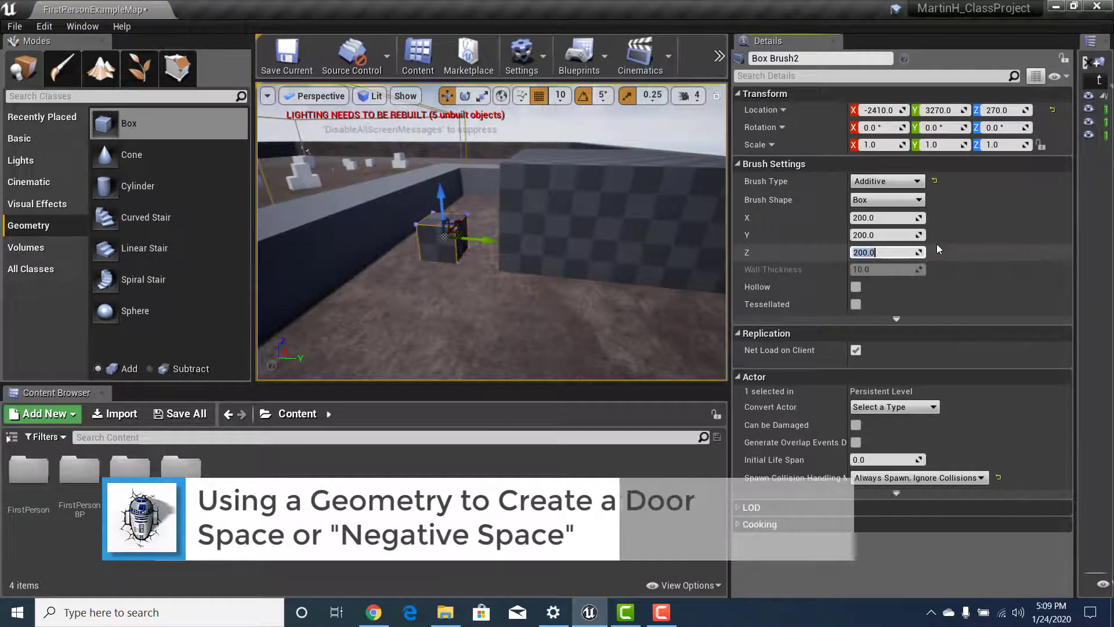
Set the small box brush's Z size to 300, raise it above the floor and snap it down onto the floor
type("300")
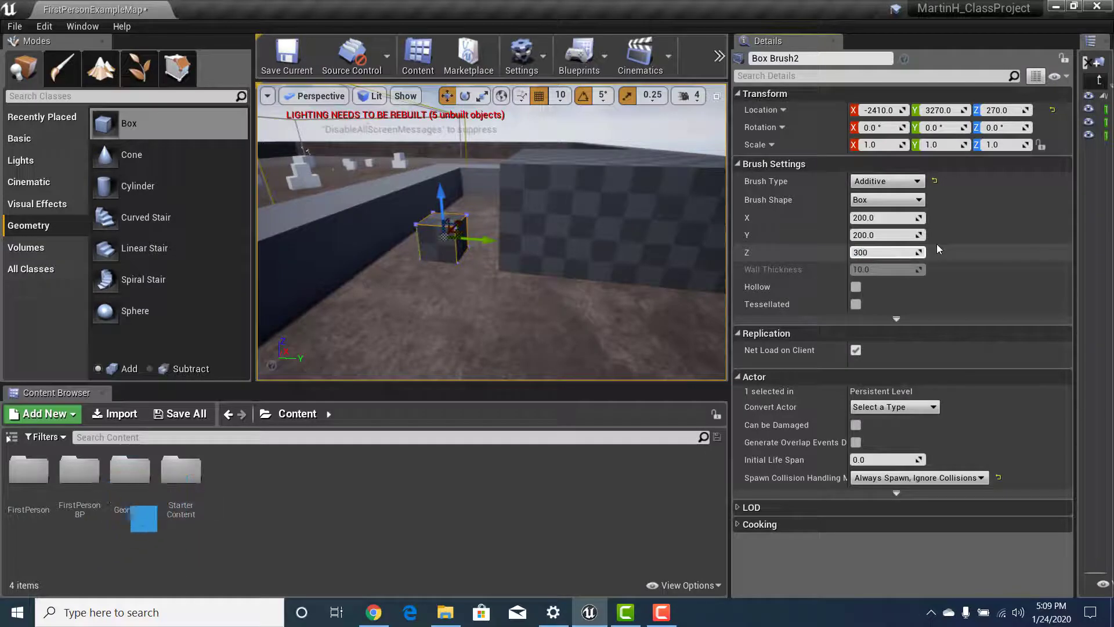
key("Tab")
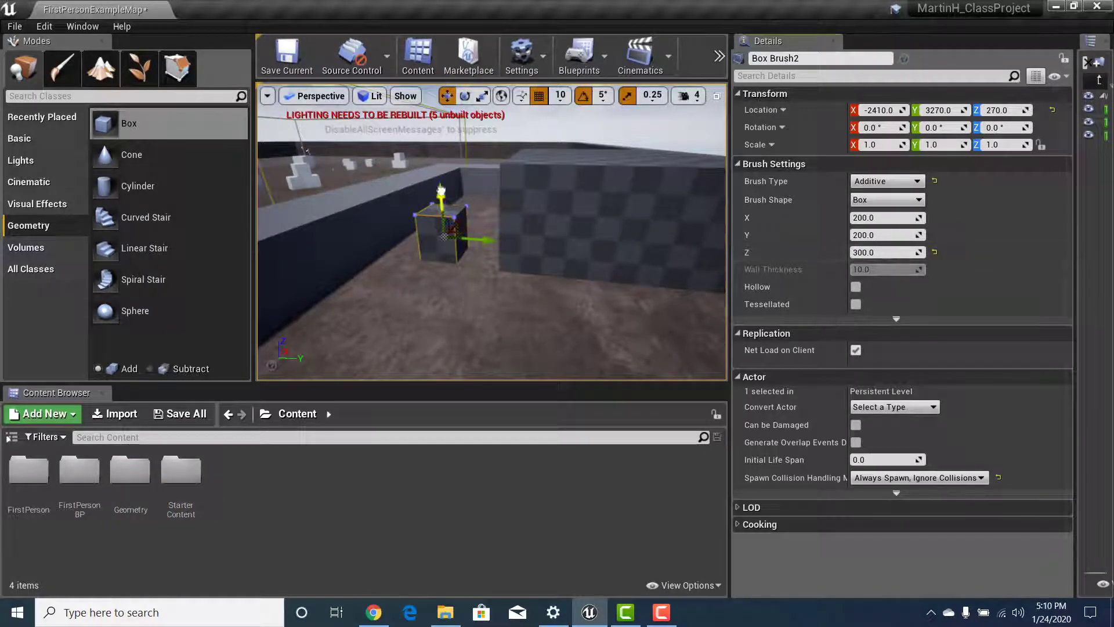
left_click_drag(441, 191, 441, 174)
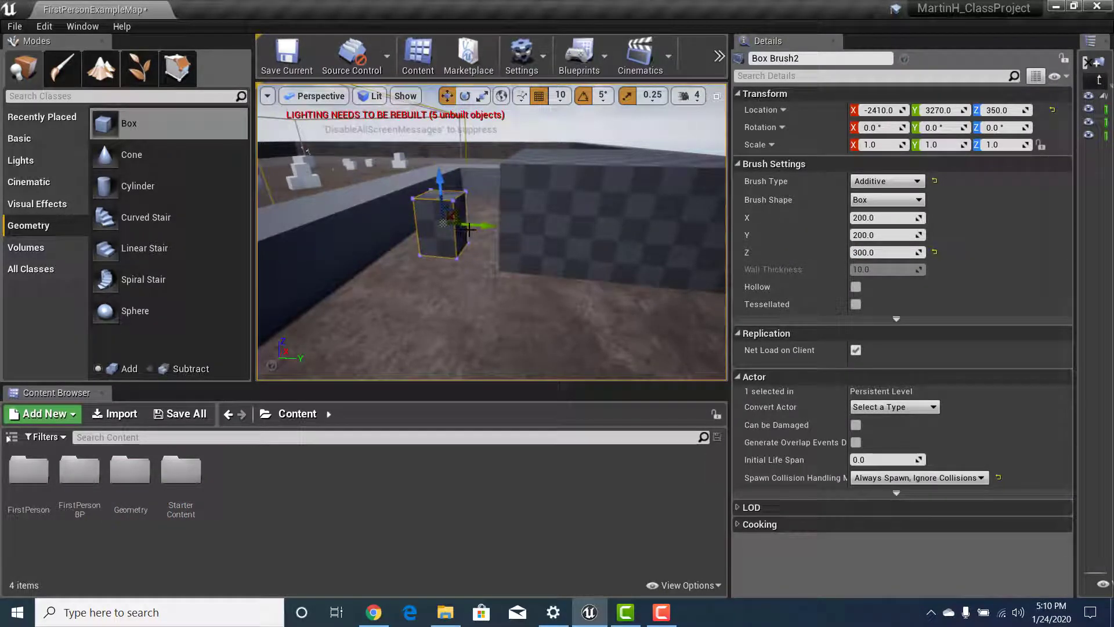
key("End")
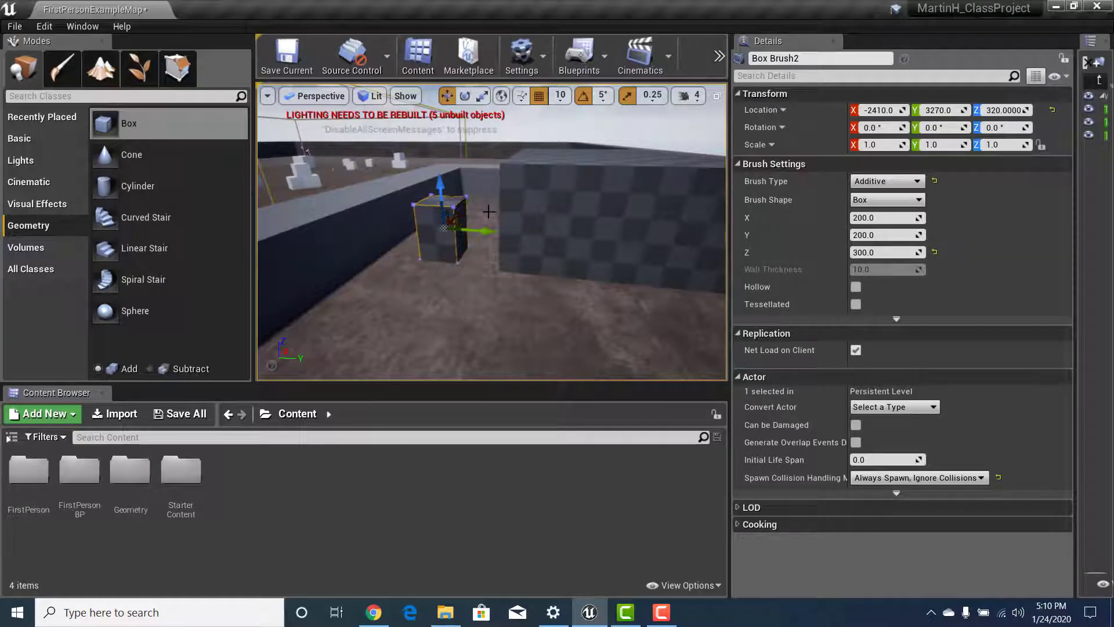
Move the small box brush along the X axis into the open floor beyond the hollow box, to X -2970
right_click_drag(503, 232, 508, 210)
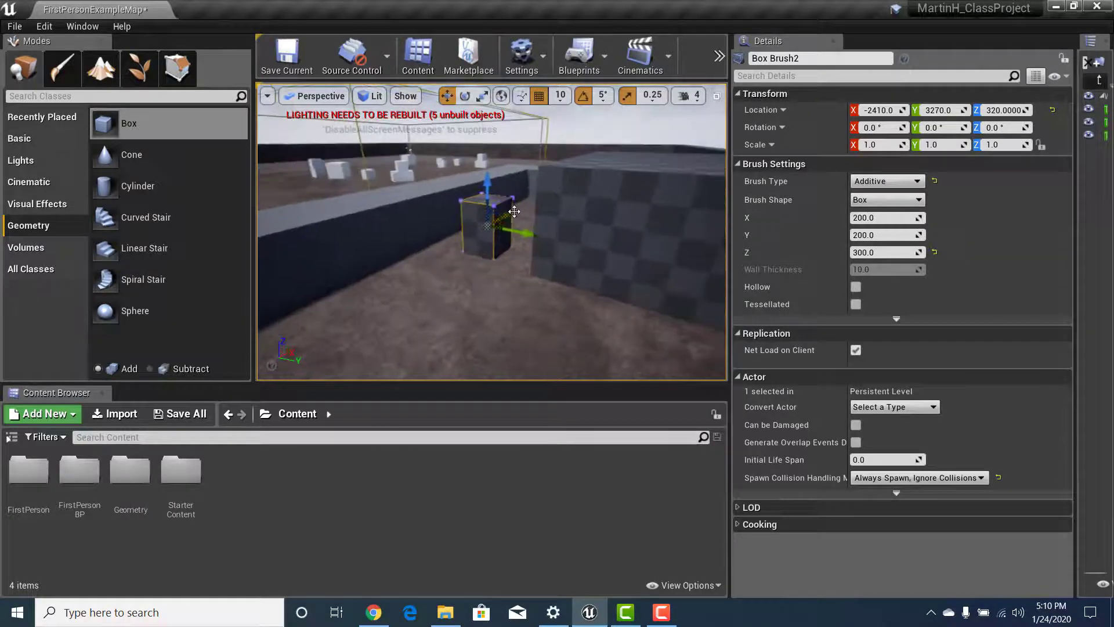
mouse_move(514, 211)
left_mouse_down()
mouse_move(413, 265)
mouse_move(439, 253)
left_mouse_up()
key("space")
key("space")
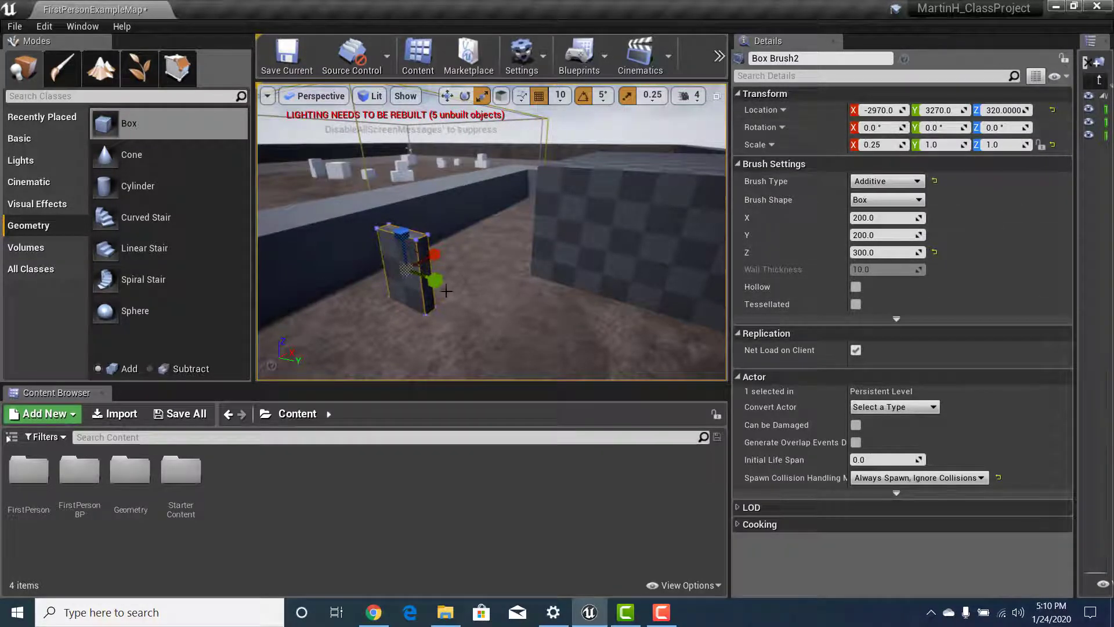
key("ctrl+z")
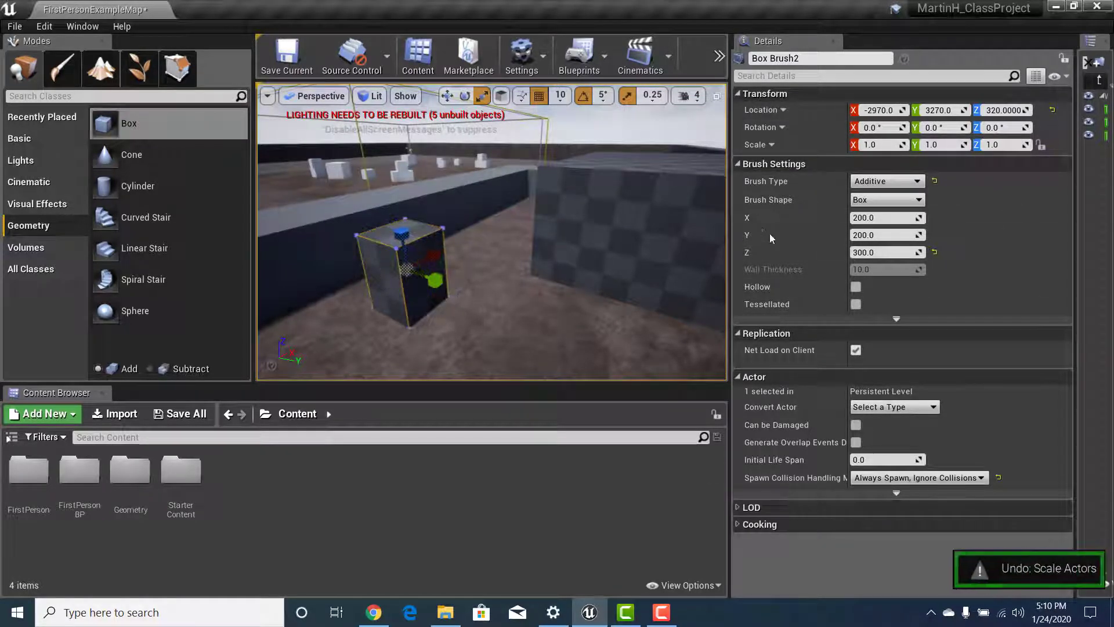
Set the small box brush's X size to 50
left_click(874, 219)
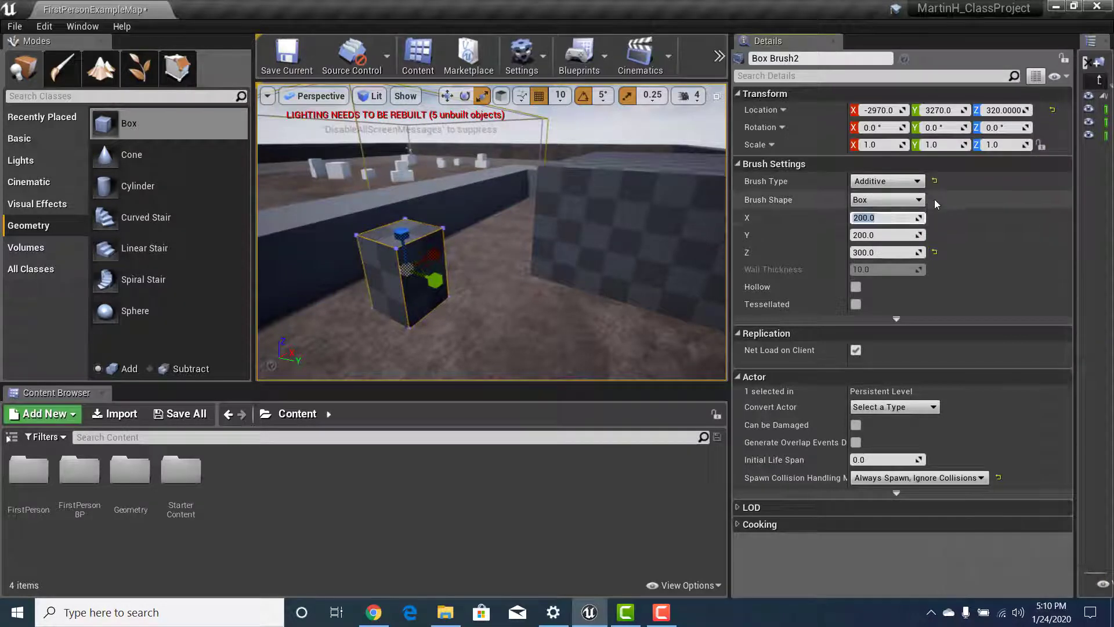
type("50")
key("Return")
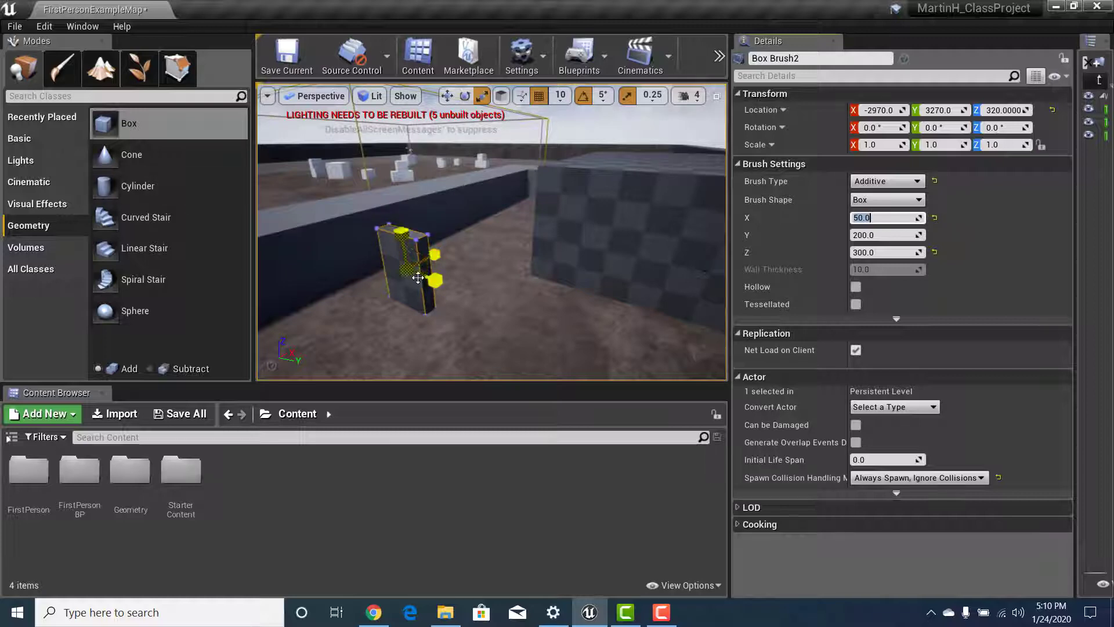
Move the thin box brush into the end wall of the hollow box as a door shape, to X -2530 and Y 4150
mouse_move(418, 277)
right_mouse_down()
mouse_move(391, 281)
mouse_move(374, 203)
right_mouse_up()
key("w")
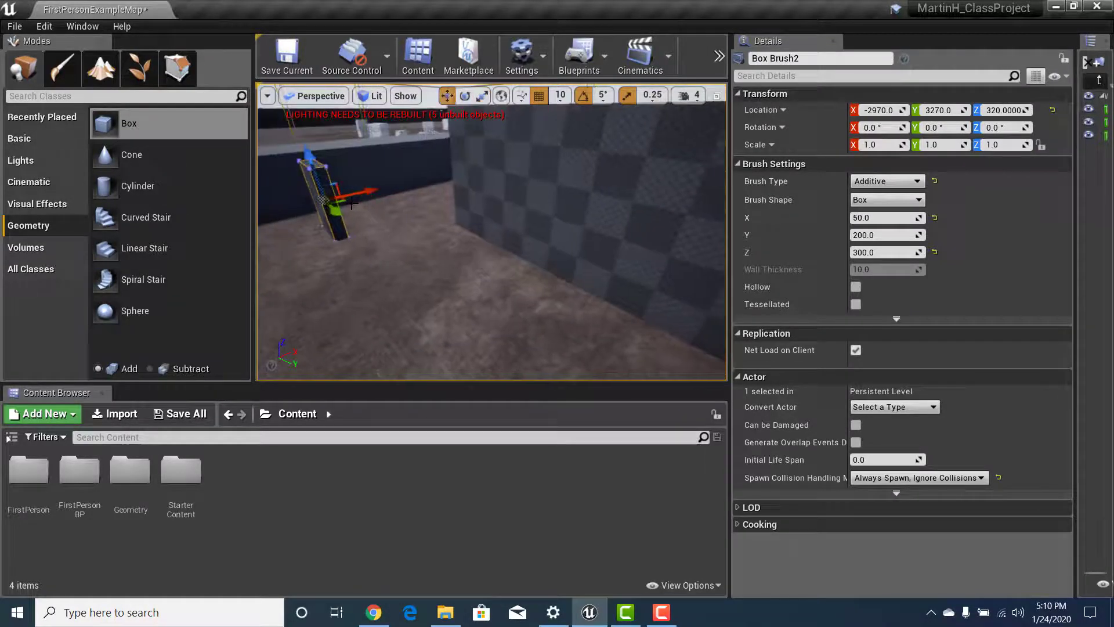
left_click(351, 207)
left_click(334, 210)
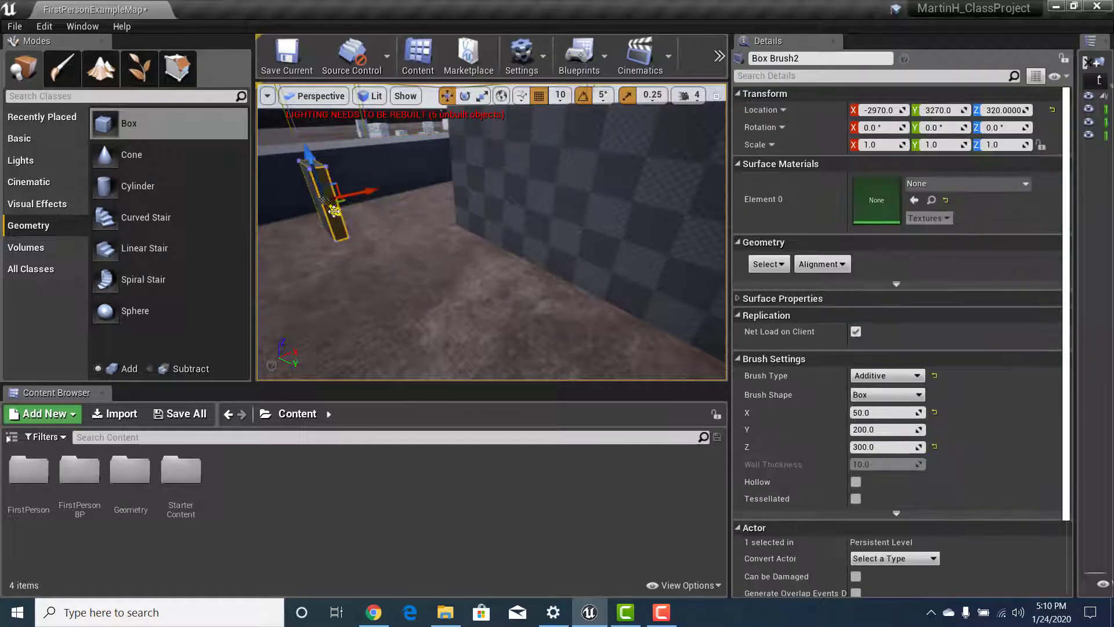
left_click_drag(440, 261, 442, 266)
mouse_move(442, 266)
right_mouse_down()
mouse_move(307, 285)
mouse_move(290, 302)
right_mouse_up()
left_click_drag(652, 216, 447, 209)
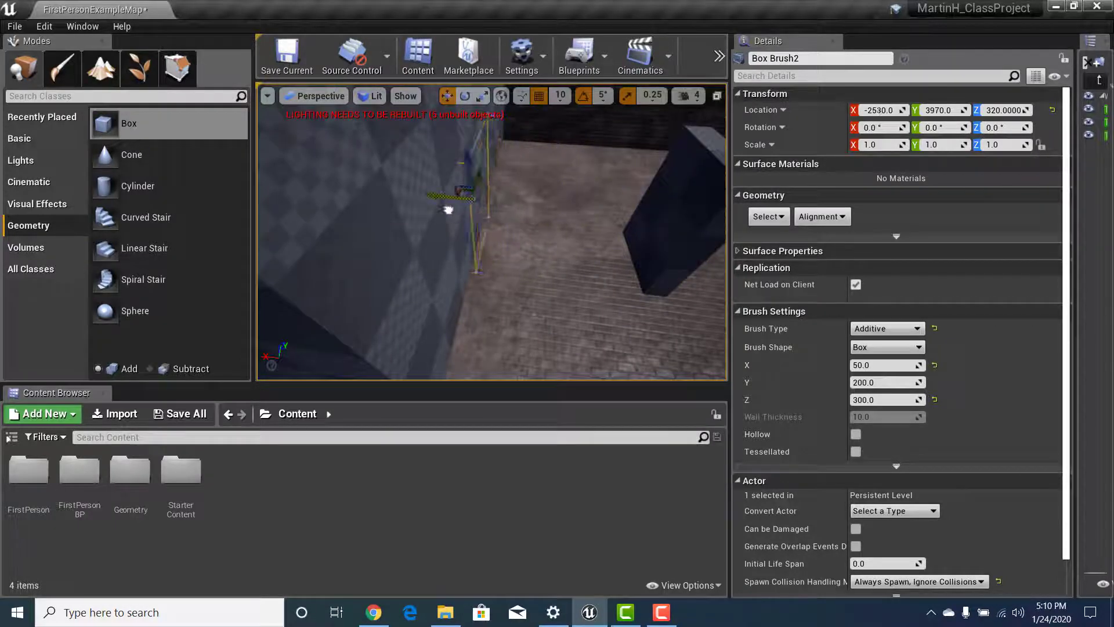
mouse_move(447, 209)
right_mouse_down()
mouse_move(455, 188)
mouse_move(493, 177)
mouse_move(486, 145)
mouse_move(518, 160)
mouse_move(493, 162)
mouse_move(457, 259)
right_mouse_up()
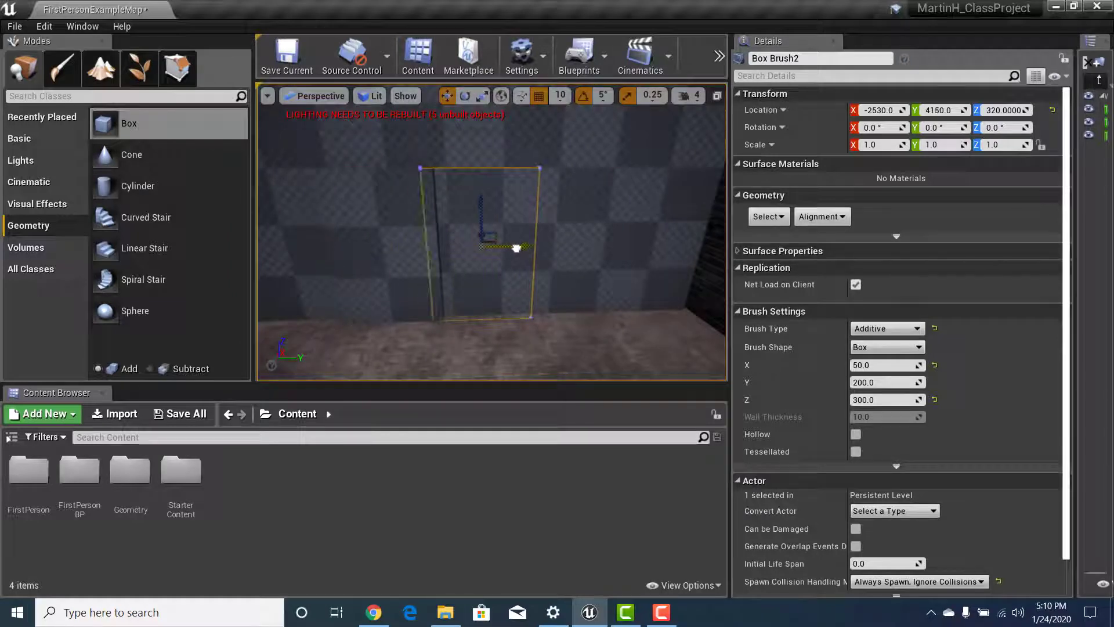
Move the door-shaped box brush along the Y axis to centre it in the end wall, at Y 4090
left_click_drag(516, 248, 521, 247)
right_click_drag(441, 286, 438, 286)
key("s")
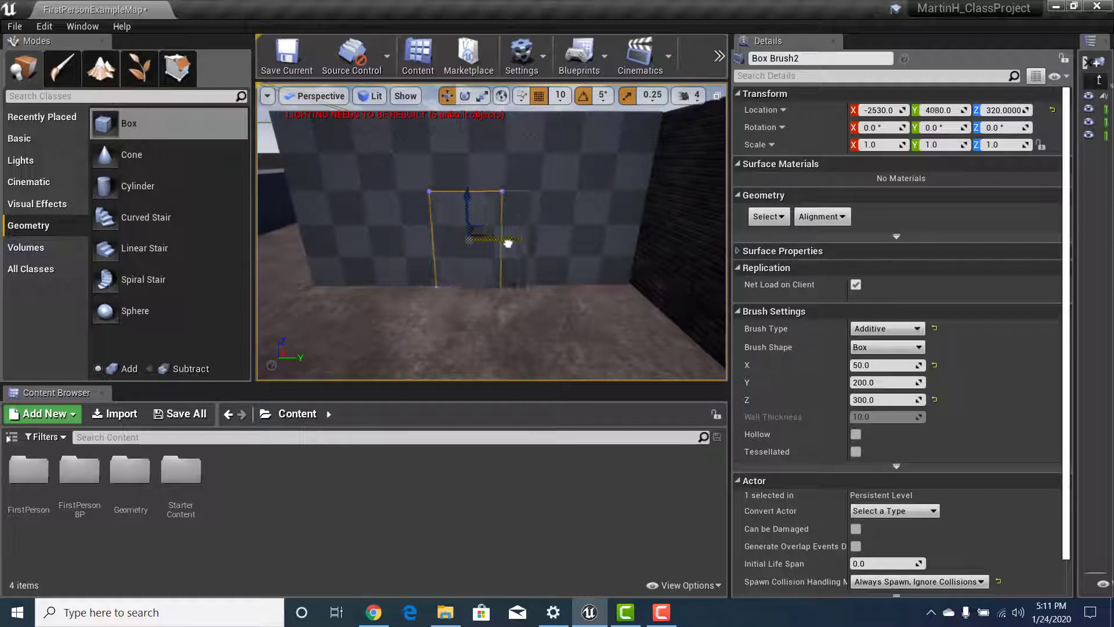
left_click_drag(588, 240, 515, 242)
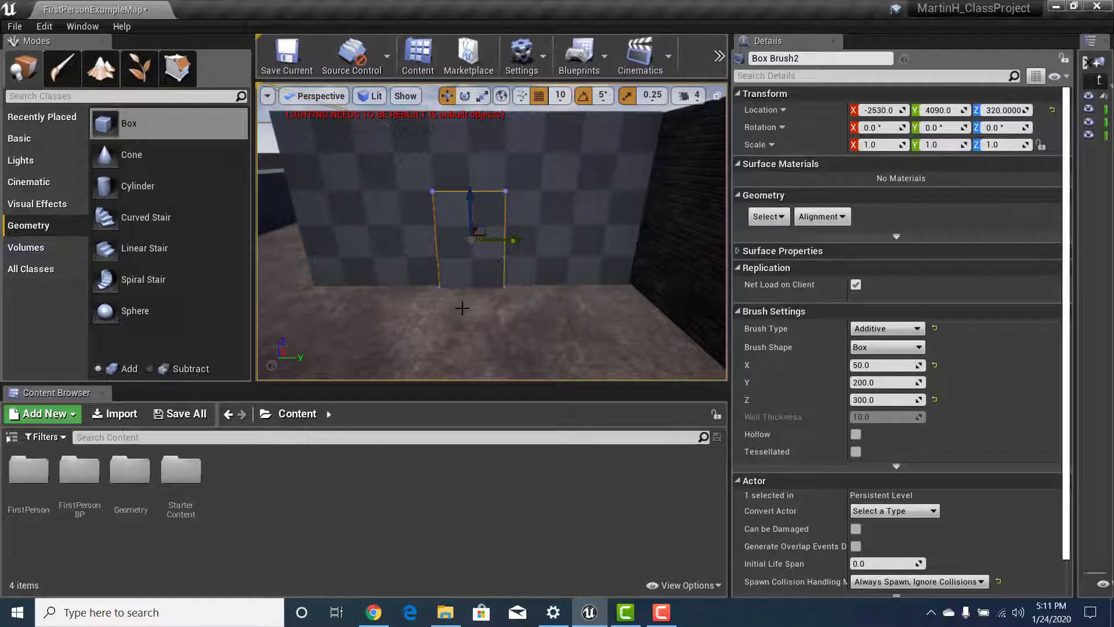
Change the door brush's type to Subtractive to cut the opening through the wall
mouse_move(463, 308)
right_mouse_down()
mouse_move(498, 305)
mouse_move(438, 283)
mouse_move(517, 280)
mouse_move(528, 269)
right_mouse_up()
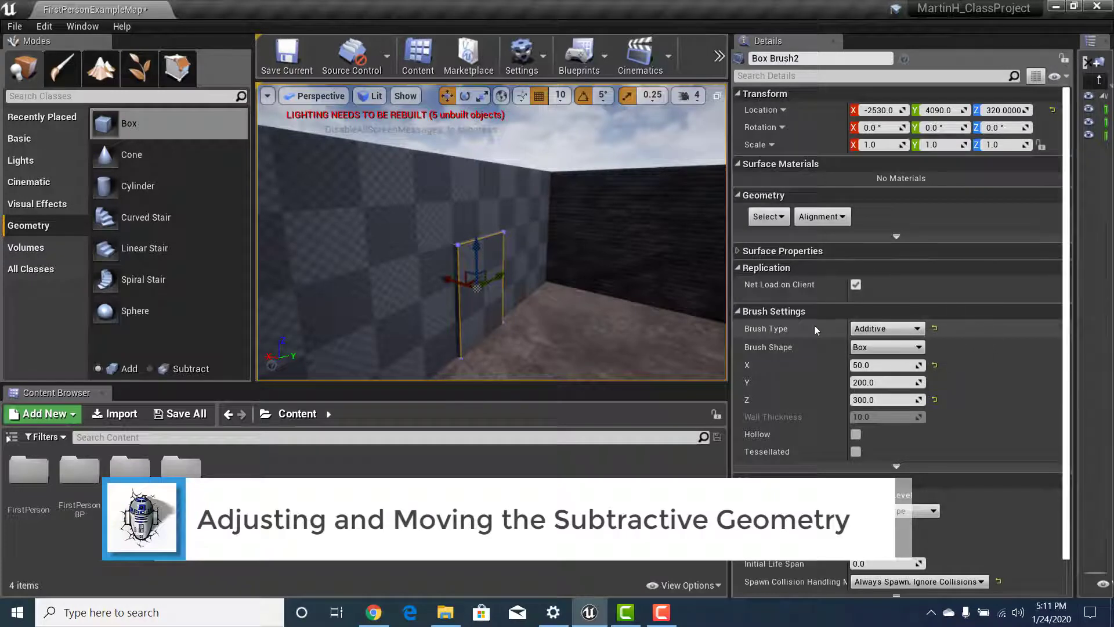
left_click(882, 329)
left_click(886, 352)
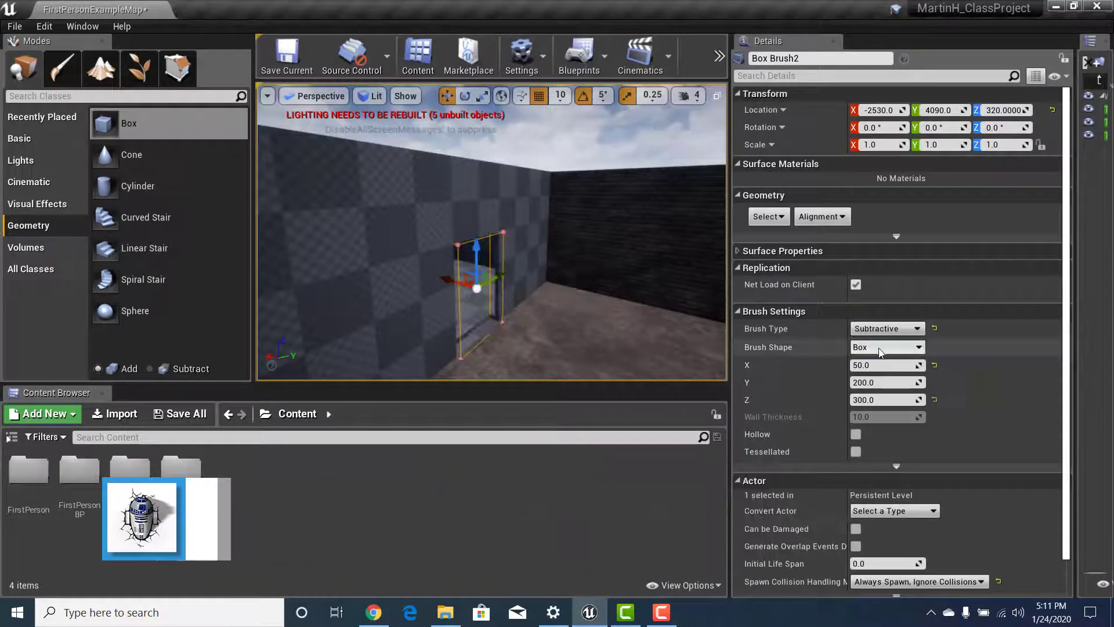
Examine the cut door opening up close, including the level difference between the outside floor and the room's floor
key("w")
right_click_drag(557, 250, 548, 290)
key("w")
key("w")
right_click_drag(456, 282, 441, 258)
key("s")
right_click_drag(474, 309, 360, 307)
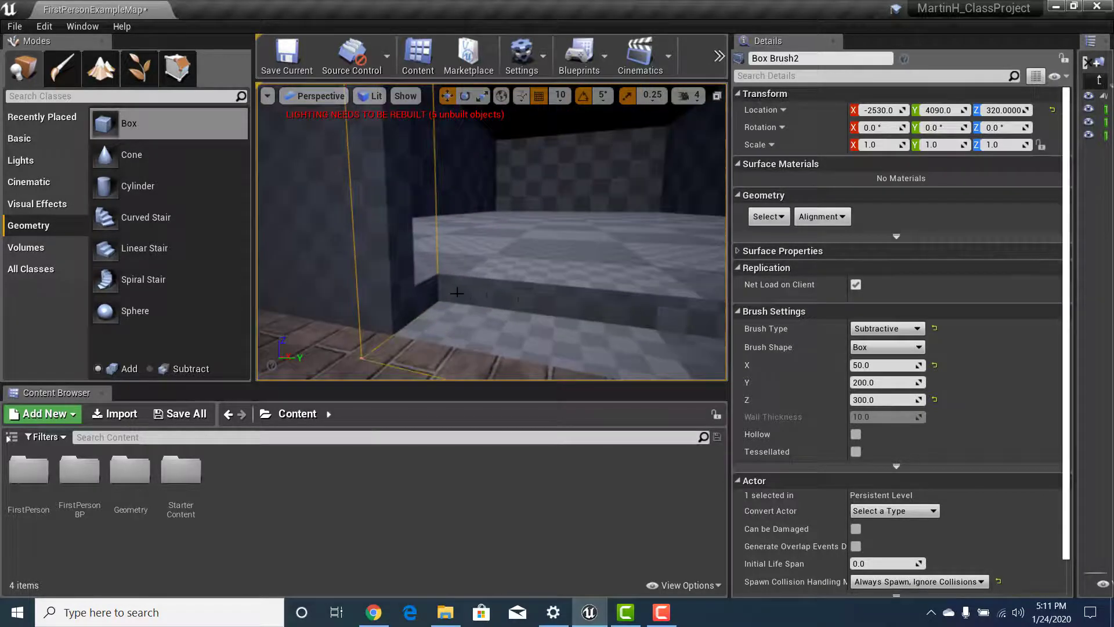
right_click_drag(462, 287, 458, 304)
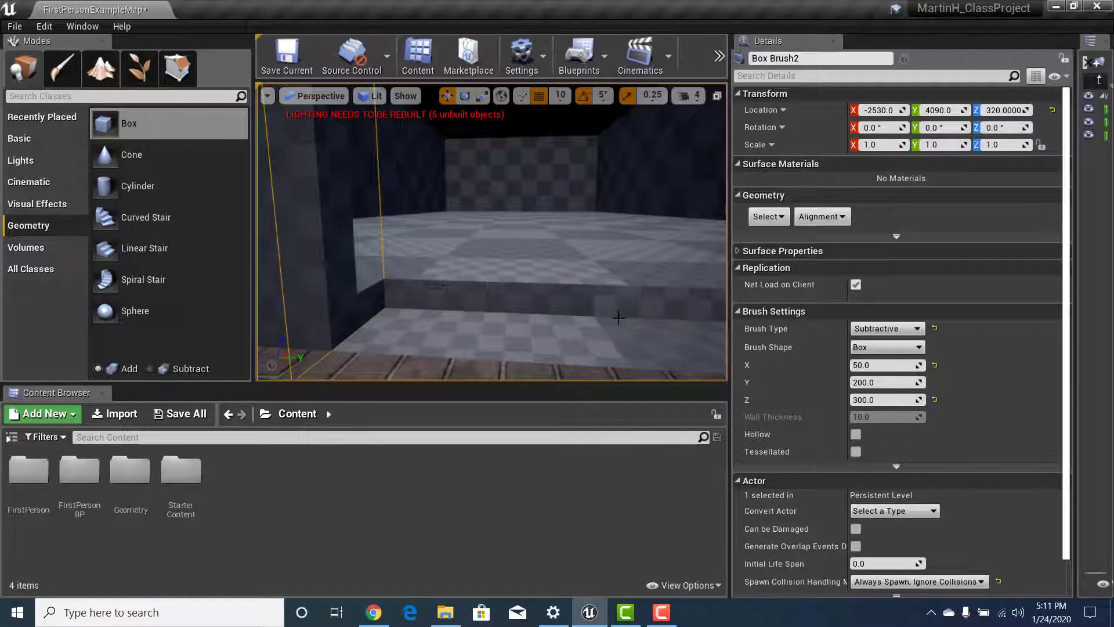
key("f")
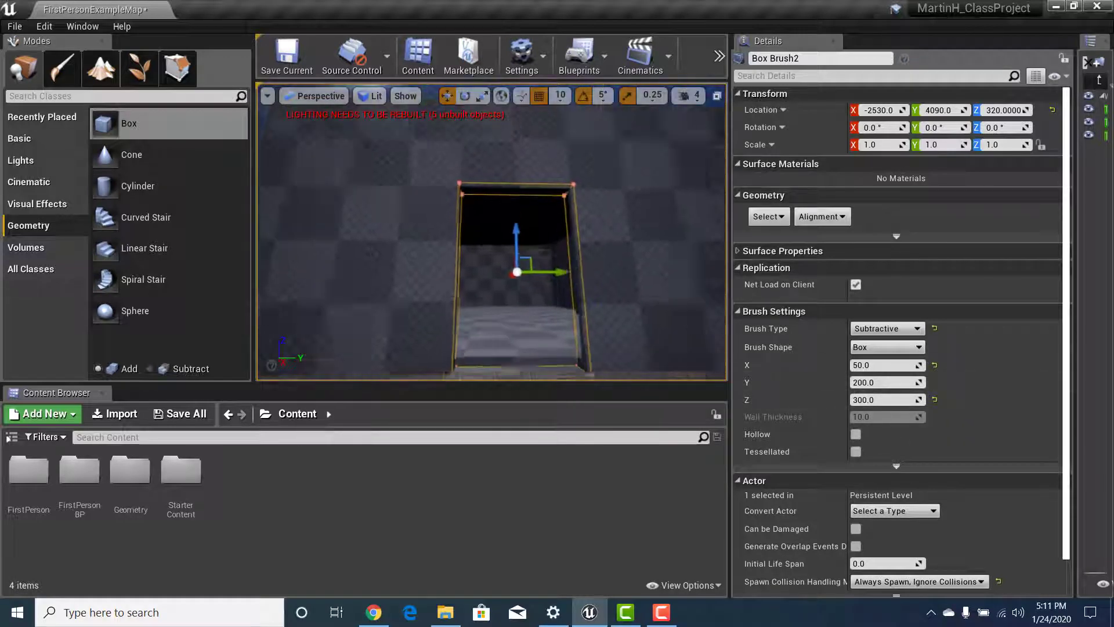
mouse_move(491, 244)
right_mouse_down()
mouse_move(492, 302)
mouse_move(476, 226)
mouse_move(464, 232)
mouse_move(479, 255)
right_mouse_up()
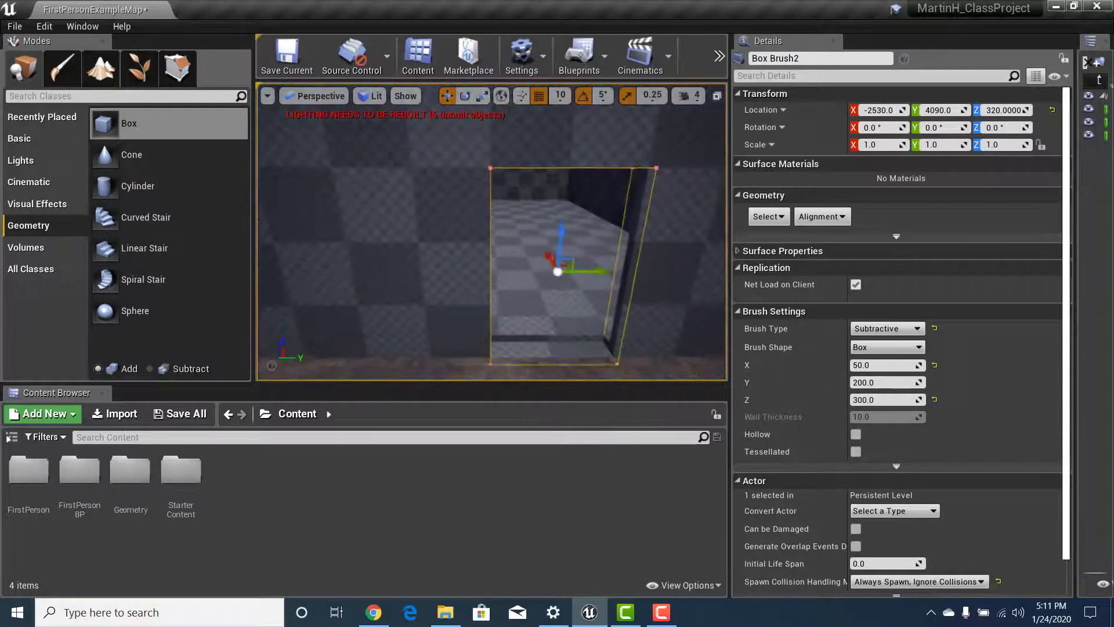
Select the hollow box brush, set its Z location to 400, and check the floor at the doorway
left_click(365, 185)
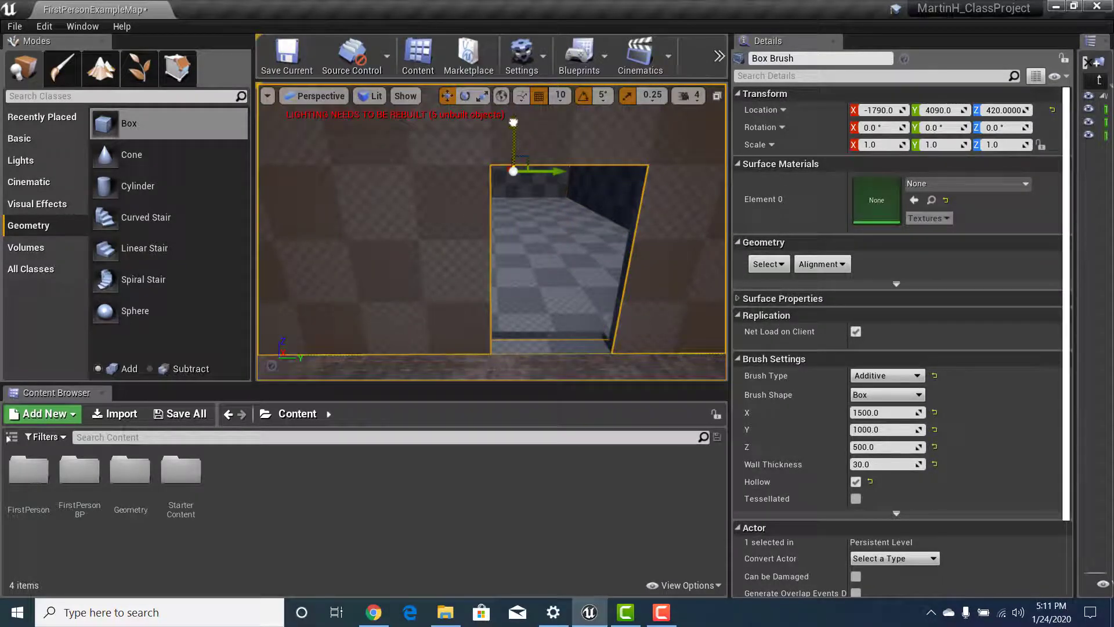
right_click_drag(535, 187, 539, 239)
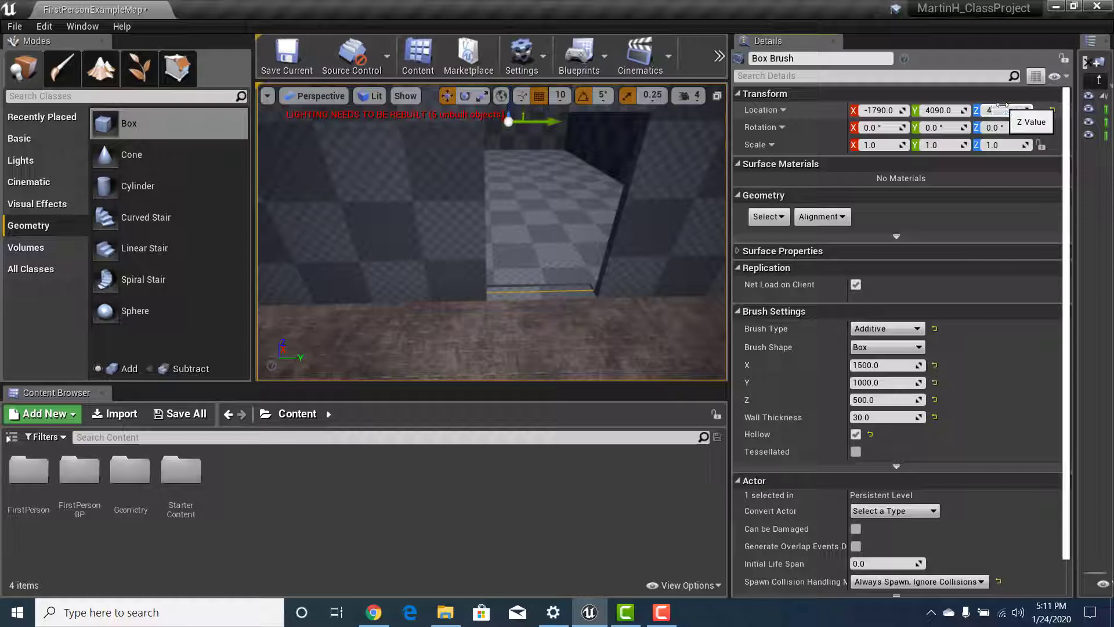
key("Return")
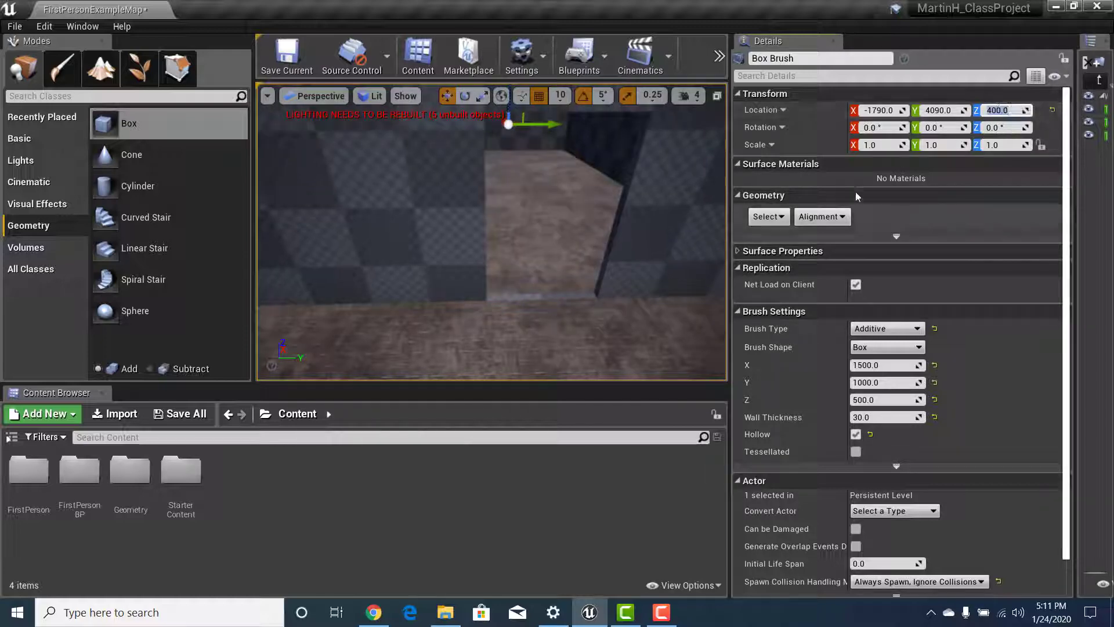
mouse_move(586, 244)
right_mouse_down()
mouse_move(606, 314)
mouse_move(600, 278)
mouse_move(705, 296)
mouse_move(433, 251)
right_mouse_up()
key("w")
key("w")
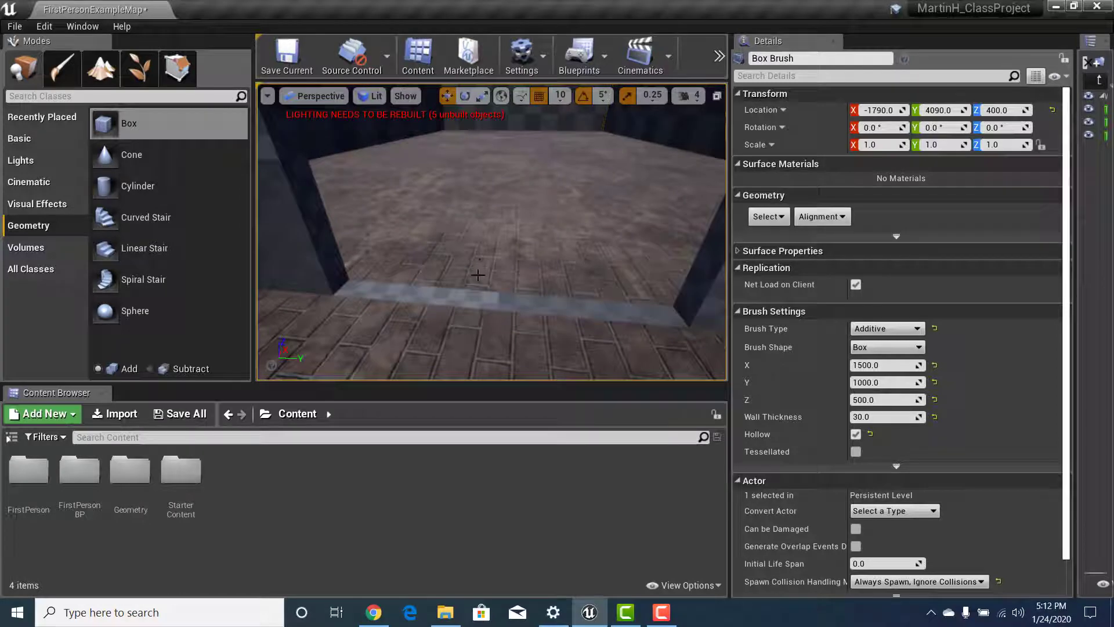
scroll(471, 310, "down", 7)
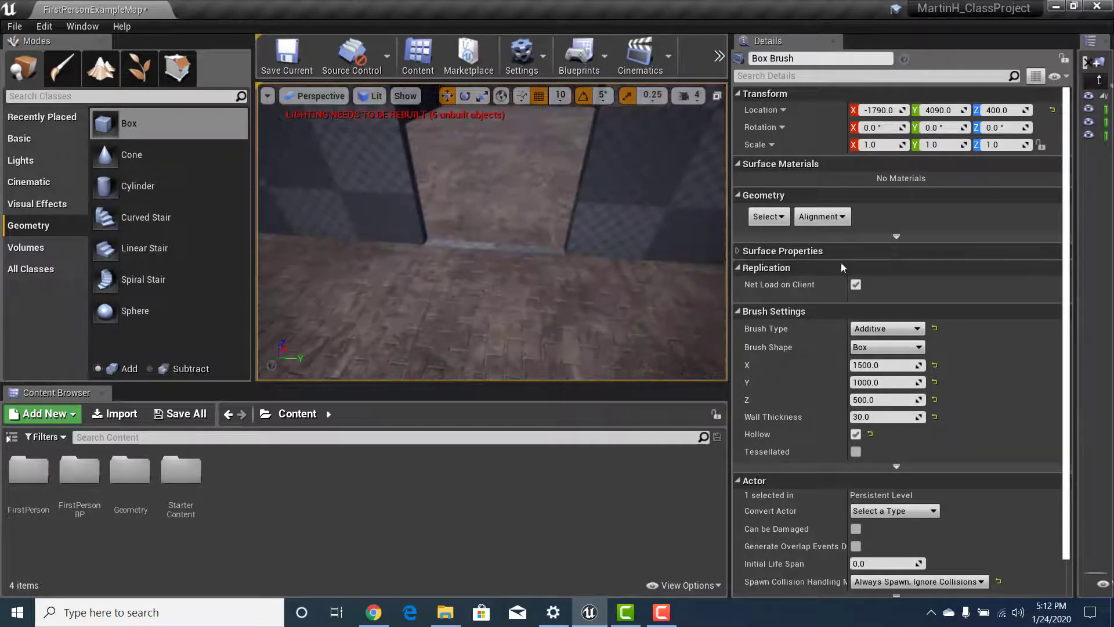
Set the hollow box brush's Z location to 401 and check the doorway threshold
left_click(1002, 109)
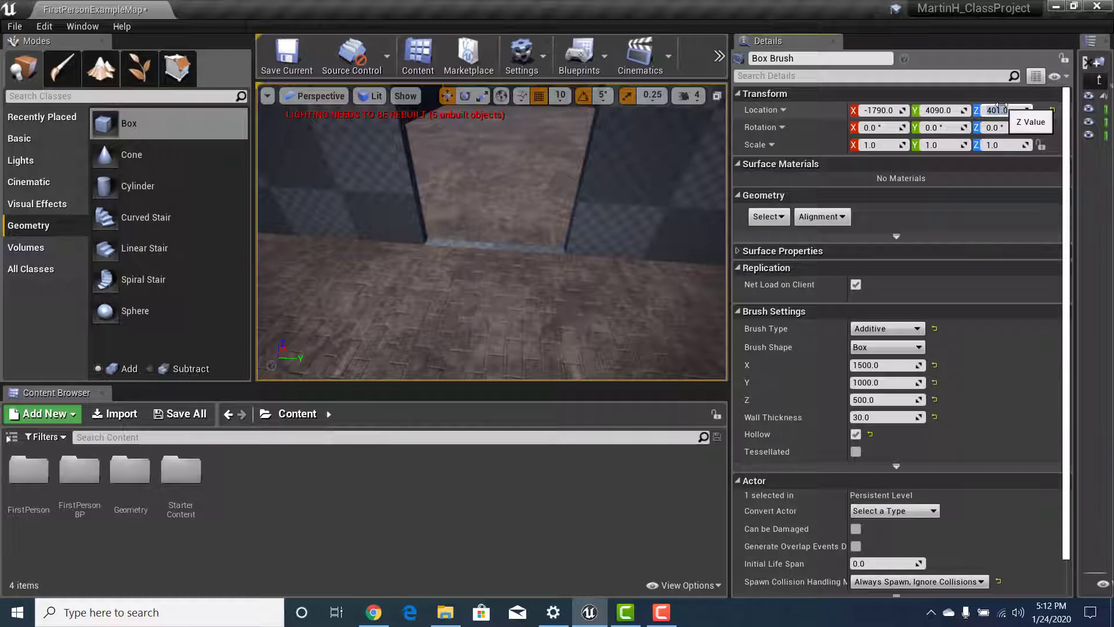
key("Return")
mouse_move(493, 232)
right_mouse_down()
mouse_move(464, 238)
mouse_move(471, 319)
mouse_move(496, 226)
mouse_move(456, 184)
right_mouse_up()
Raise the hollow box brush to a Z location of 405
left_click(495, 226)
left_click(457, 184)
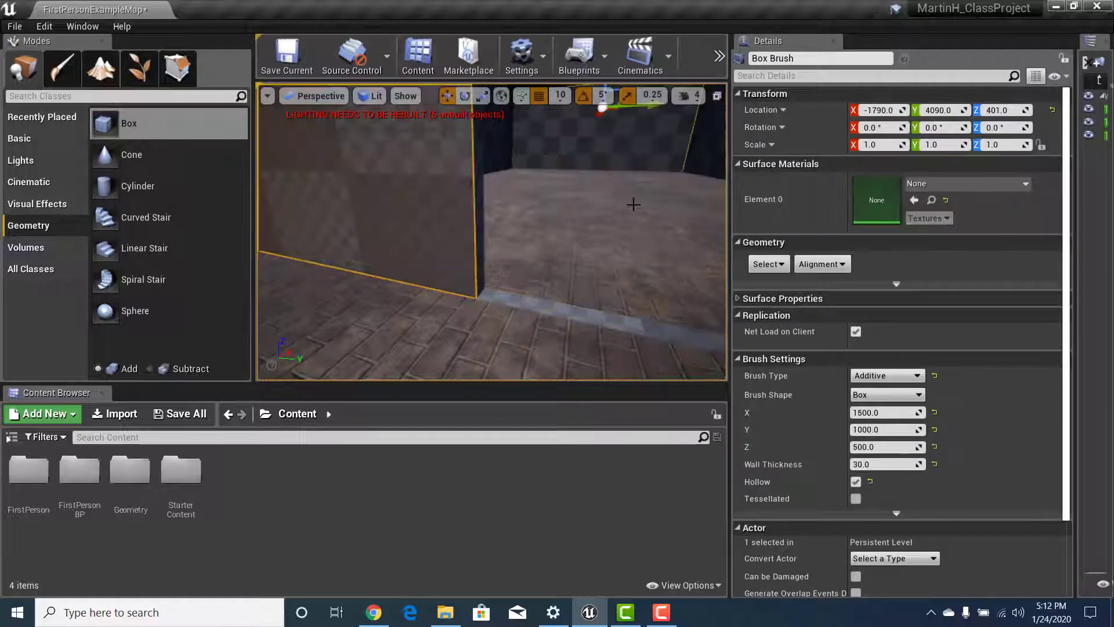
left_click(1022, 108)
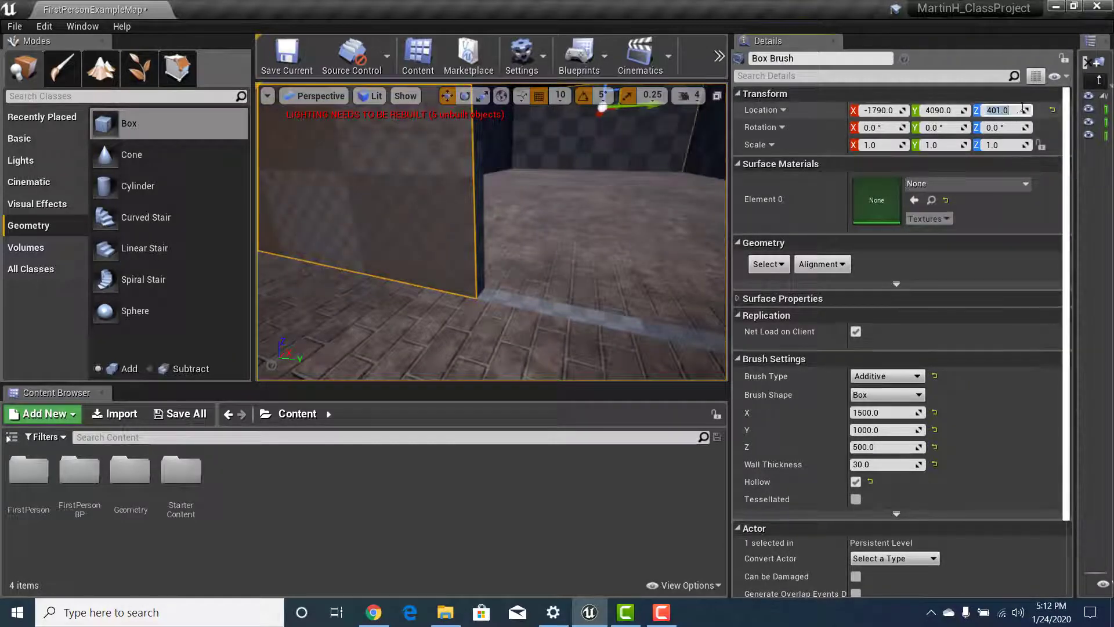
left_click_drag(1024, 109, 1027, 109)
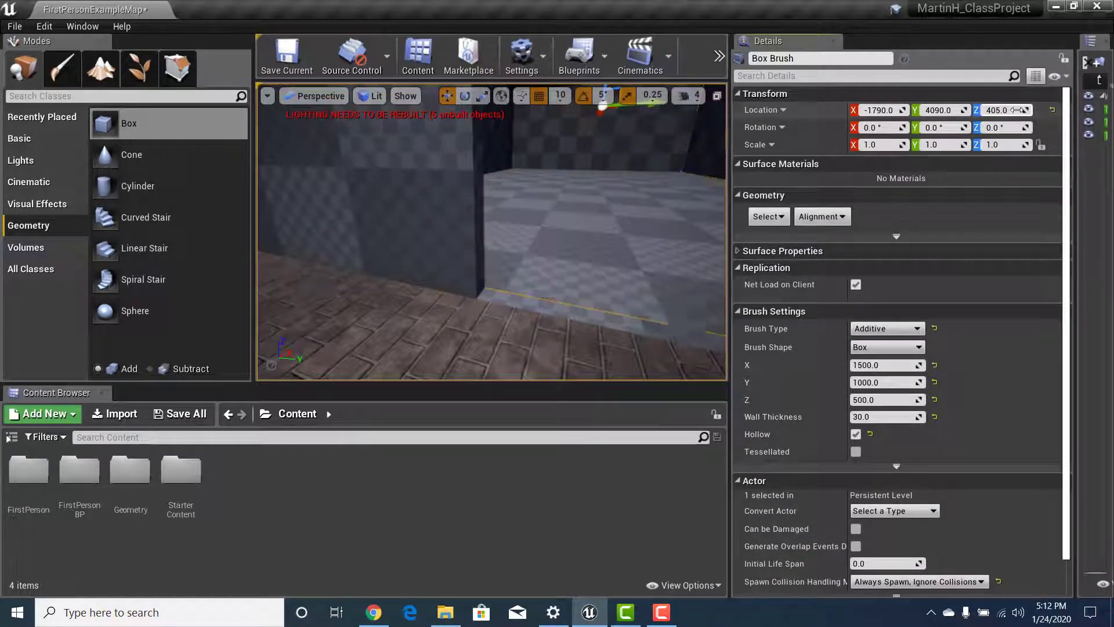
Examine the door opening and the room's floor at the threshold from several viewpoints
key("s")
right_click_drag(604, 232, 501, 224)
key("w")
key("a")
key("d")
key("w")
right_click_drag(653, 180, 655, 163)
key("s")
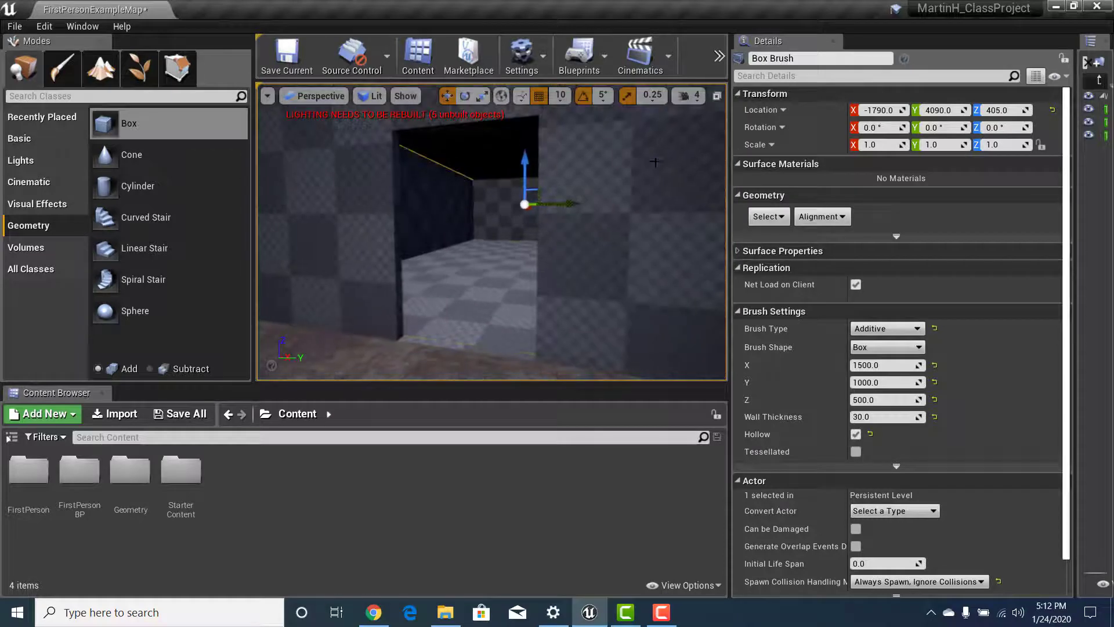
Play-test the level by walking through the door opening into the room and back out, and end the play session
left_click(720, 57)
left_click(766, 122)
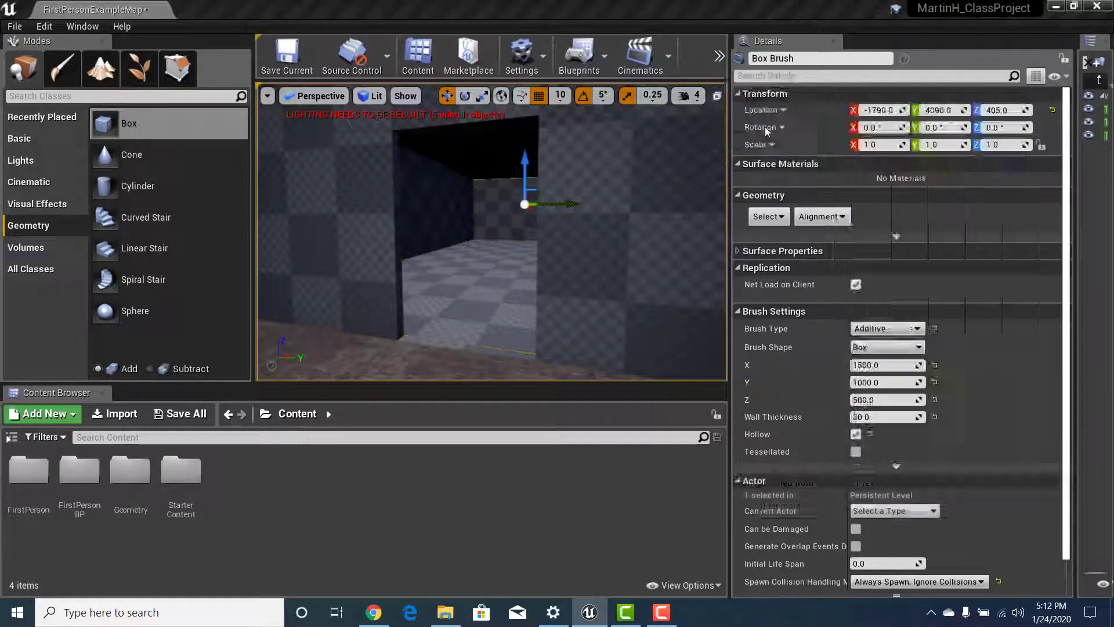
key("w")
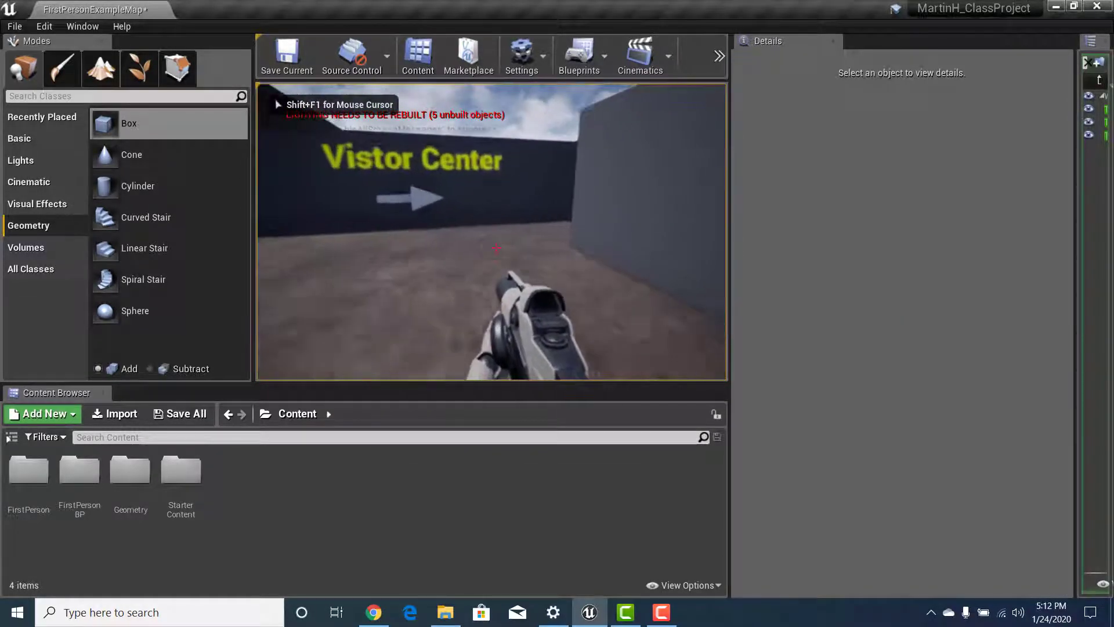
key("w")
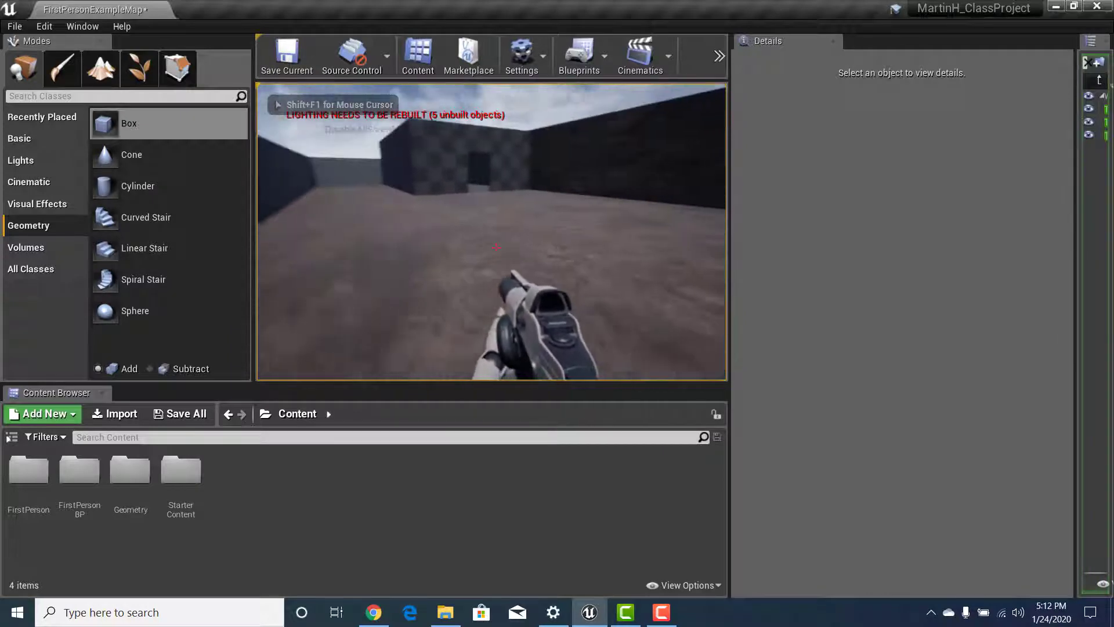
key("w")
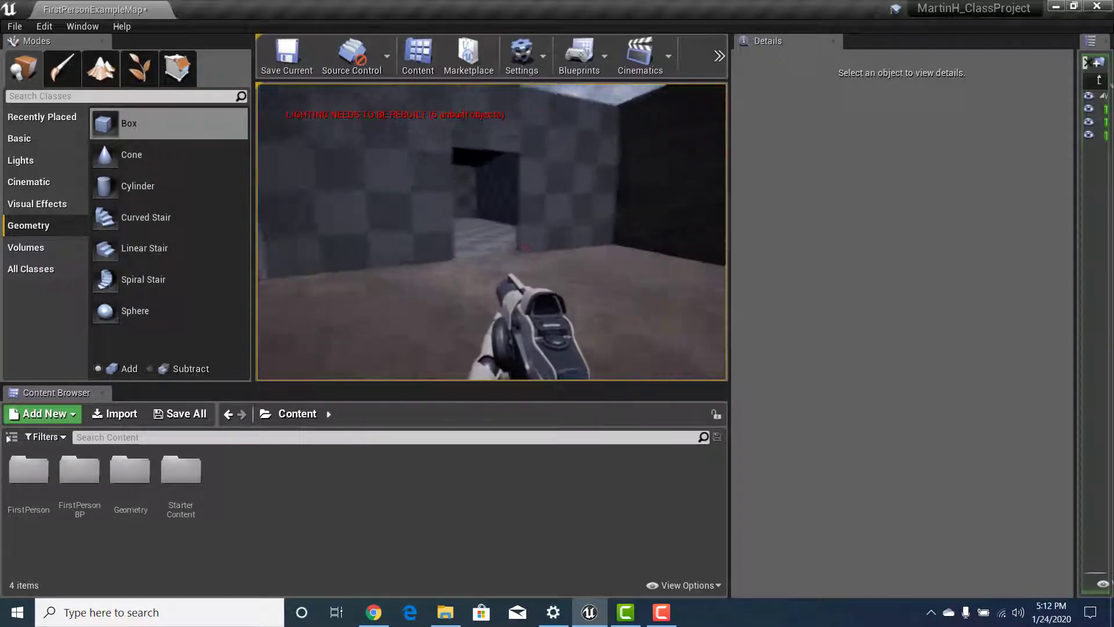
key("w")
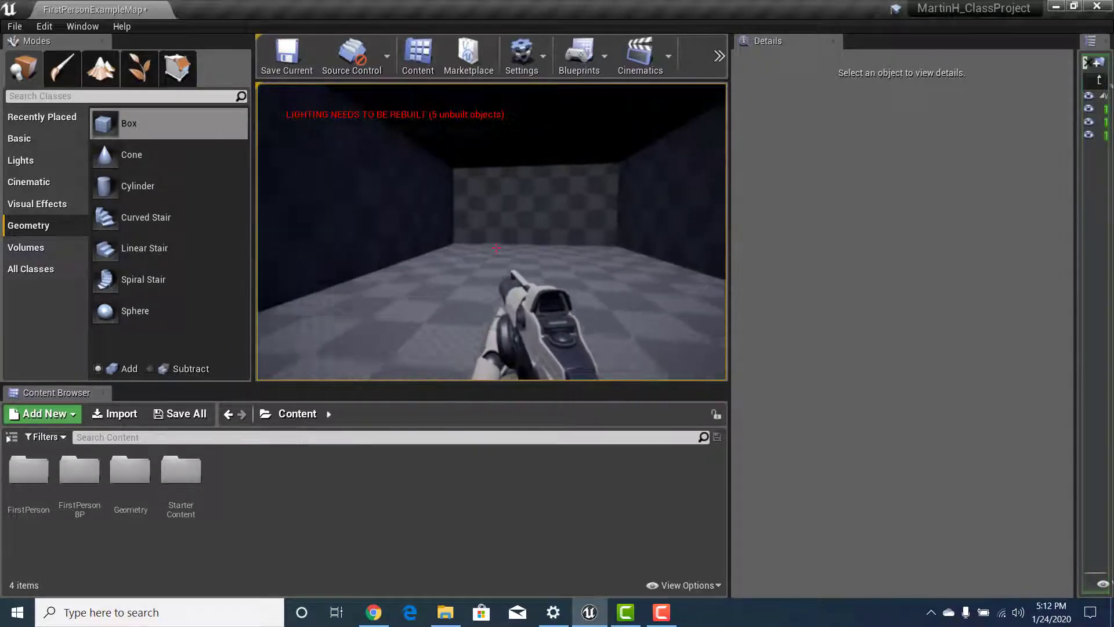
key("w")
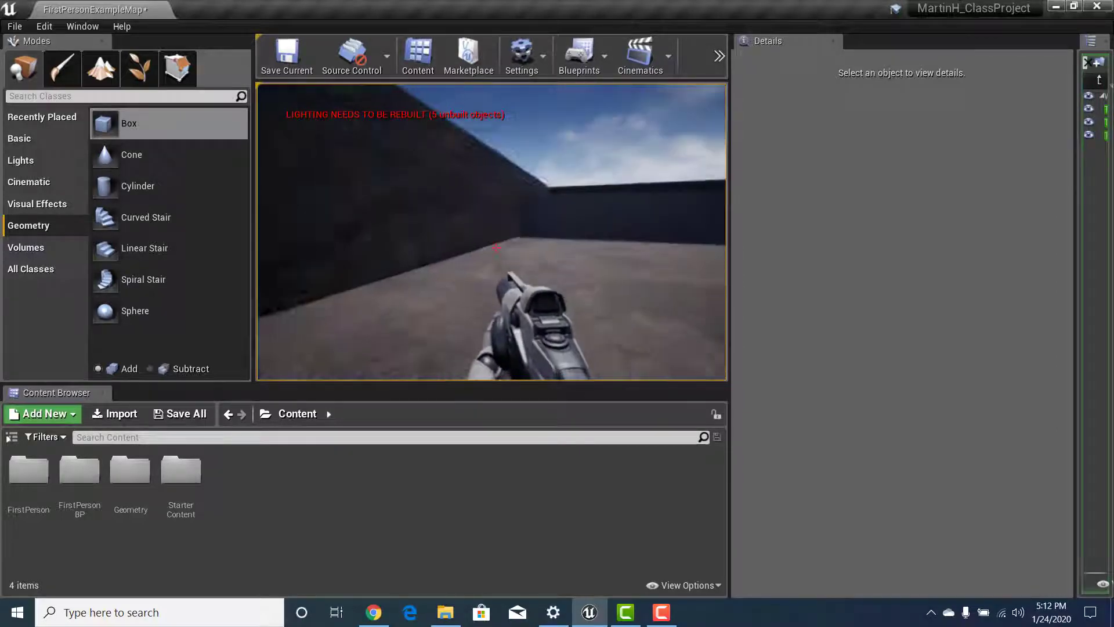
key("w")
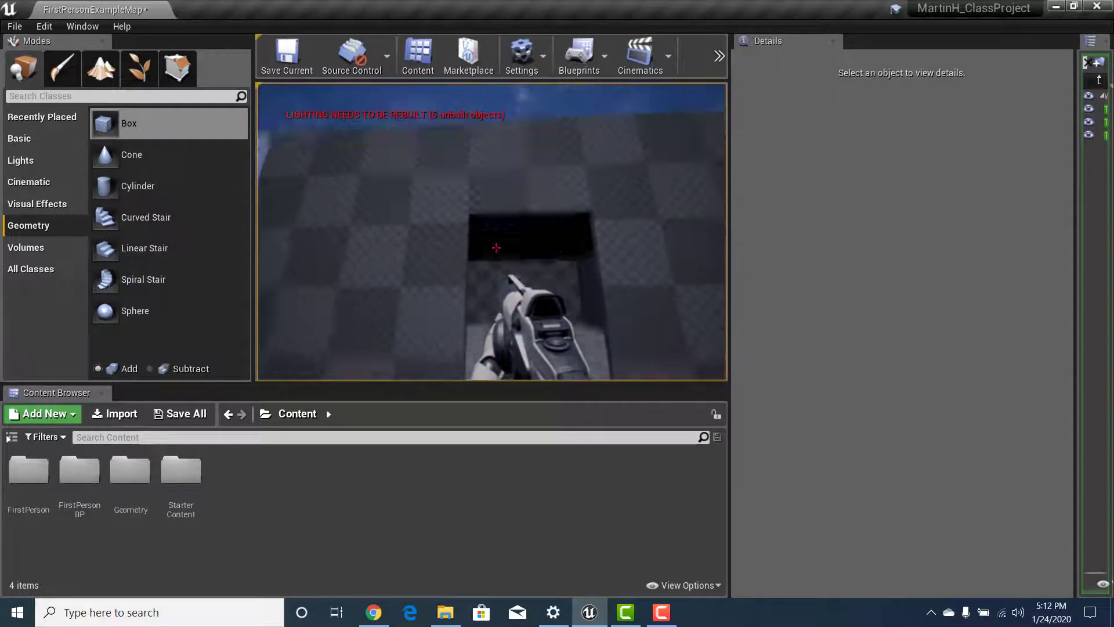
key("Escape")
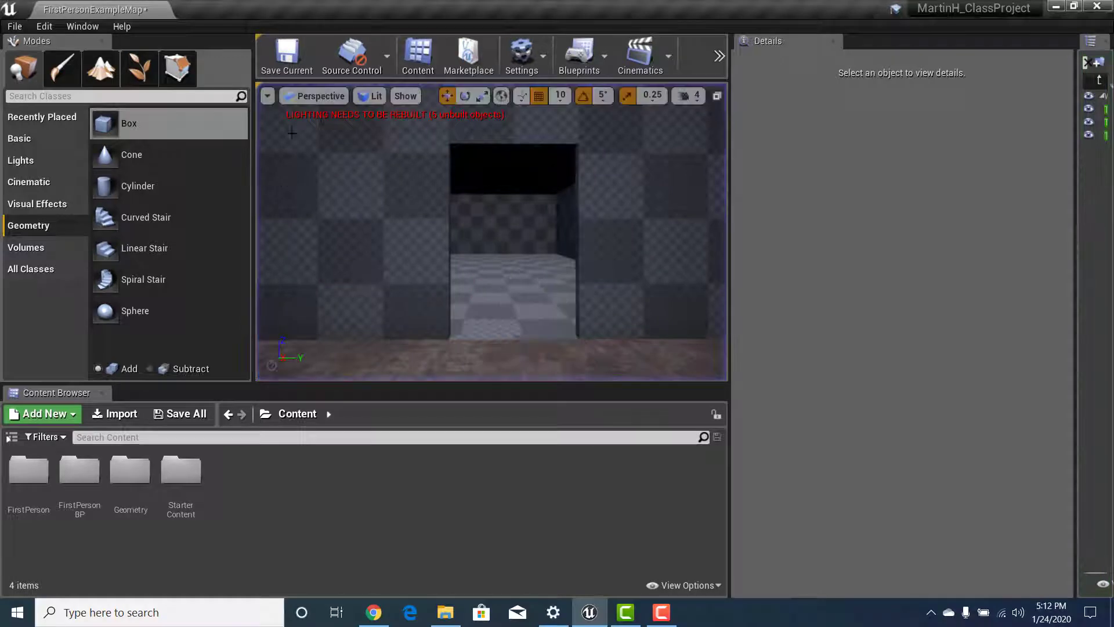
Select the subtractive door brush by the inner face of the opening and frame it in the view
left_click_drag(554, 200, 597, 151)
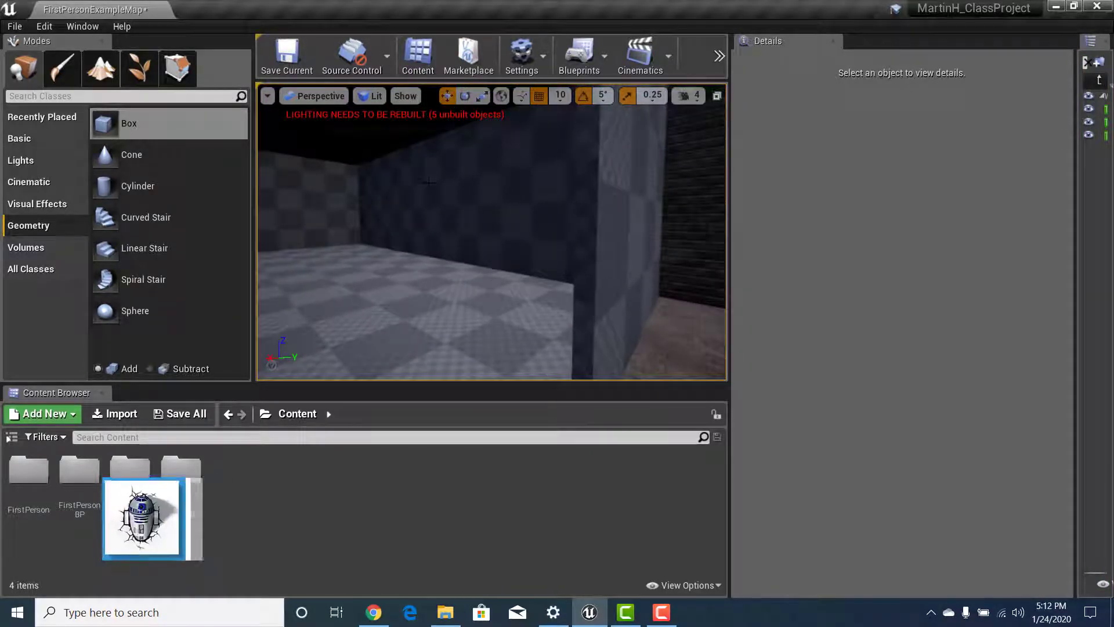
right_click_drag(553, 199, 520, 217)
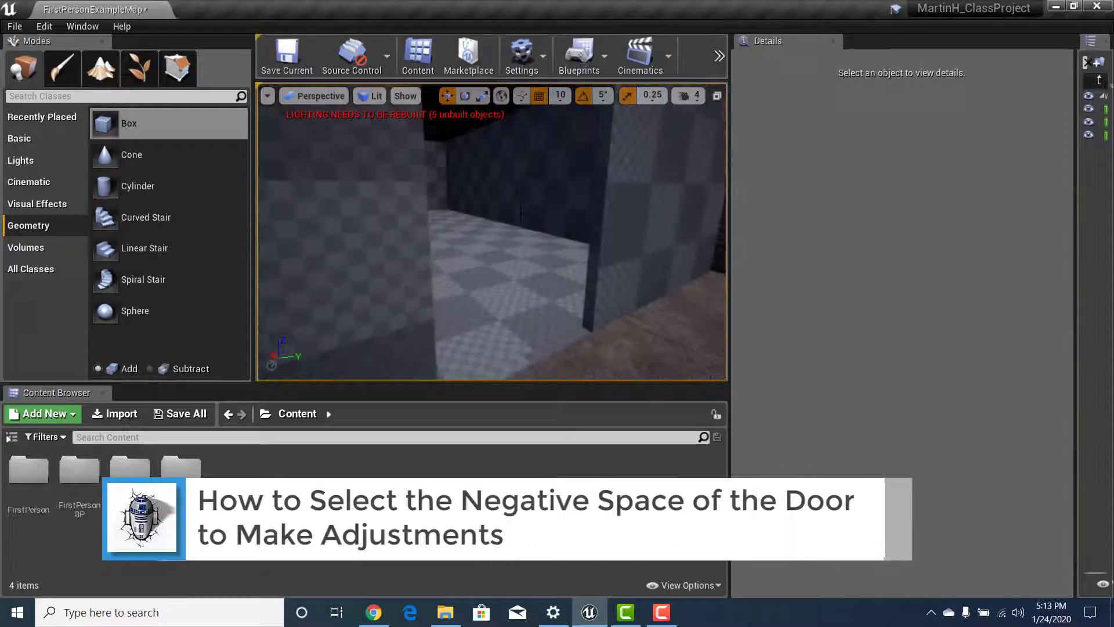
left_click(567, 294)
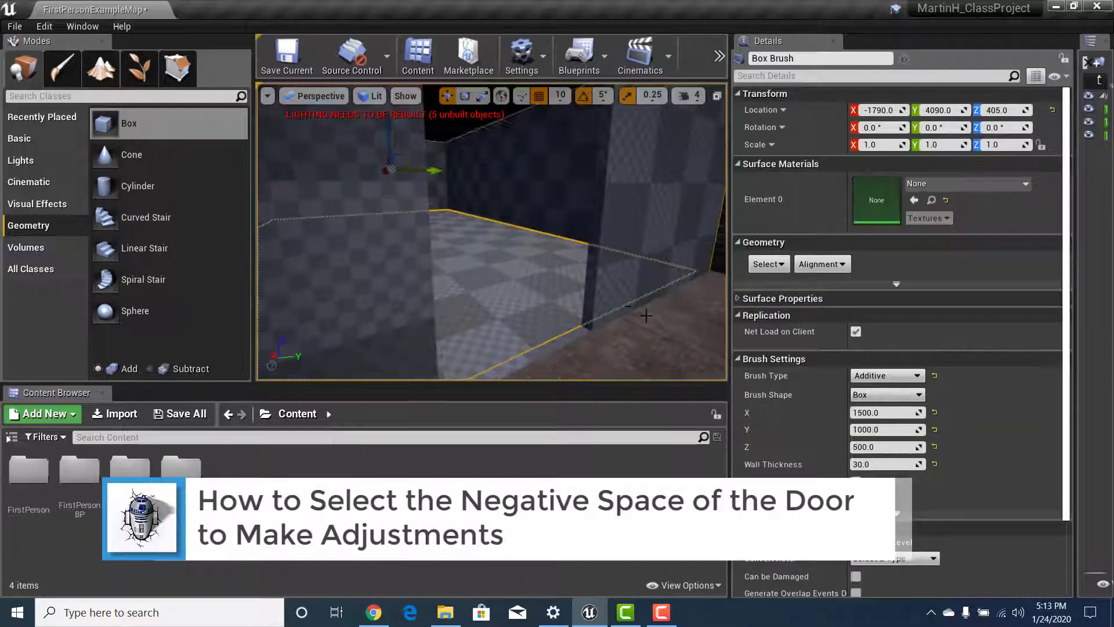
right_click_drag(562, 239, 528, 241)
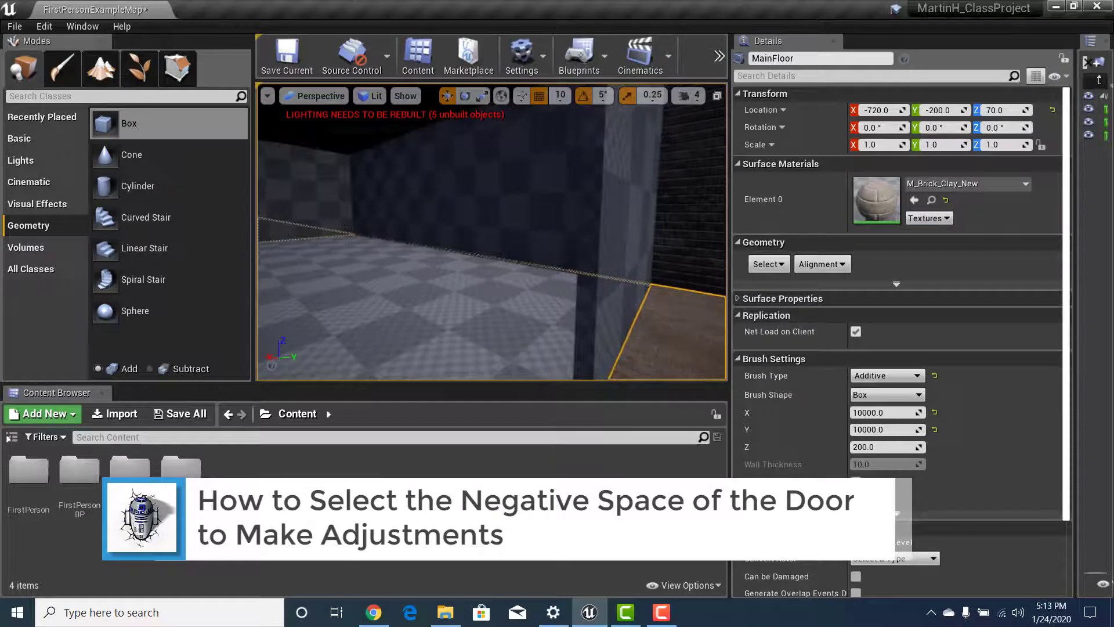
left_click(590, 202)
key("f")
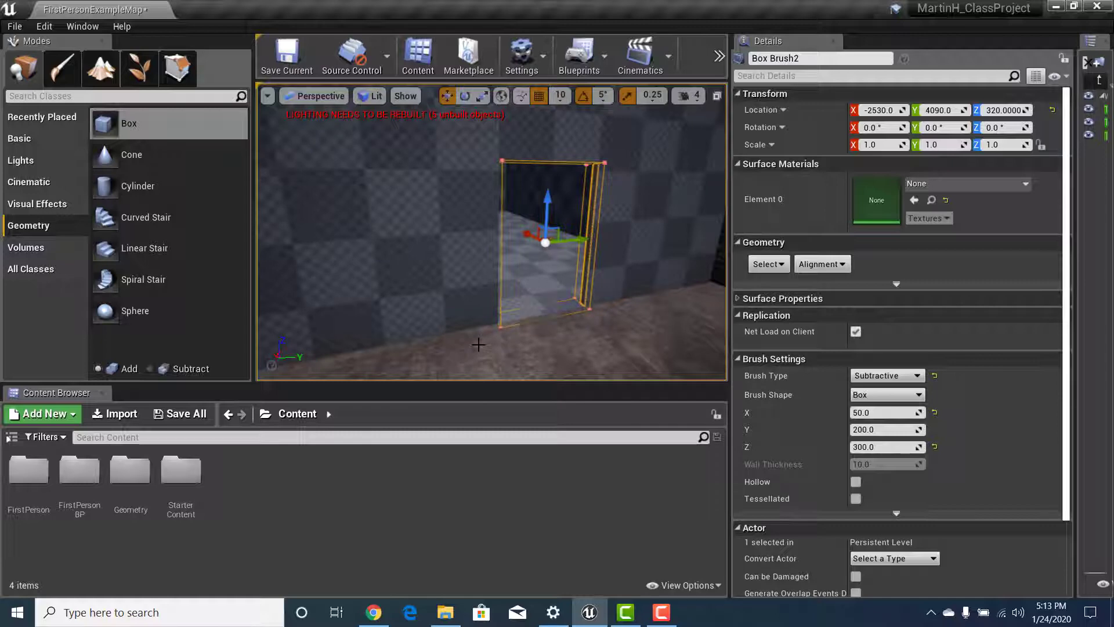
Set the subtractive door brush's Z size to 250
mouse_move(538, 294)
right_mouse_down()
mouse_move(560, 246)
mouse_move(558, 273)
right_mouse_up()
key("w")
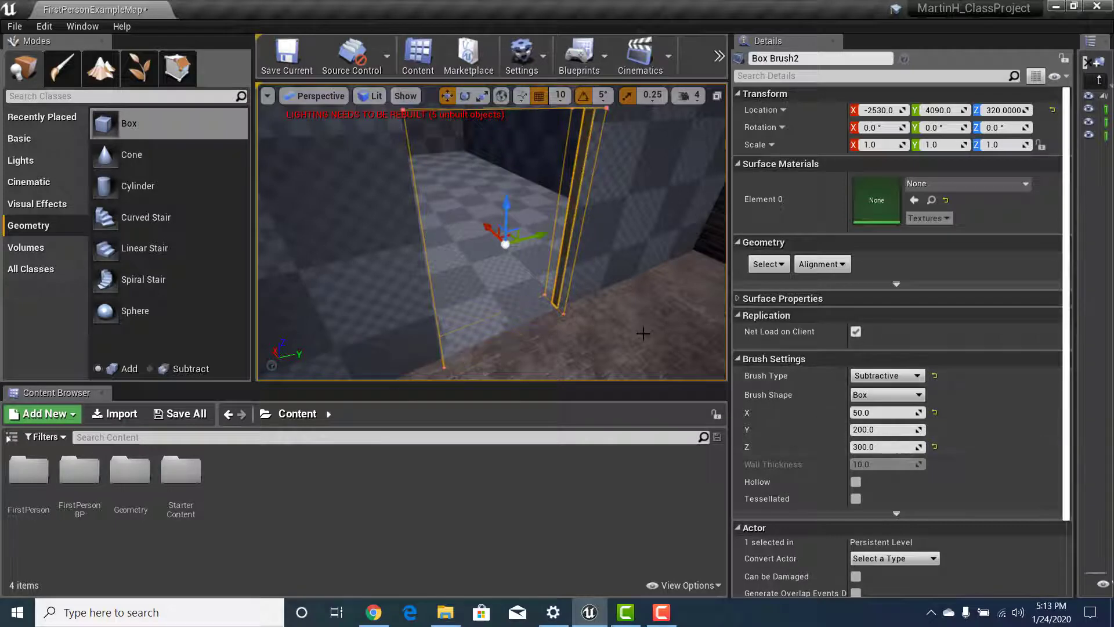
right_click_drag(642, 331, 615, 276)
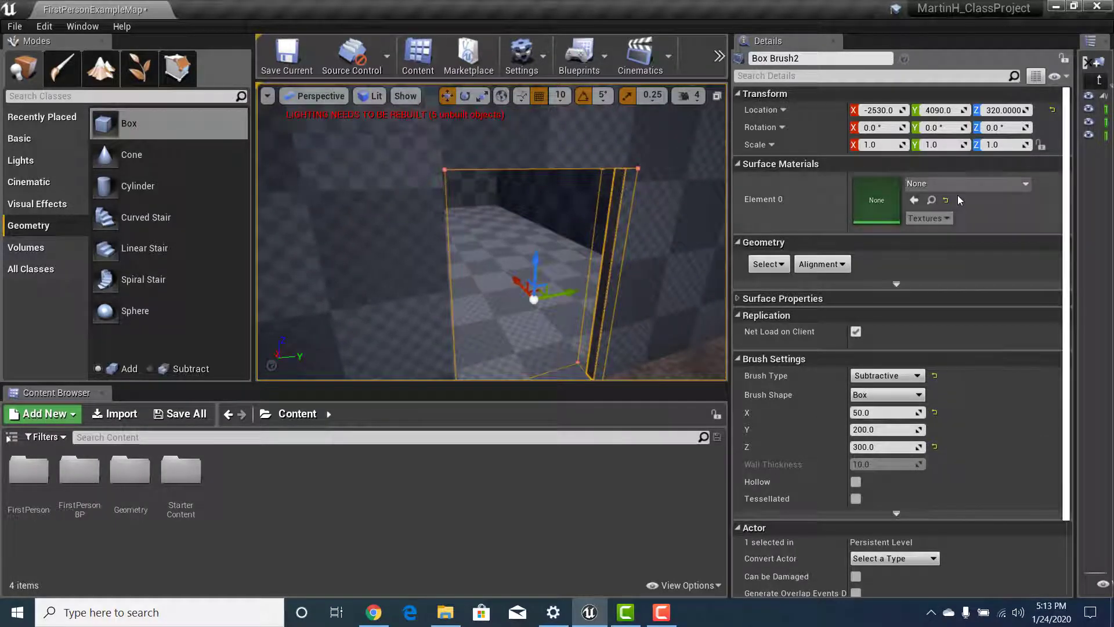
scroll(870, 478, "down", 1)
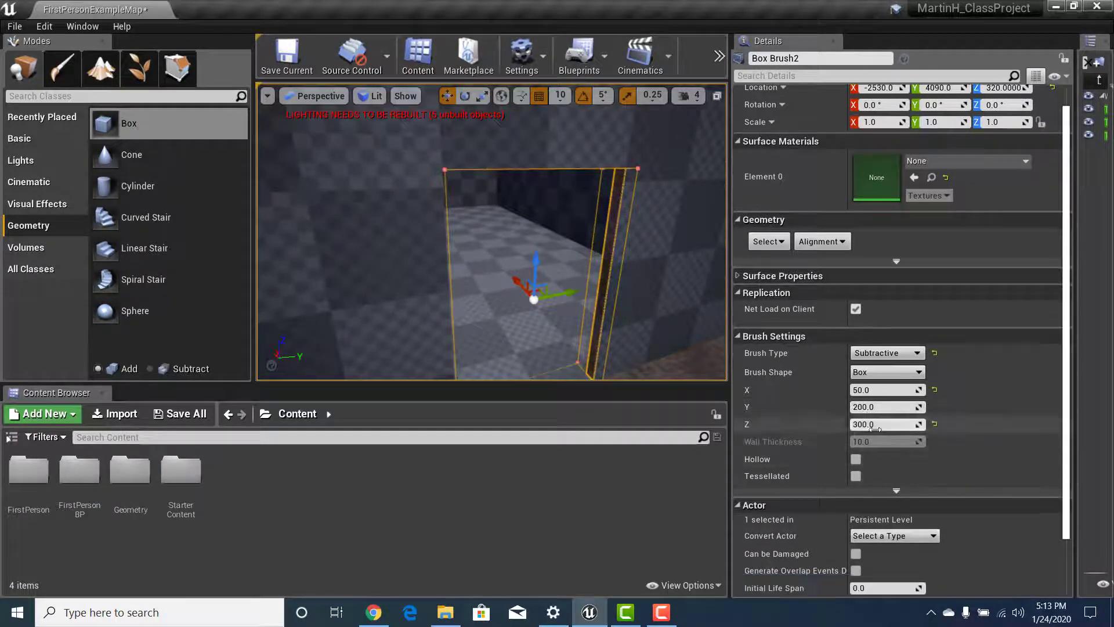
left_click(868, 424)
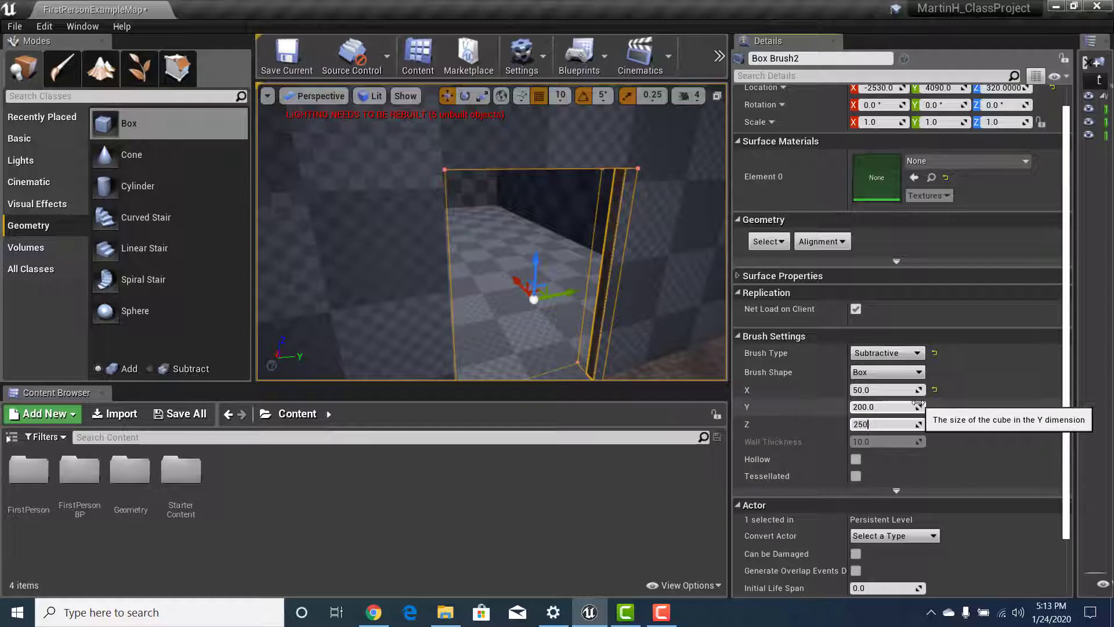
key("Return")
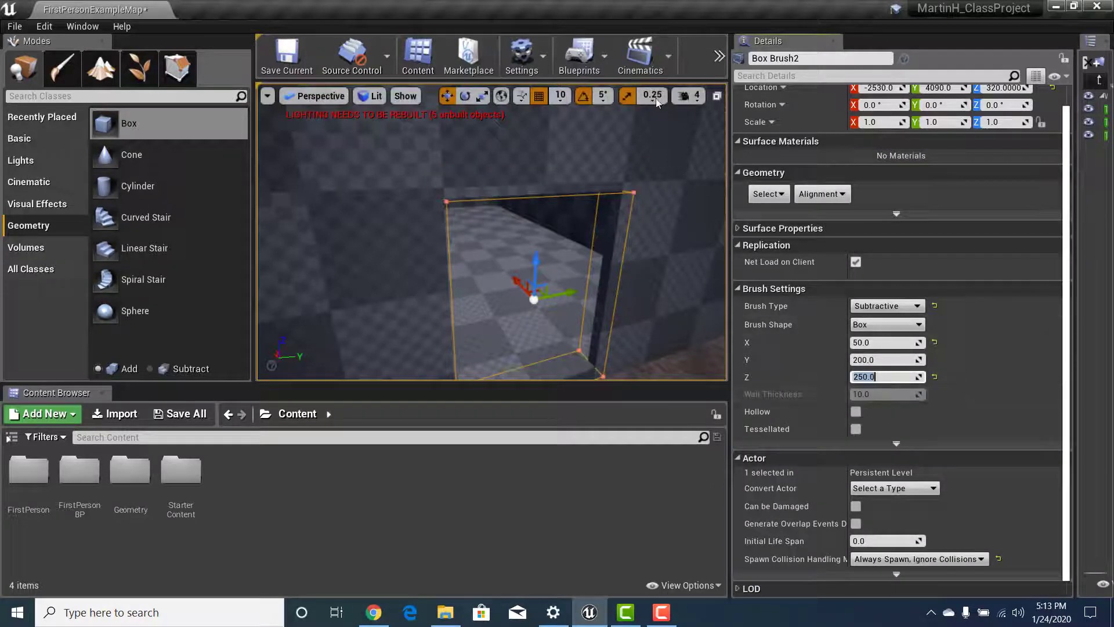
Drop the door brush to the ground and raise it to a Z location of about 305
mouse_move(572, 289)
right_mouse_down()
mouse_move(544, 290)
mouse_move(543, 329)
mouse_move(541, 285)
right_mouse_up()
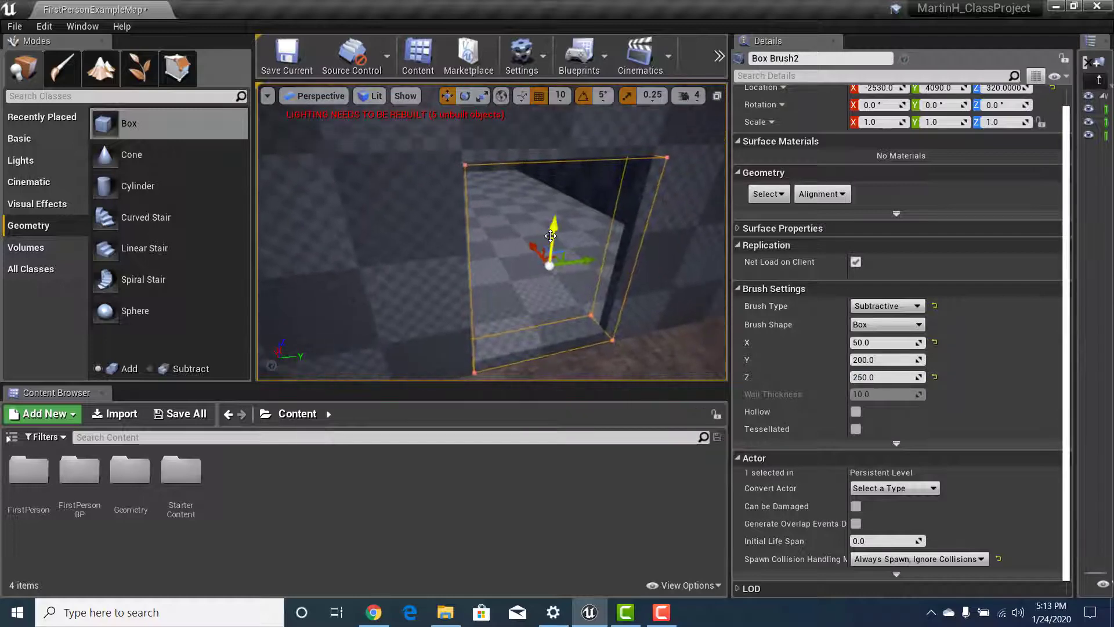
left_click_drag(550, 235, 552, 221)
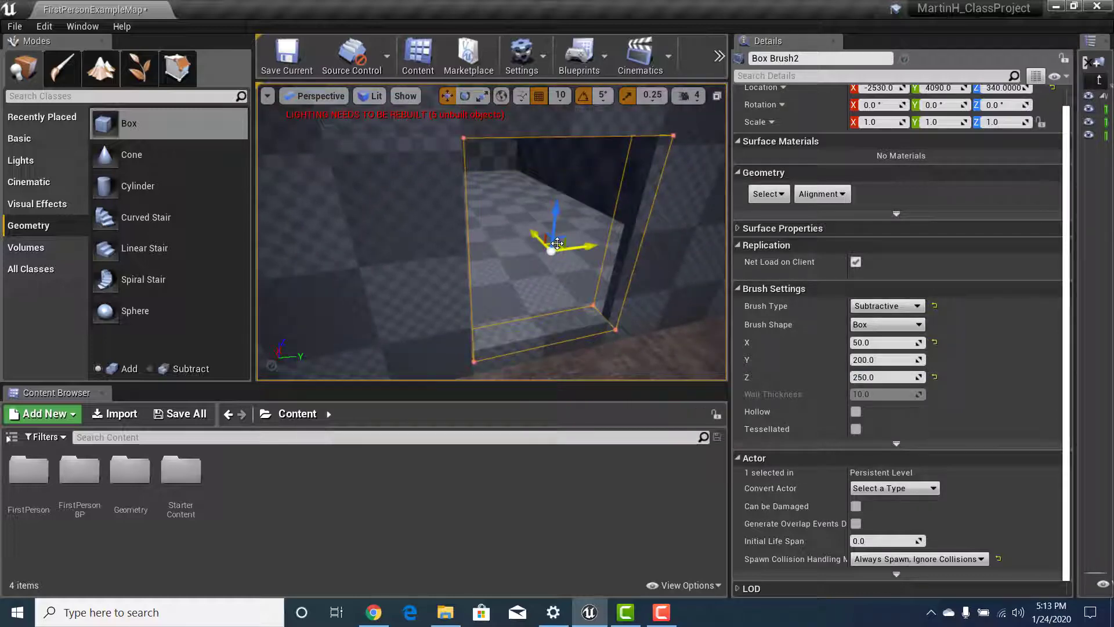
key("End")
scroll(548, 327, "down", 2)
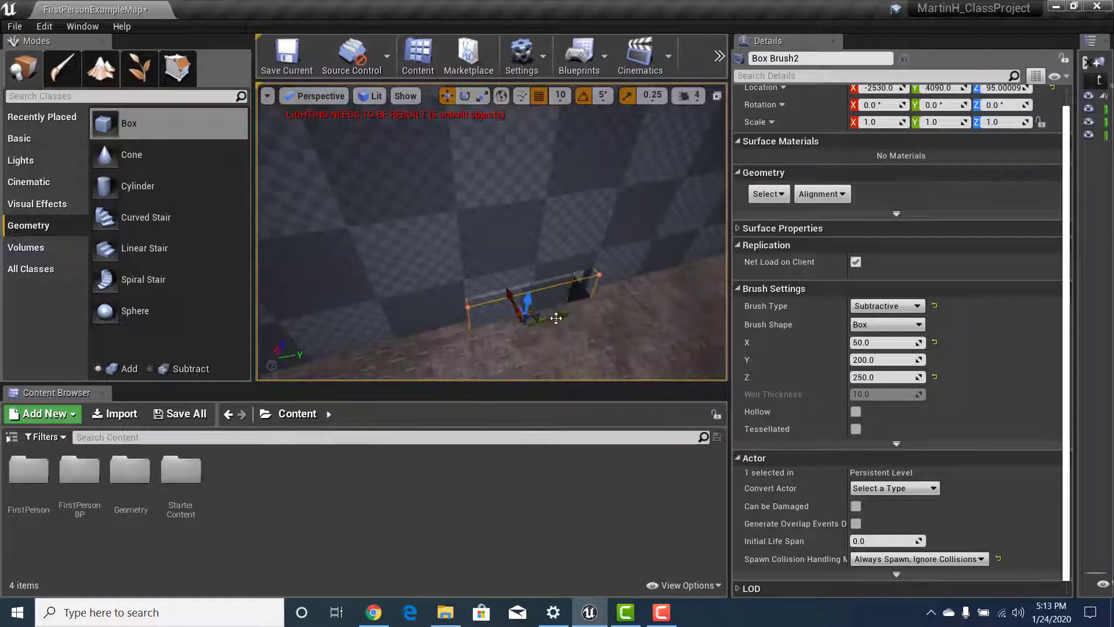
left_click_drag(525, 249, 522, 176)
mouse_move(522, 175)
right_mouse_down()
mouse_move(518, 197)
mouse_move(537, 216)
mouse_move(519, 186)
right_mouse_up()
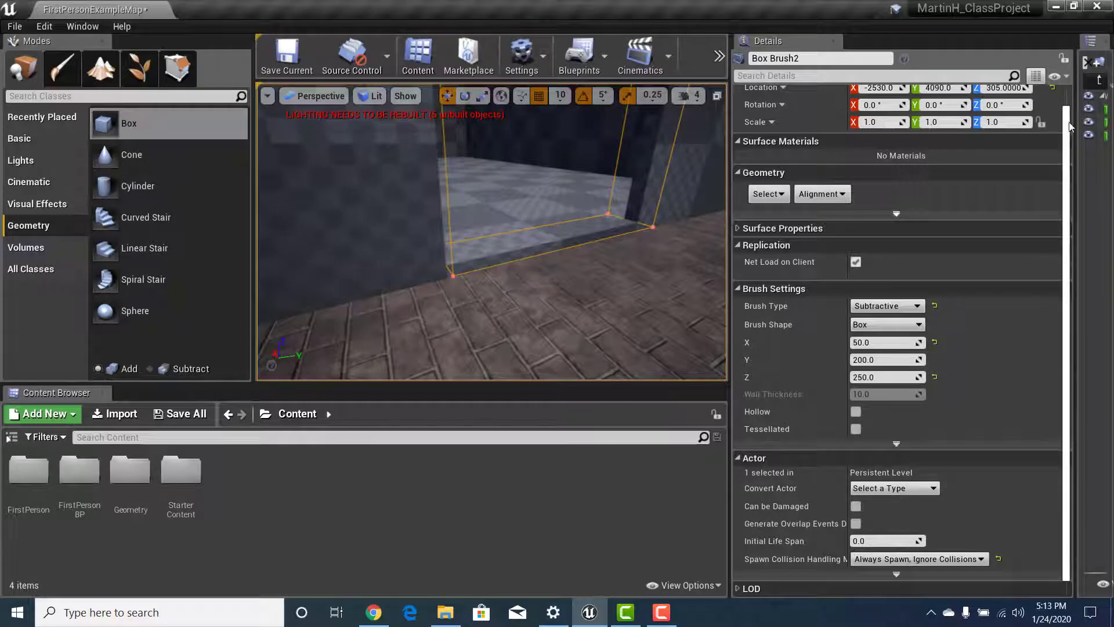
Lower the door brush to a Z location of 295 to line its base up with the room's floor
scroll(1017, 110, "up", 1)
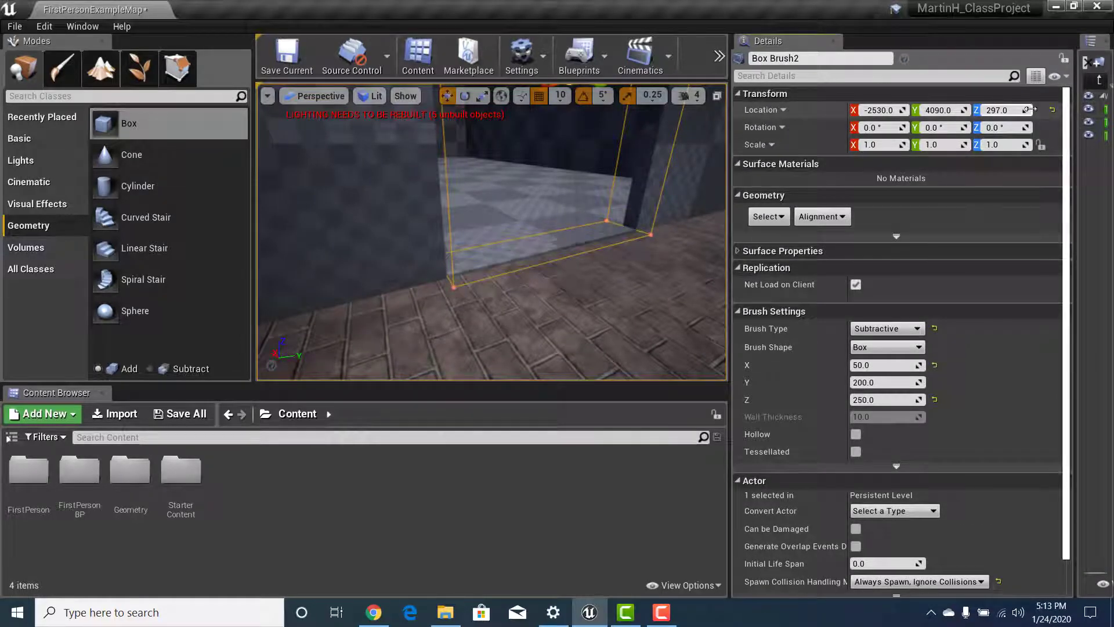
right_click_drag(571, 194, 571, 218)
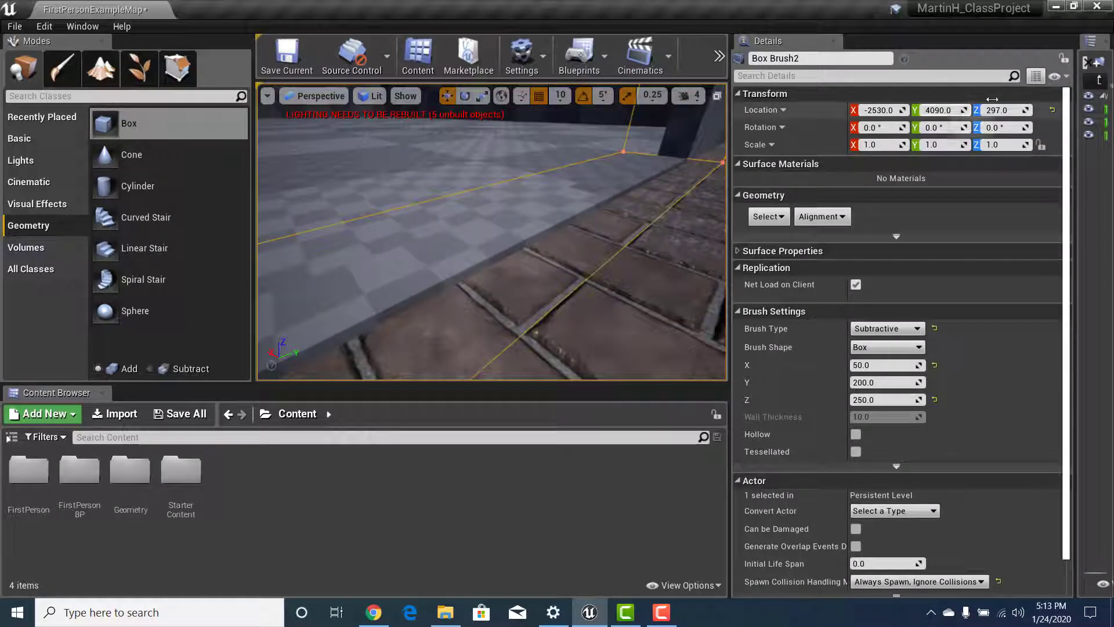
left_click_drag(1024, 109, 1027, 108)
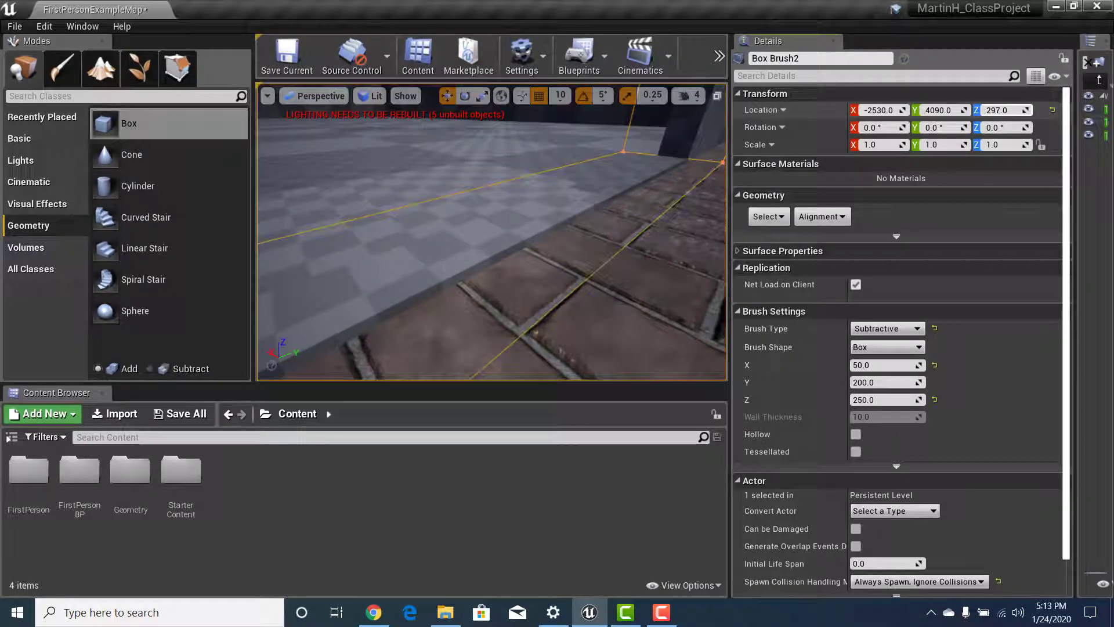
left_click_drag(1025, 109, 1025, 109)
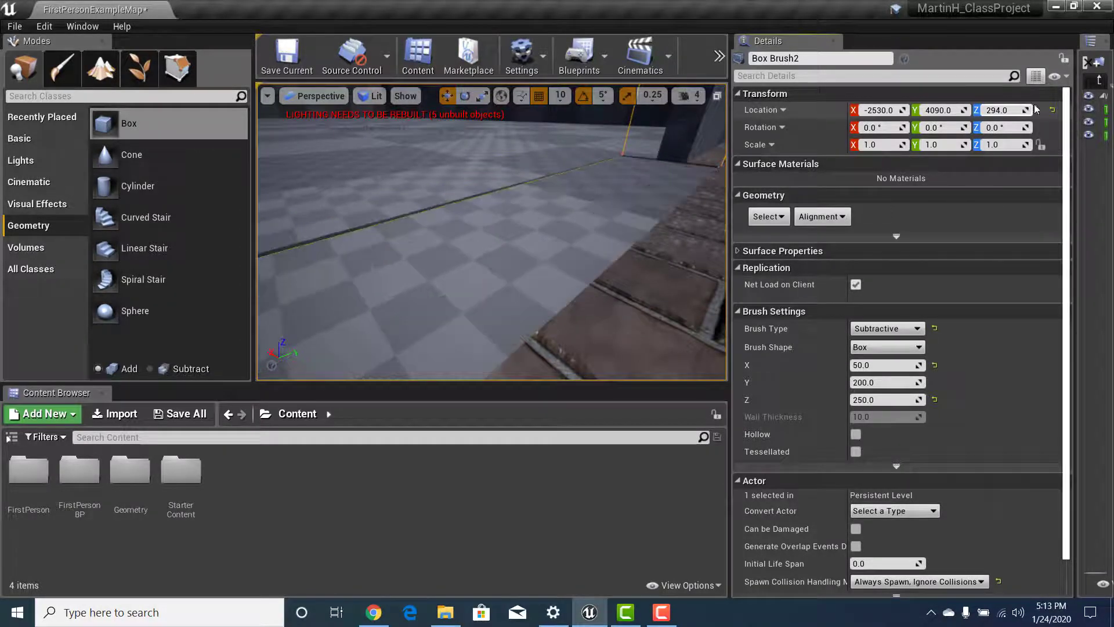
left_click(996, 110)
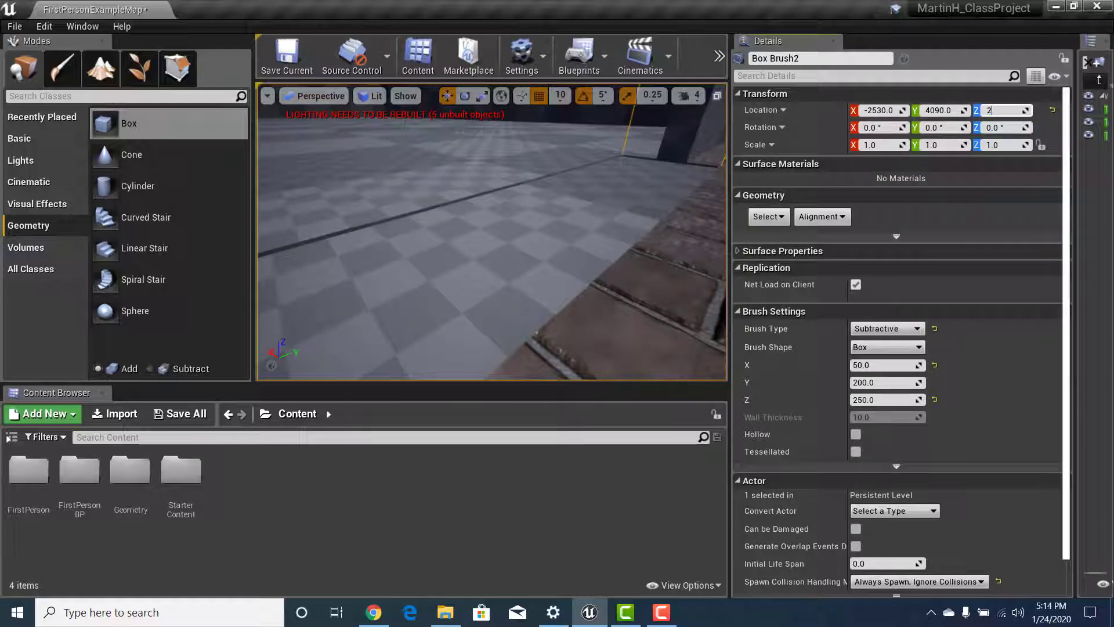
key("Return")
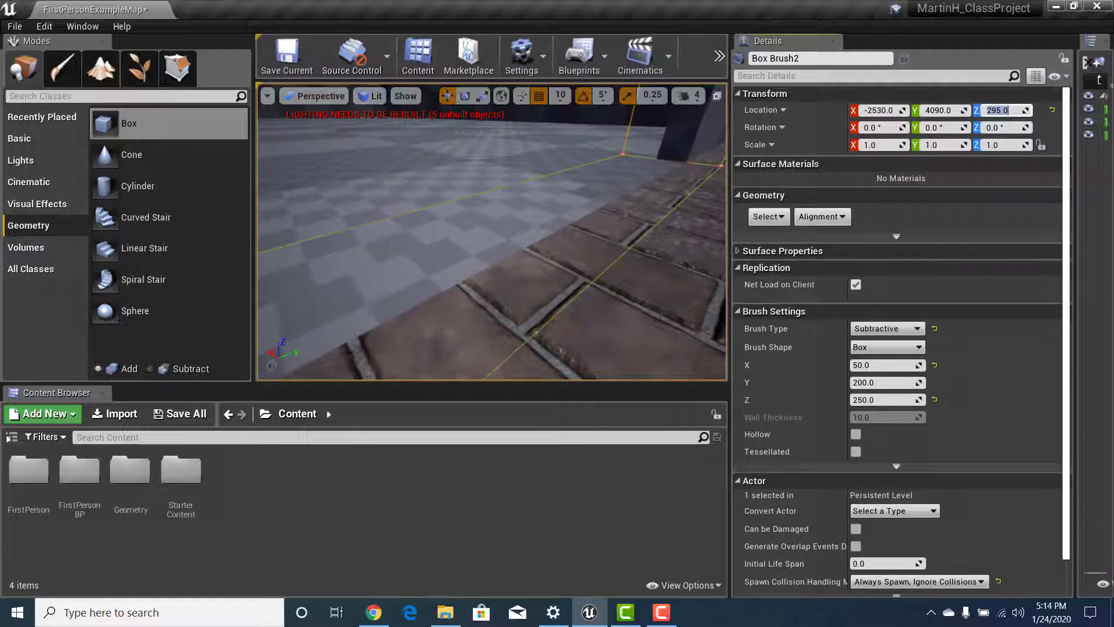
key("f")
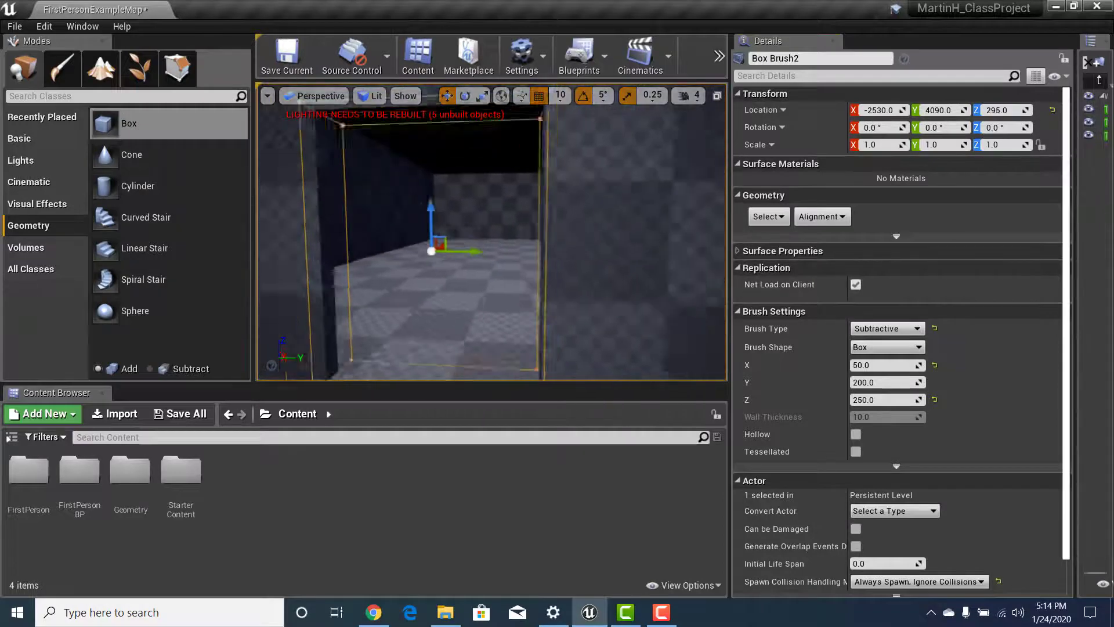
Play-test the adjusted doorway by walking in and out of the room, and end the play session
left_click(719, 55)
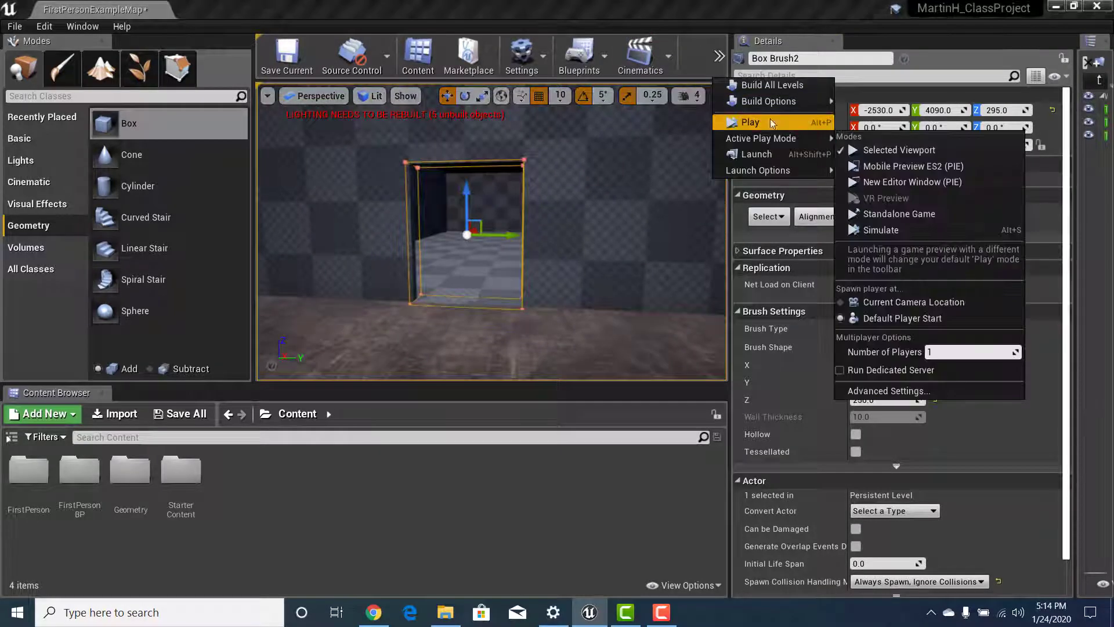
left_click(769, 123)
left_click(439, 281)
key("w")
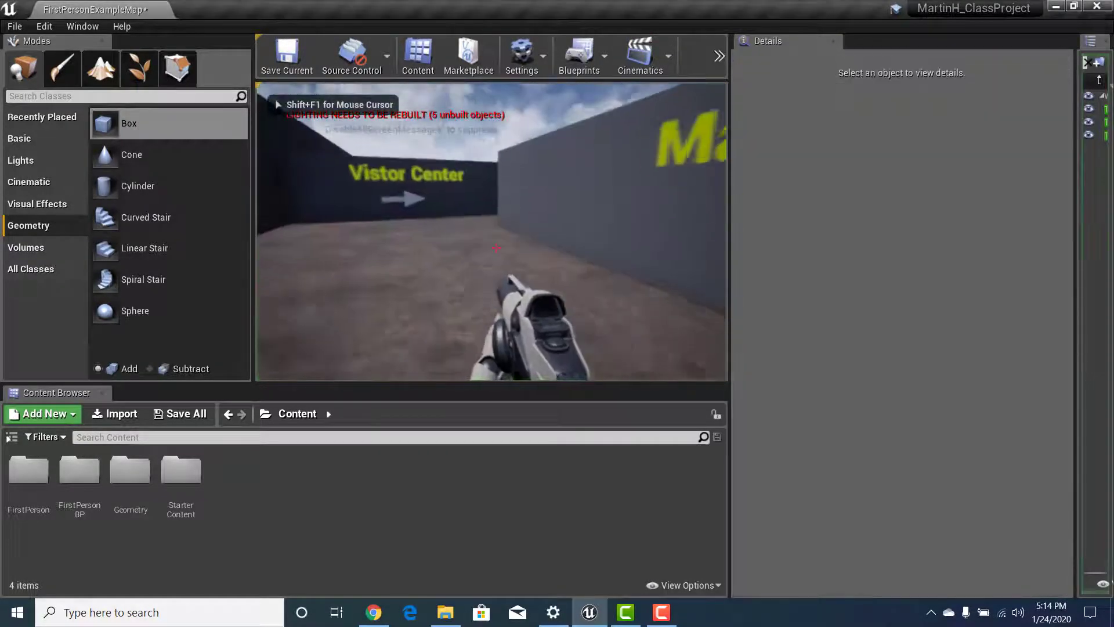
key("w")
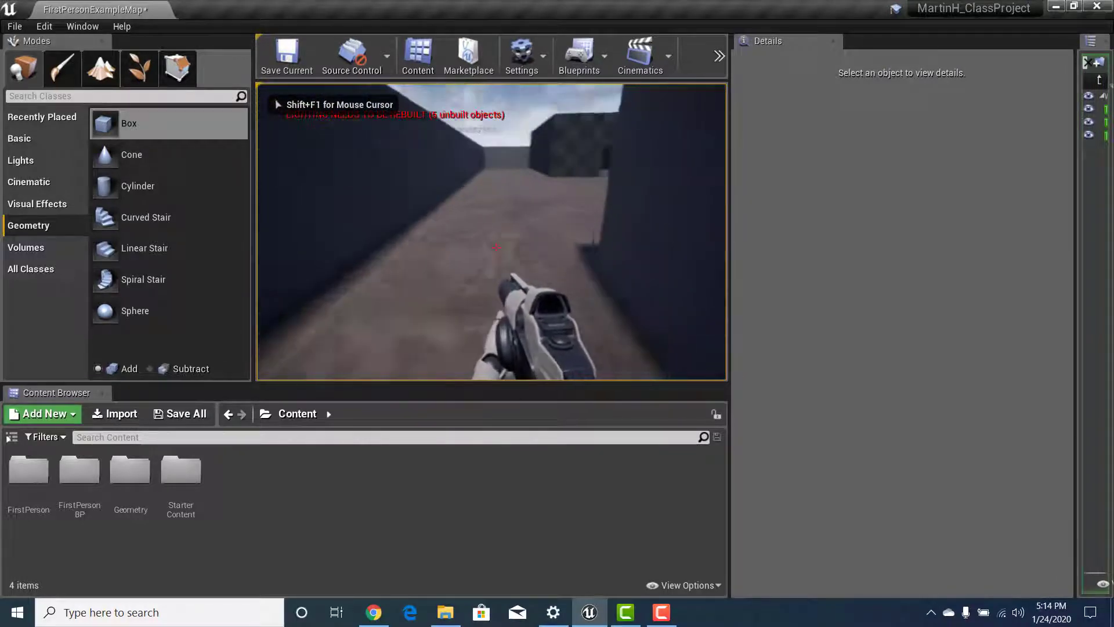
key("w")
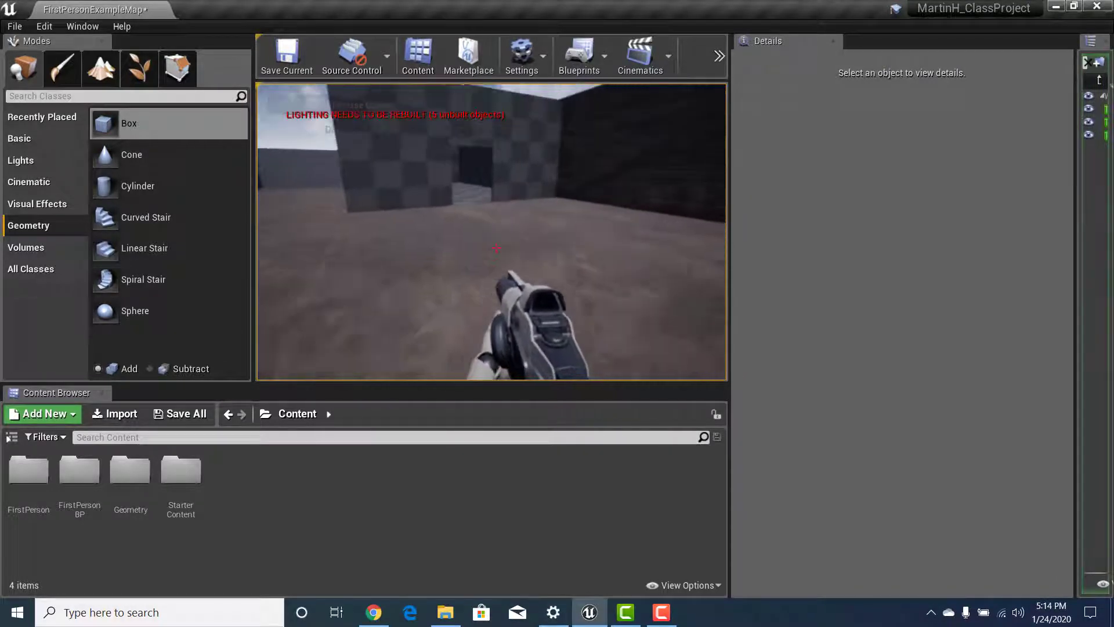
key("w")
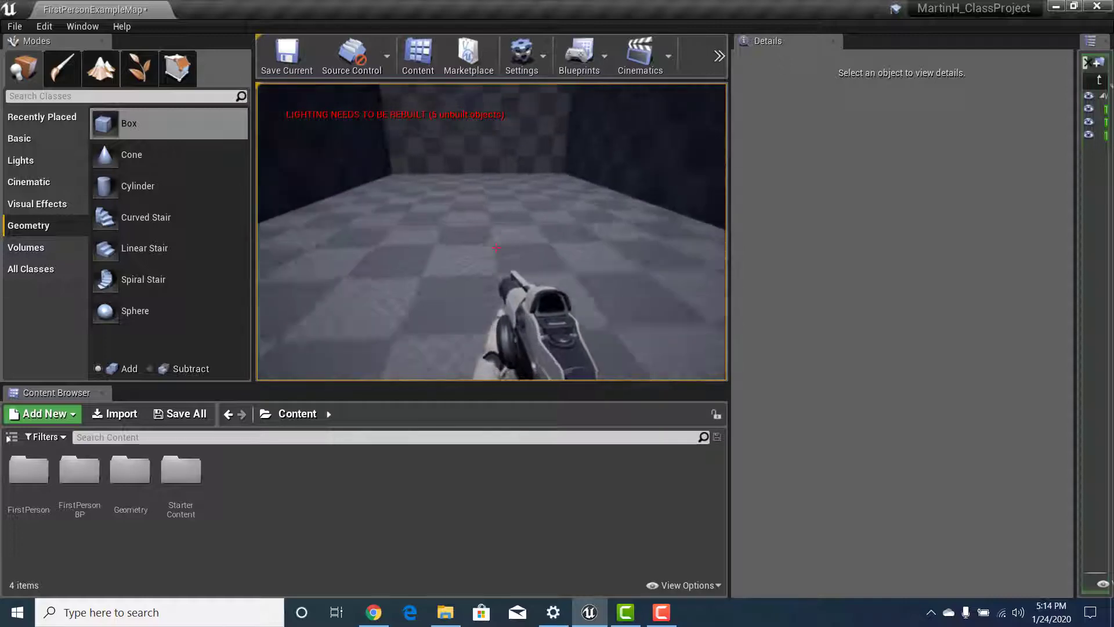
key("w")
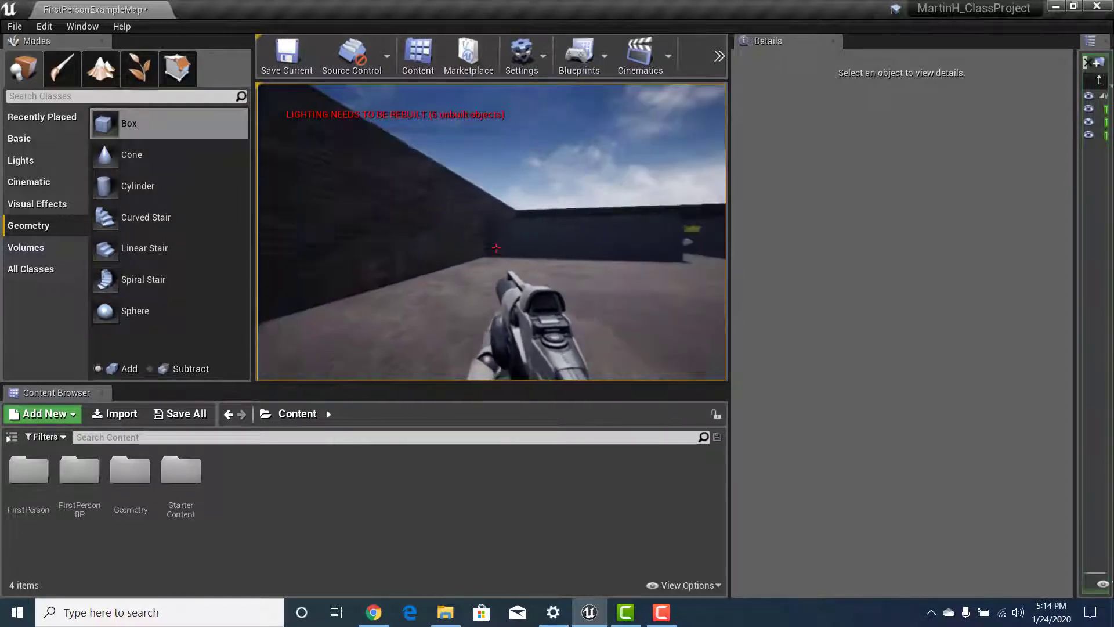
key("w")
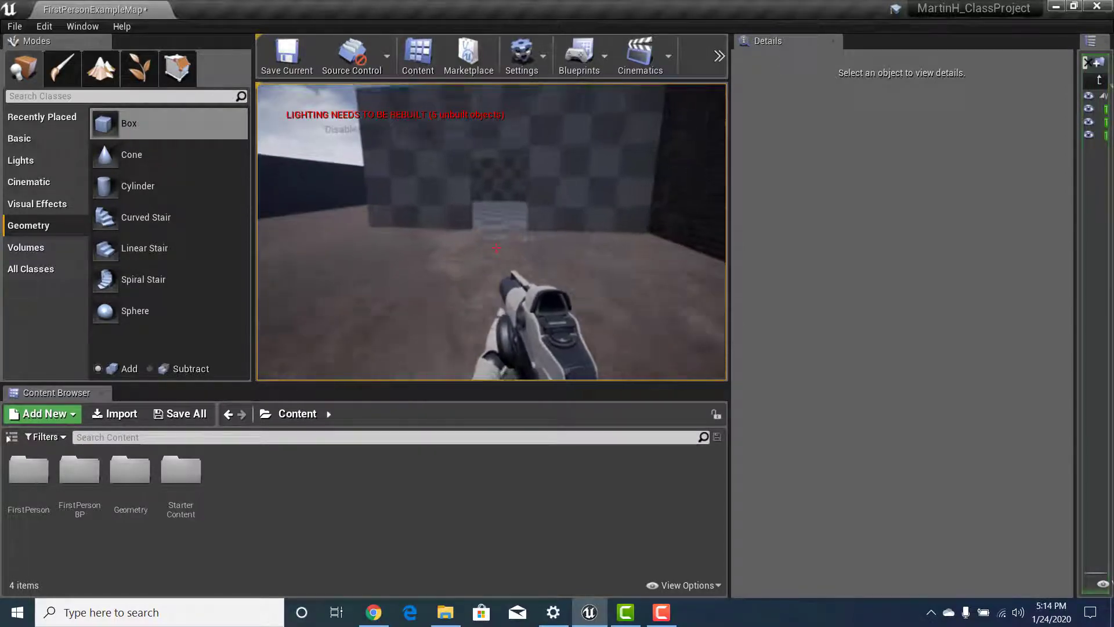
key("w")
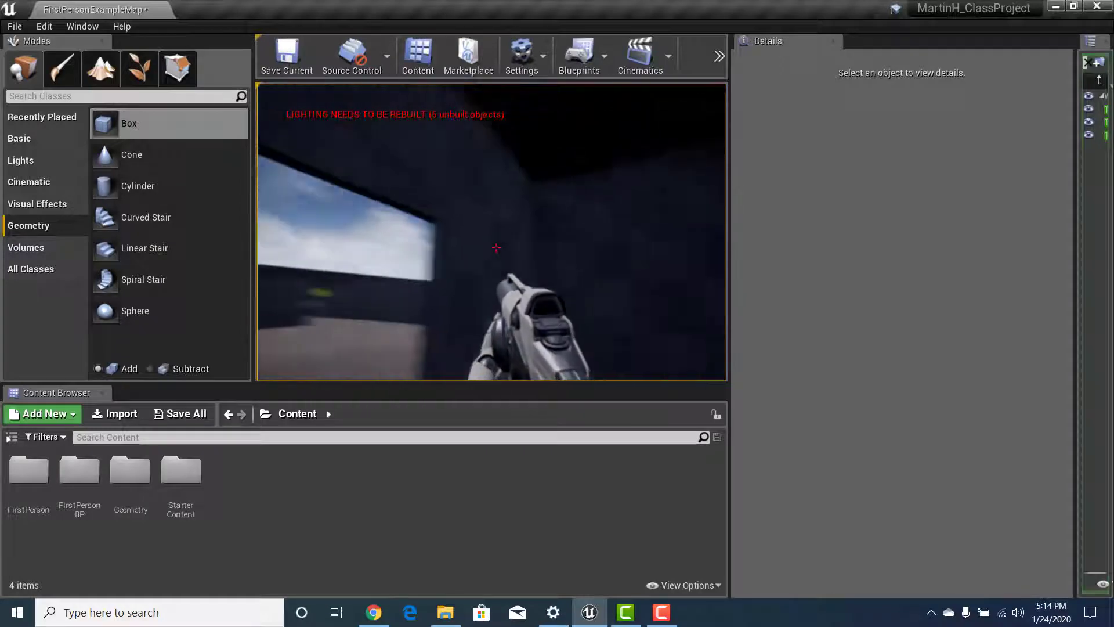
key("w")
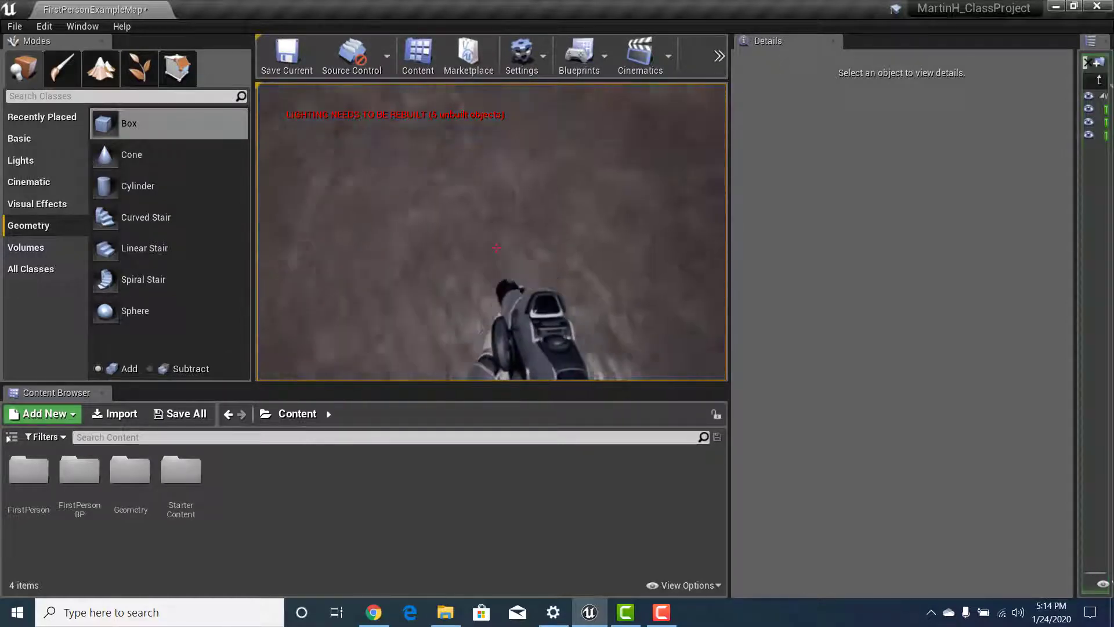
key("Escape")
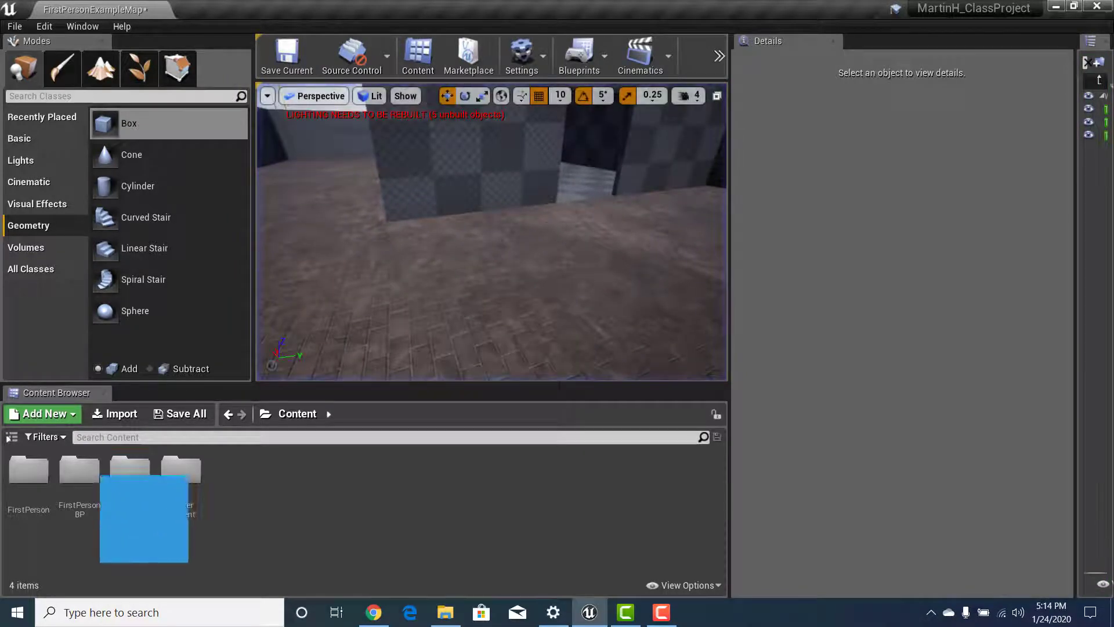
Place a new additive box brush on the ground beside the room's outer wall, at about X -1290, Y 3410, Z 270
right_click_drag(492, 232, 466, 233)
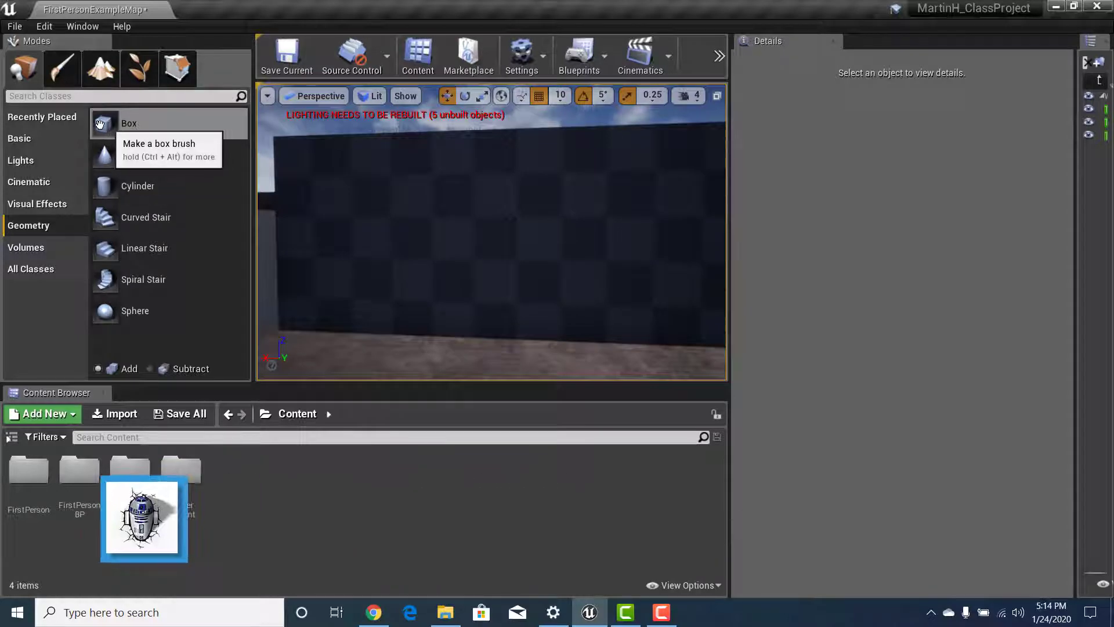
mouse_move(116, 118)
left_mouse_down()
mouse_move(418, 316)
mouse_move(418, 348)
left_mouse_up()
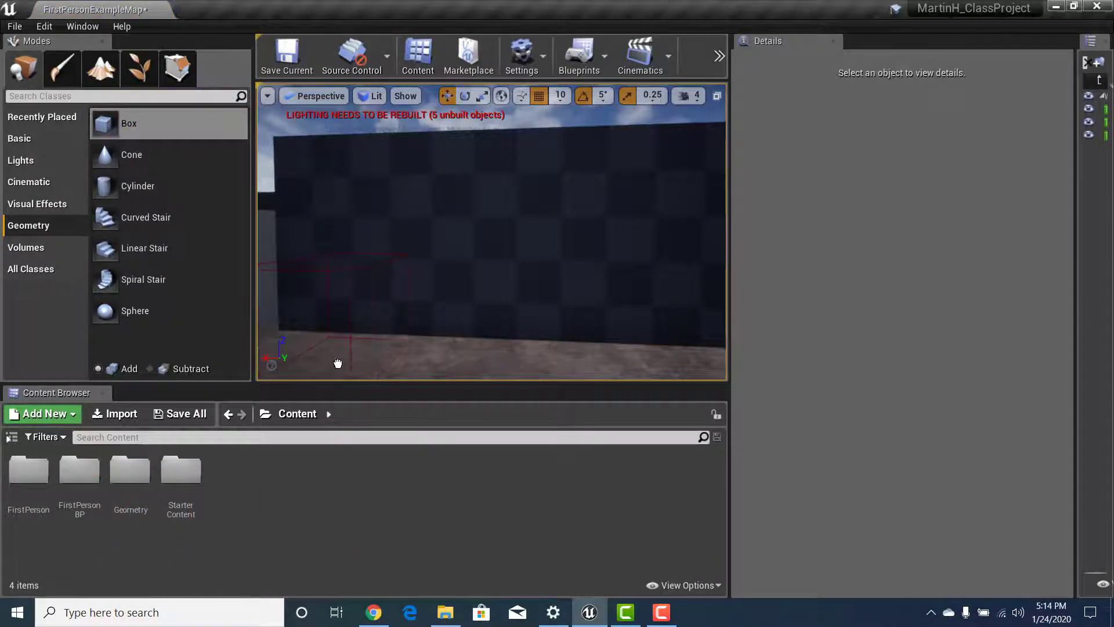
left_click_drag(337, 363, 340, 359)
mouse_move(348, 325)
right_mouse_down()
mouse_move(383, 313)
mouse_move(354, 354)
mouse_move(395, 349)
right_mouse_up()
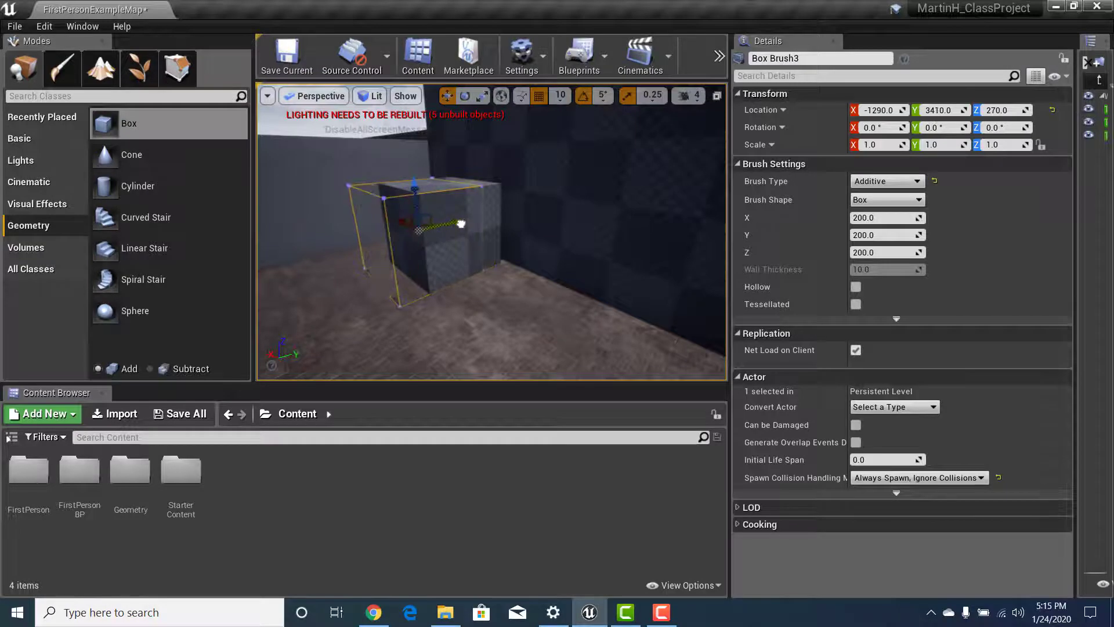
Undo a trial Y scaling of the new box brush and set its size to 500 in X and 50 in Y
key("r")
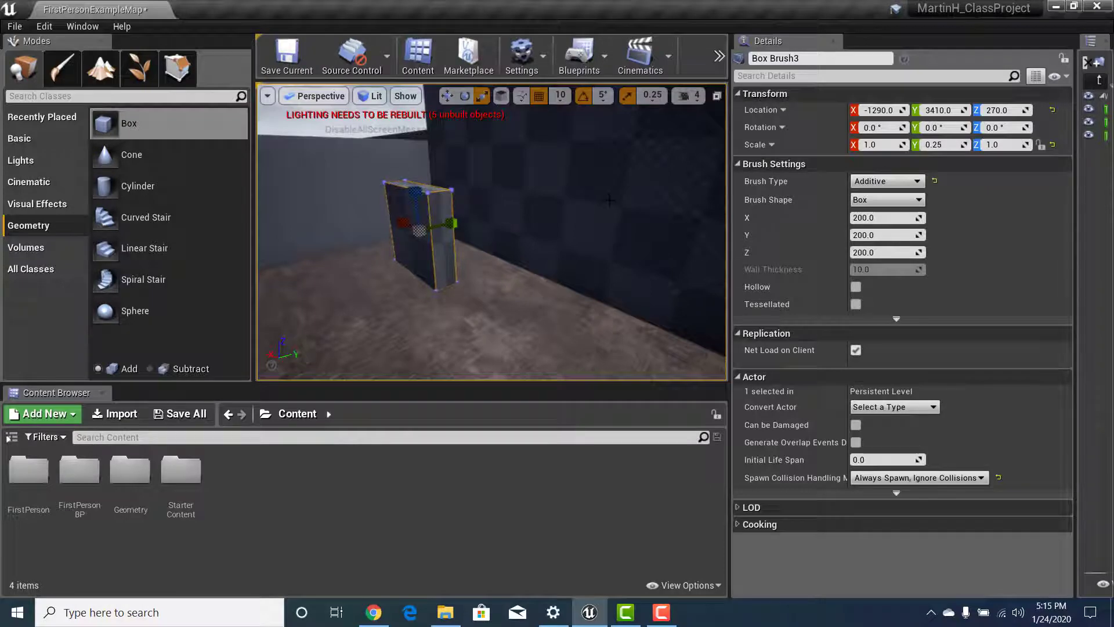
key("ctrl+z")
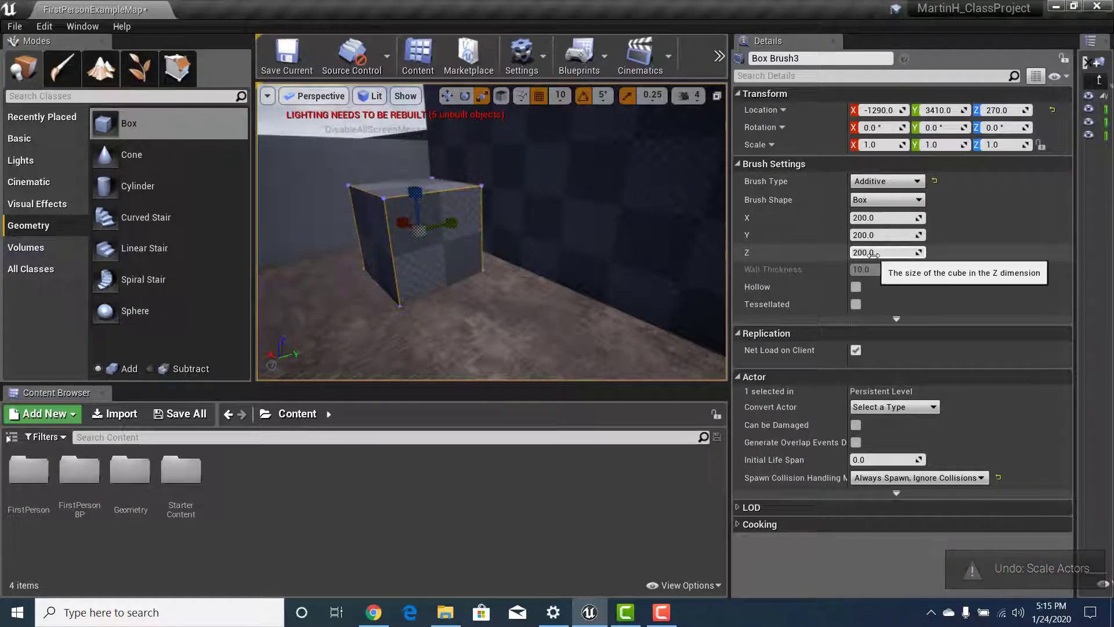
left_click(873, 235)
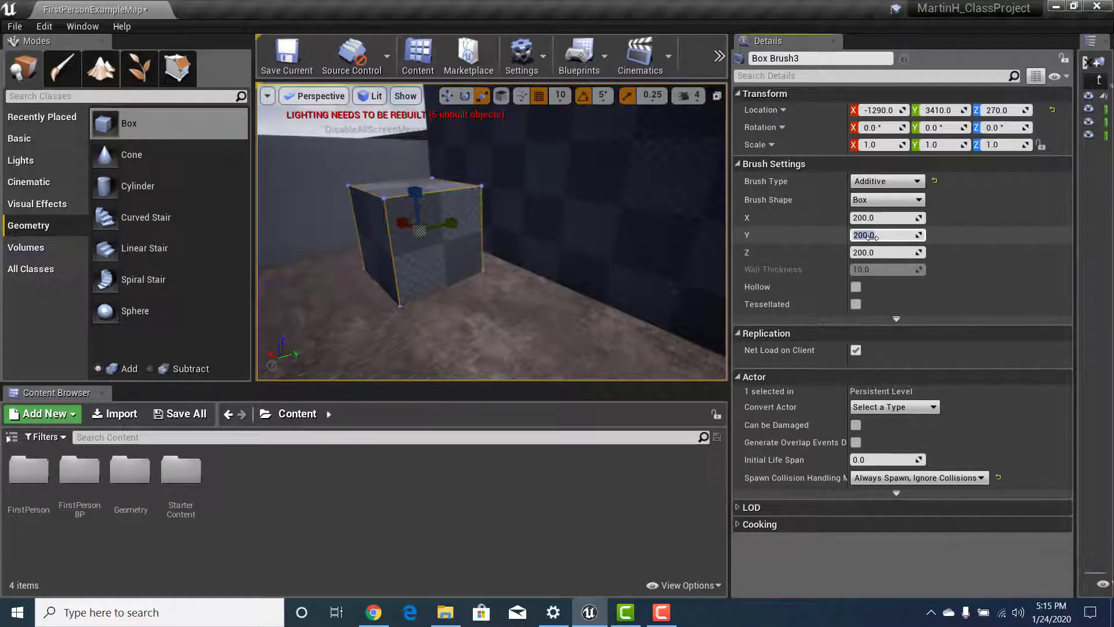
type("50")
key("Return")
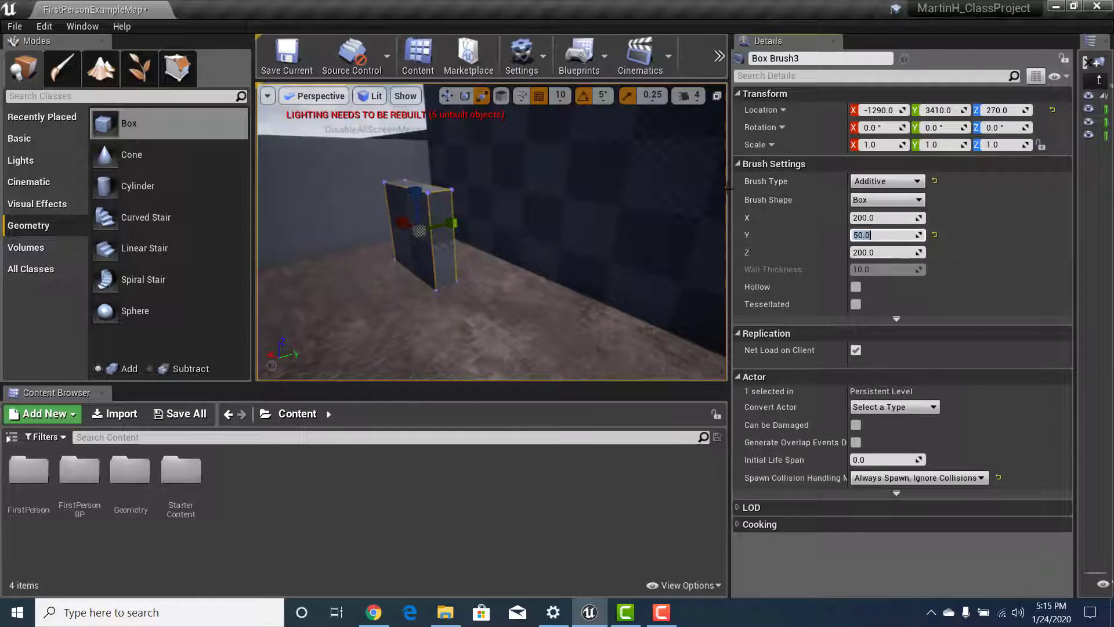
left_click(876, 217)
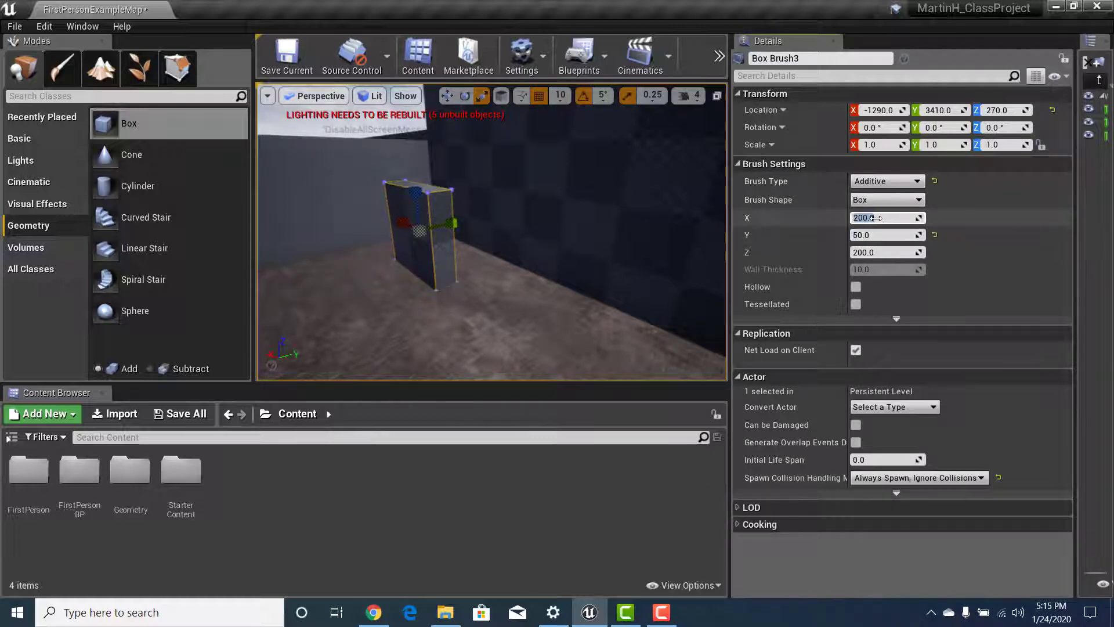
type("500")
key("Return")
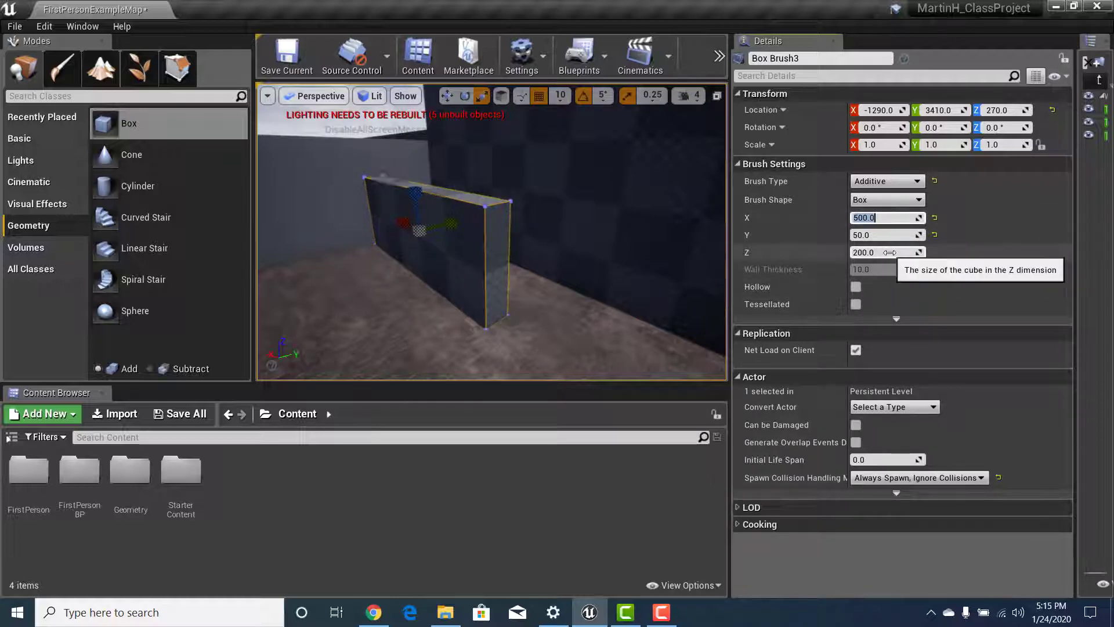
Raise the new box brush off the ground to a Z location of 430, about window height
mouse_move(342, 276)
right_mouse_down()
mouse_move(411, 277)
mouse_move(308, 278)
right_mouse_up()
key("s")
key("d")
key("w")
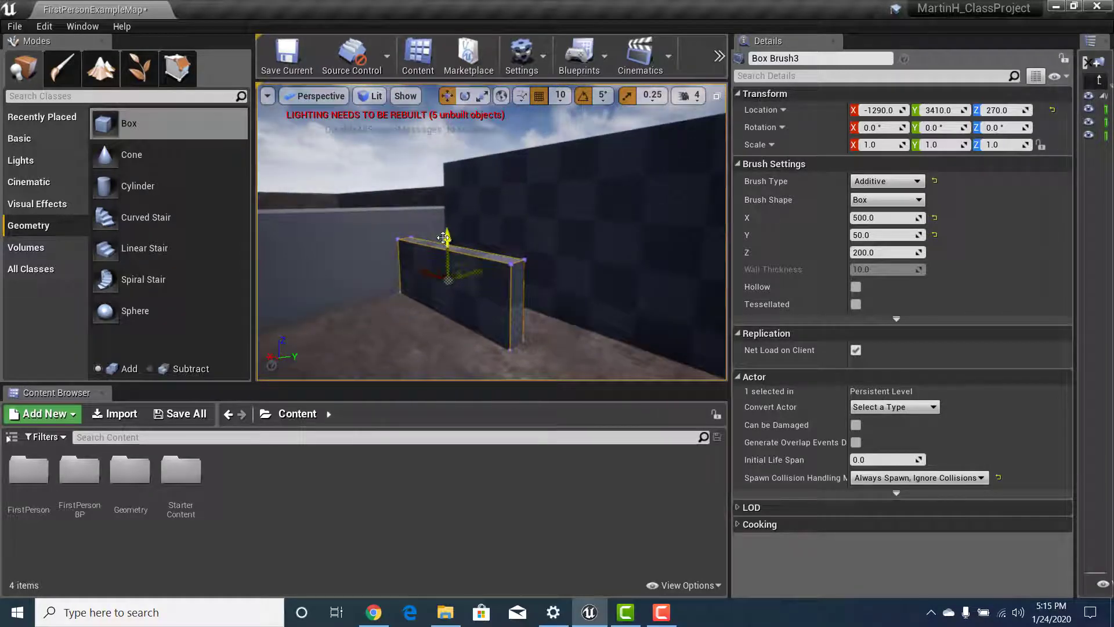
left_click_drag(444, 237, 443, 184)
right_click_drag(443, 184, 466, 181)
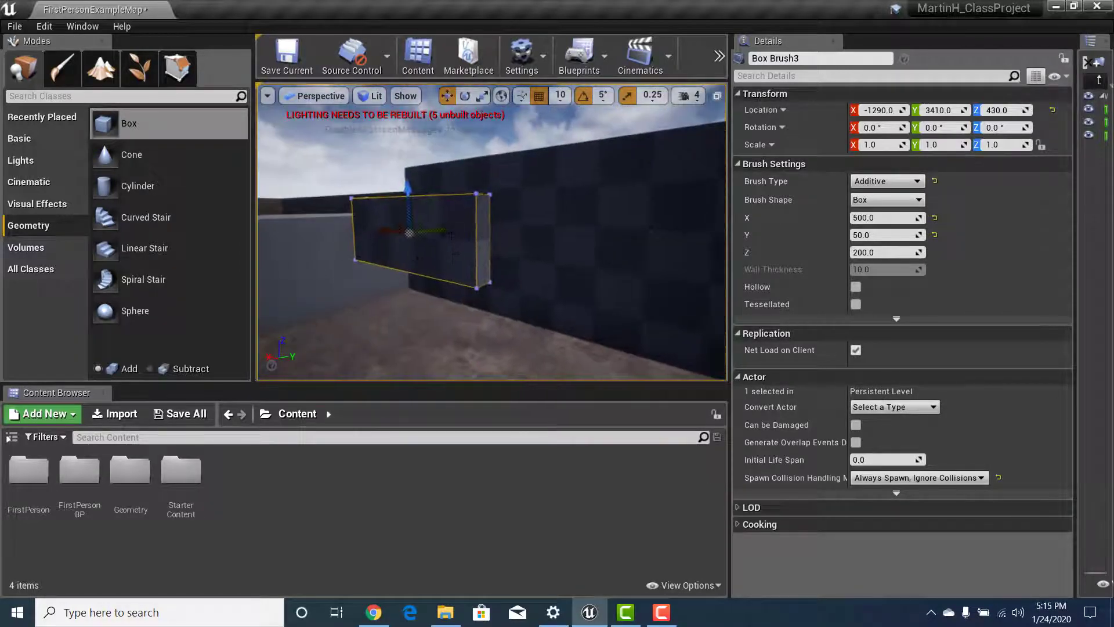
Move the box brush along Y to 3590 so it sits in the room's side wall
left_click_drag(443, 231, 472, 216)
key("d")
mouse_move(472, 216)
right_mouse_down()
mouse_move(458, 222)
mouse_move(457, 260)
right_mouse_up()
right_click(457, 260)
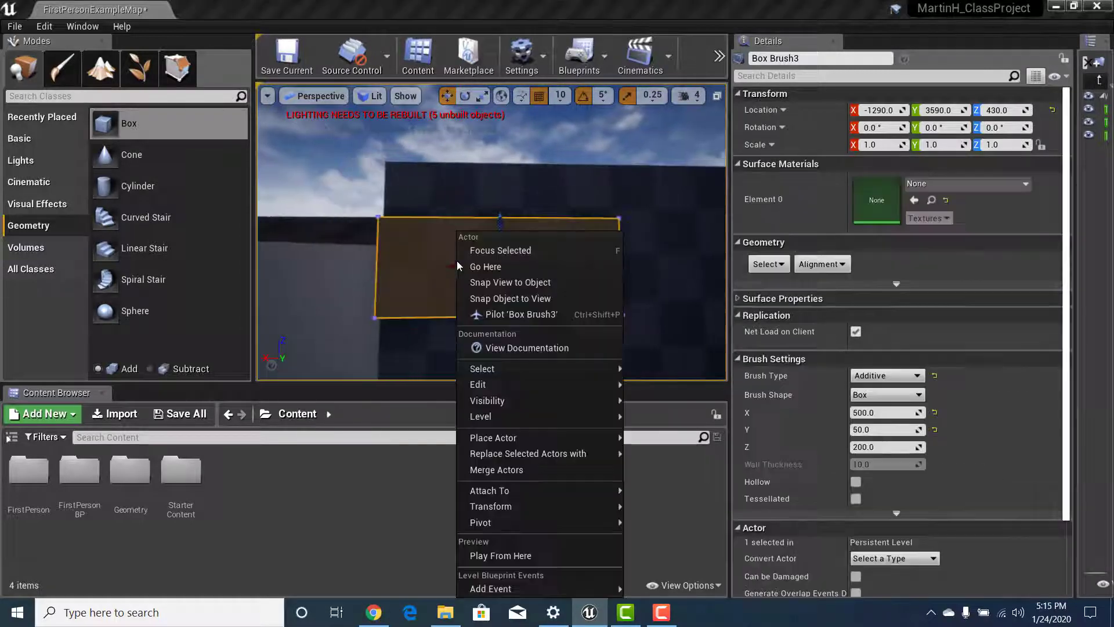
left_click(414, 271)
Shift the box brush along the side wall to an X location of -1400
left_click_drag(423, 259, 494, 258)
mouse_move(437, 255)
right_mouse_down()
mouse_move(435, 243)
mouse_move(427, 264)
mouse_move(421, 255)
right_mouse_up()
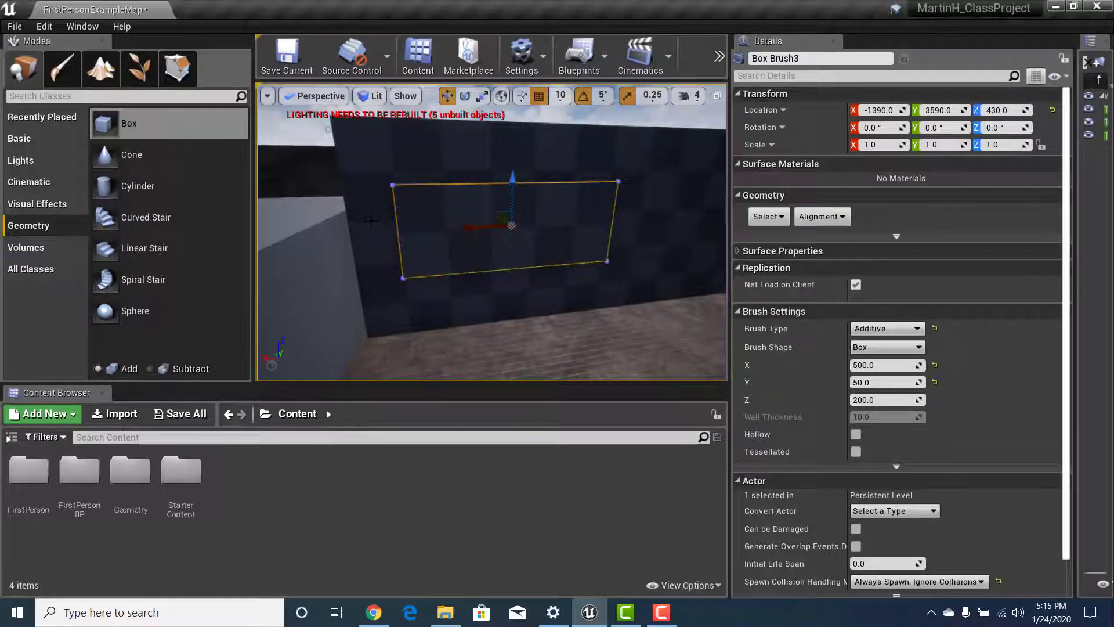
mouse_move(488, 232)
right_mouse_down()
mouse_move(472, 220)
mouse_move(488, 220)
right_mouse_up()
left_click_drag(460, 253, 464, 249)
right_click_drag(290, 263, 290, 263)
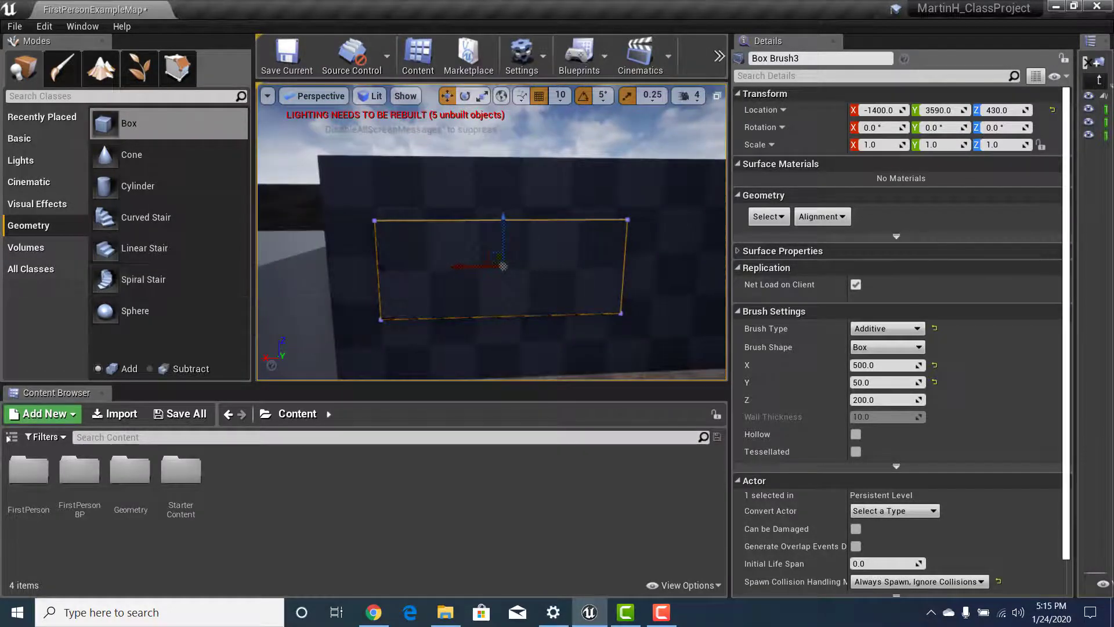
mouse_move(394, 244)
right_mouse_down()
mouse_move(331, 273)
mouse_move(372, 261)
mouse_move(360, 255)
mouse_move(484, 262)
mouse_move(383, 270)
mouse_move(368, 268)
mouse_move(464, 267)
mouse_move(498, 253)
right_mouse_up()
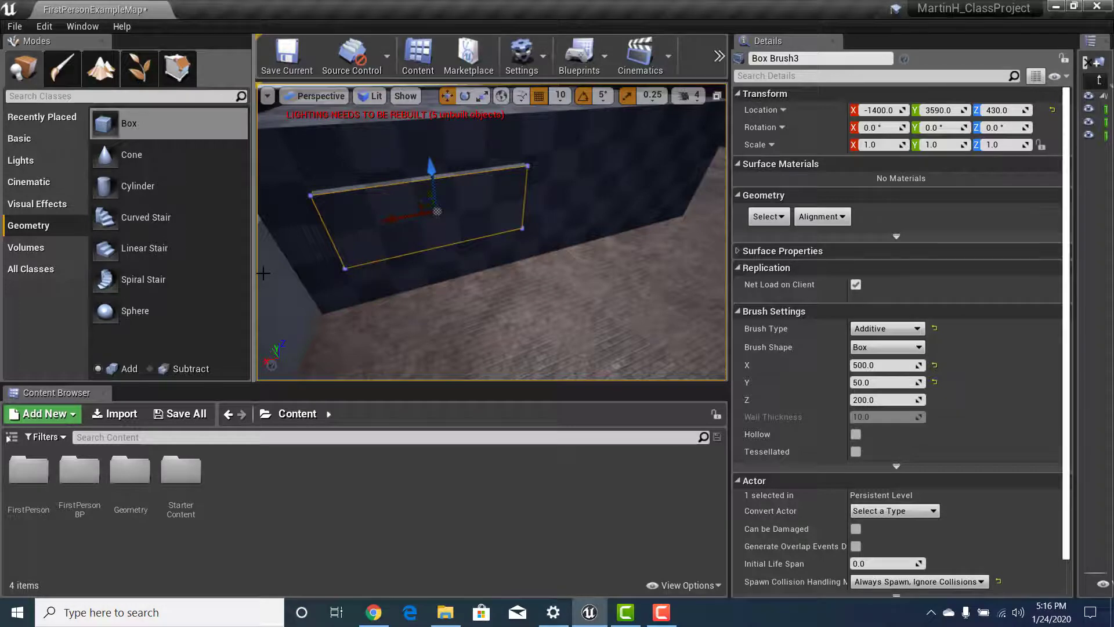
Change the box brush's type to Subtractive to cut a window through the side wall, and inspect the opening from inside and outside
mouse_move(275, 254)
right_mouse_down()
mouse_move(285, 265)
mouse_move(277, 223)
mouse_move(260, 217)
mouse_move(273, 209)
mouse_move(274, 229)
right_mouse_up()
left_click(887, 329)
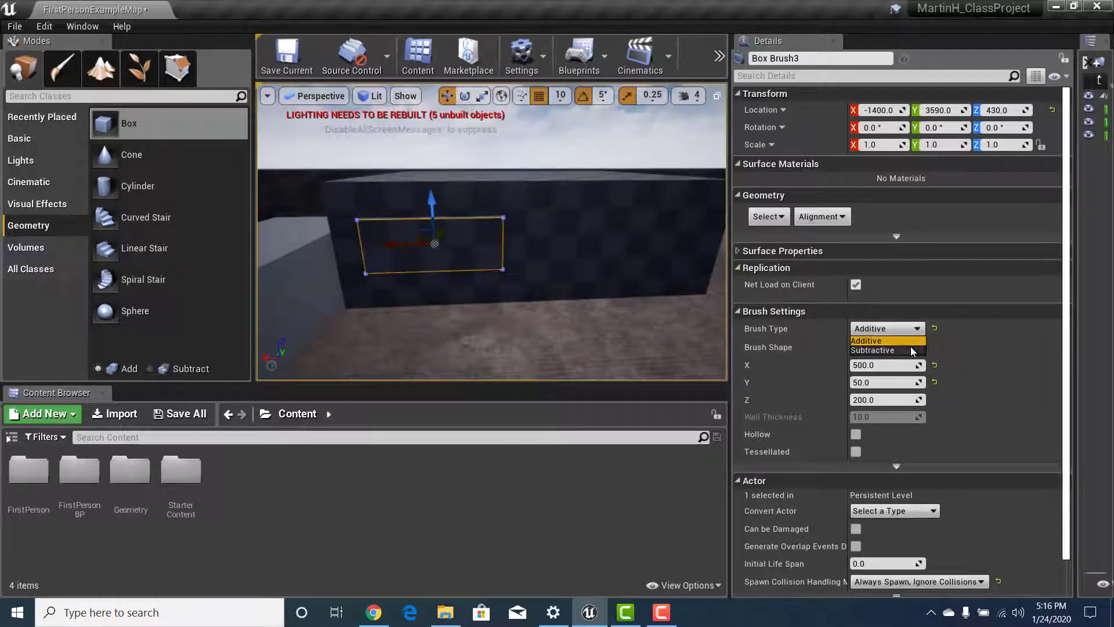
left_click(879, 347)
right_click_drag(624, 345, 476, 342)
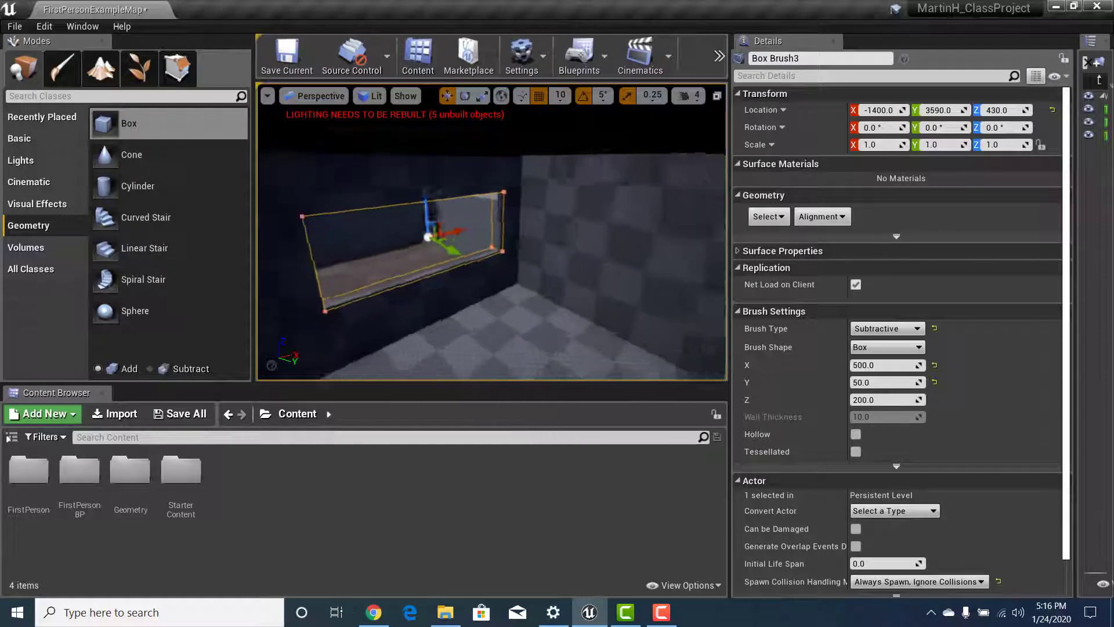
right_click_drag(475, 291, 433, 264)
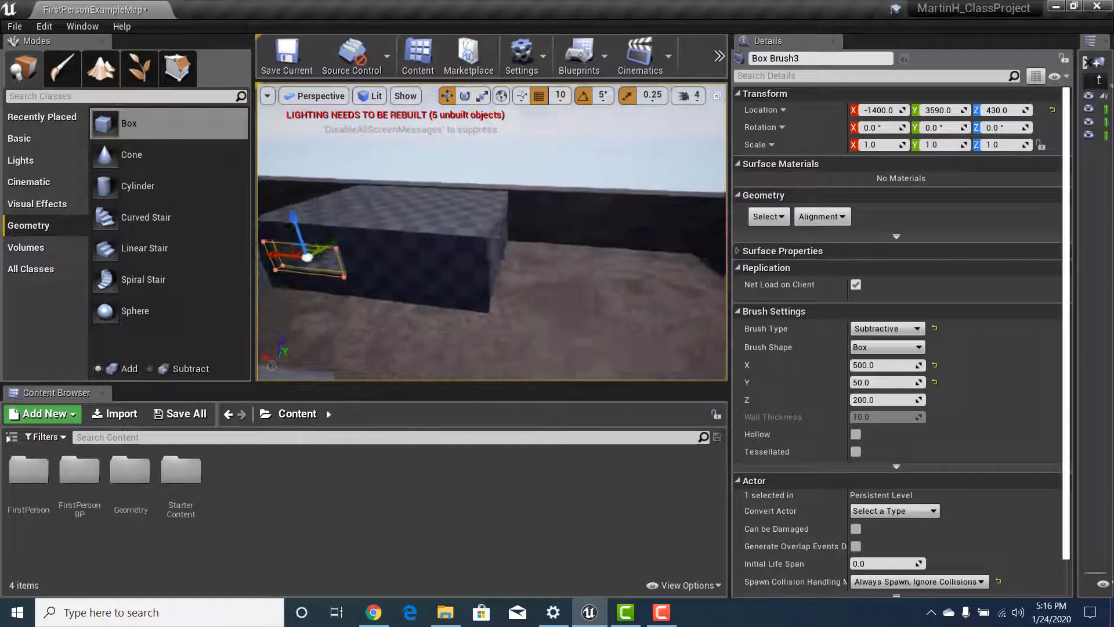
Duplicate the front door's subtractive brush and move the copy to X -1030 to cut a back door in the opposite wall
key("w")
mouse_move(433, 264)
right_mouse_down()
mouse_move(444, 287)
mouse_move(432, 247)
mouse_move(421, 246)
right_mouse_up()
left_click(582, 290)
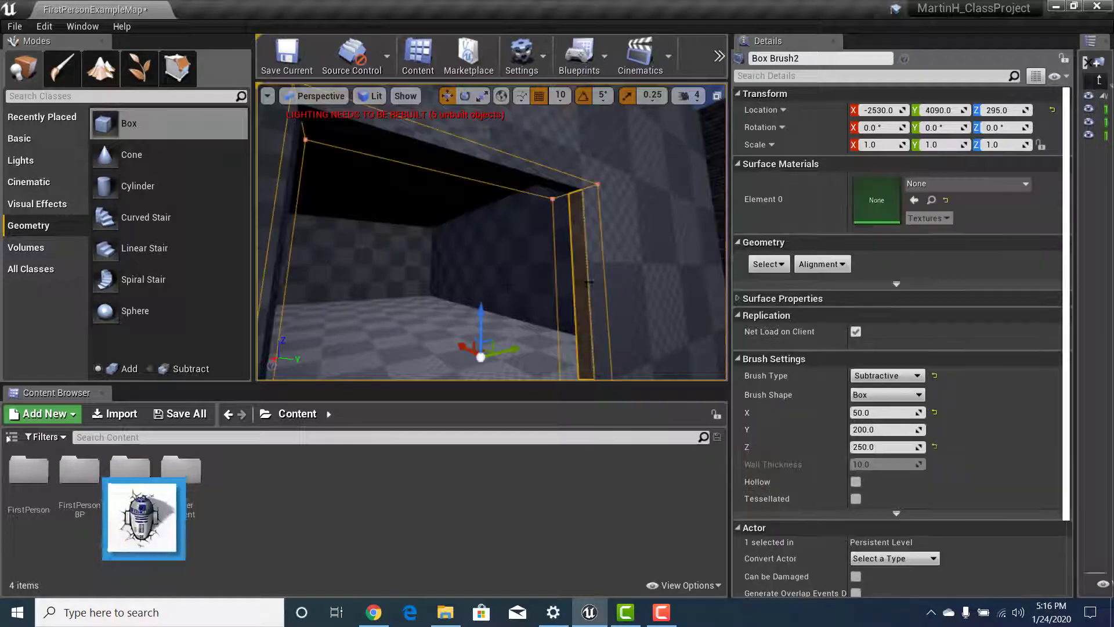
left_click_drag(480, 315, 481, 313, "alt")
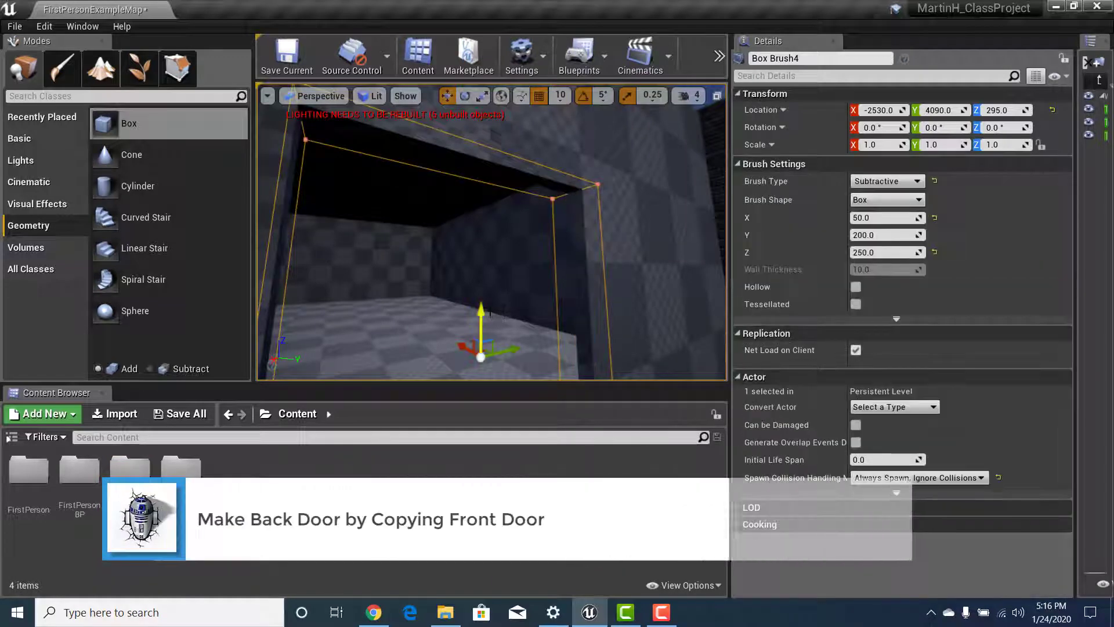
mouse_move(480, 314)
right_mouse_down()
mouse_move(449, 290)
mouse_move(458, 325)
right_mouse_up()
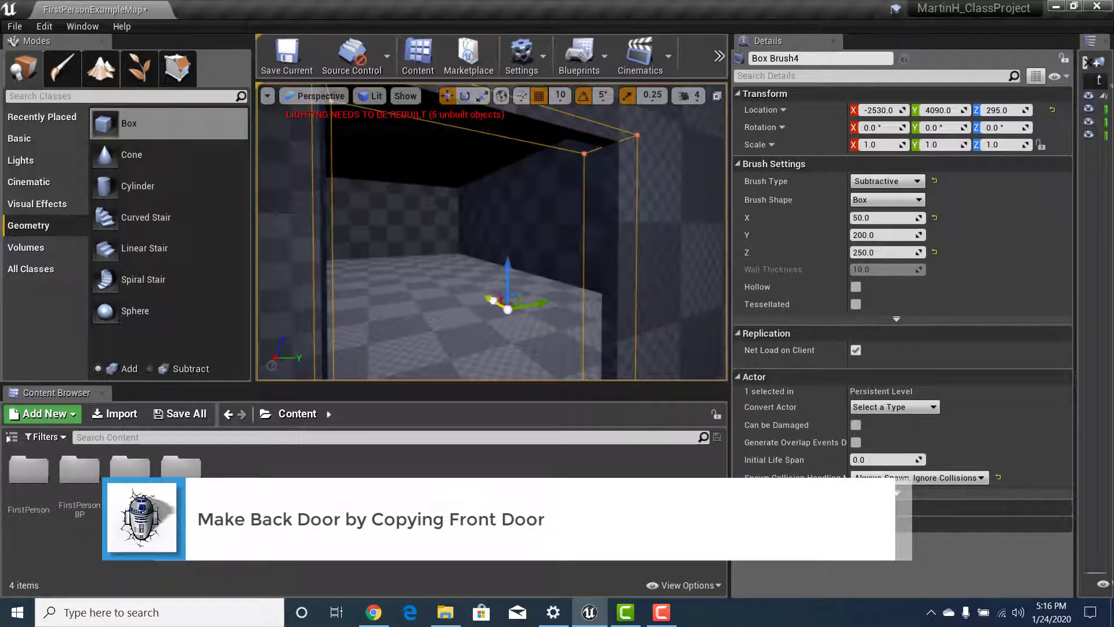
mouse_move(493, 300)
left_mouse_down()
mouse_move(353, 222)
mouse_move(380, 238)
mouse_move(415, 174)
mouse_move(452, 197)
mouse_move(499, 203)
mouse_move(534, 192)
mouse_move(522, 163)
mouse_move(511, 198)
mouse_move(525, 238)
left_mouse_up()
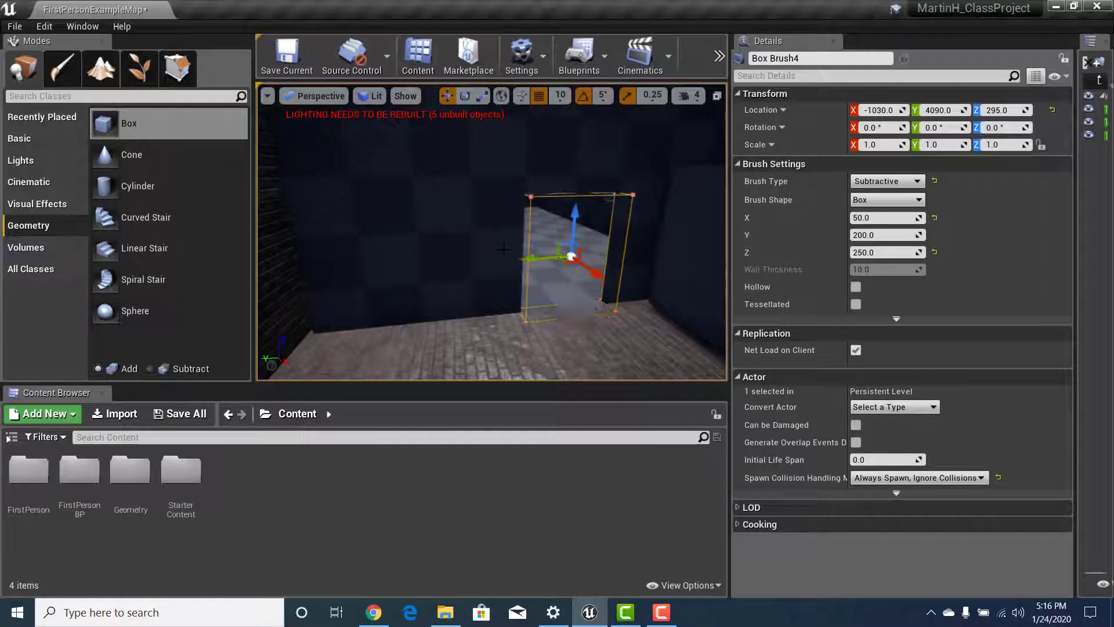
mouse_move(560, 265)
right_mouse_down()
mouse_move(644, 261)
mouse_move(546, 267)
right_mouse_up()
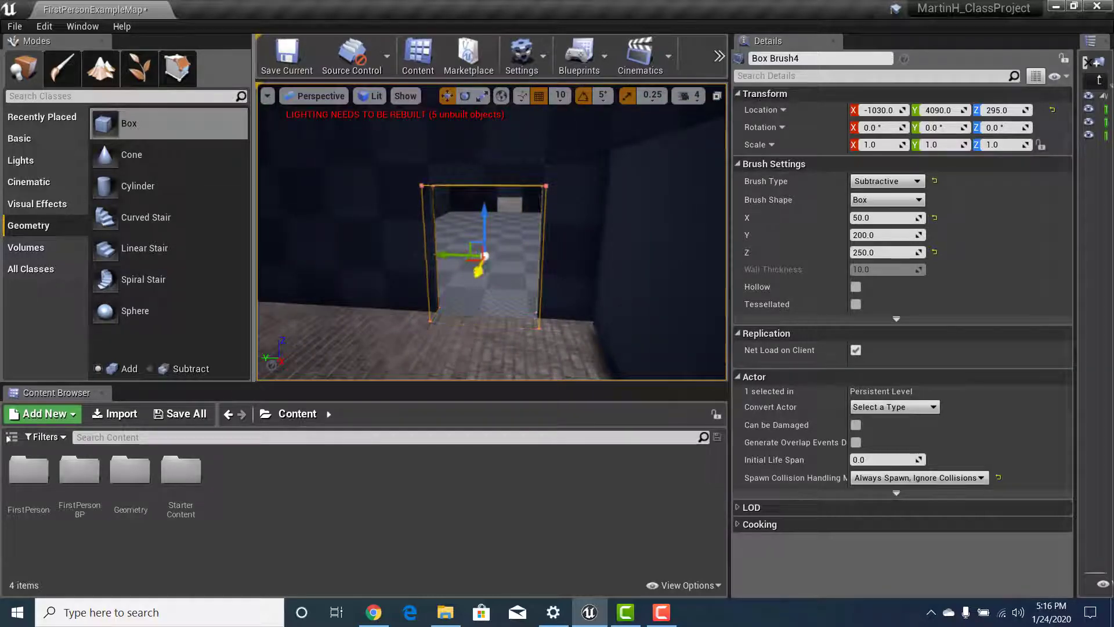
mouse_move(477, 271)
right_mouse_down()
mouse_move(481, 255)
mouse_move(490, 302)
mouse_move(463, 316)
mouse_move(465, 297)
right_mouse_up()
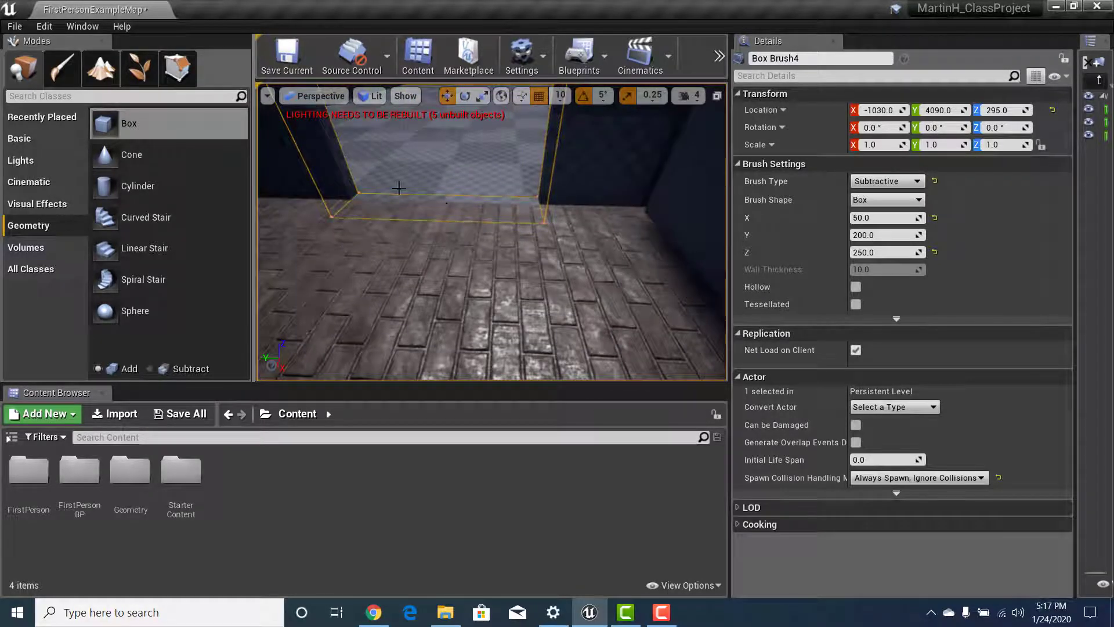
Start a play session, enter the room by the front door, and jump at the window to test the opening
mouse_move(398, 188)
right_mouse_down()
mouse_move(348, 139)
mouse_move(372, 98)
mouse_move(406, 150)
mouse_move(372, 157)
mouse_move(362, 110)
mouse_move(354, 163)
mouse_move(322, 186)
mouse_move(339, 116)
mouse_move(434, 100)
right_mouse_up()
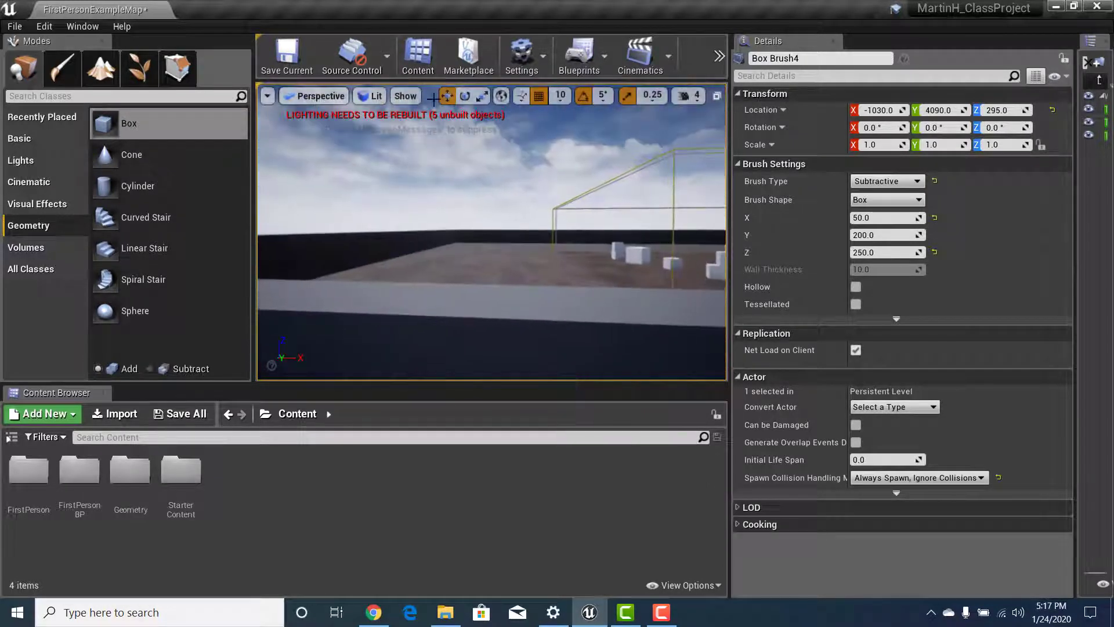
left_click(719, 55)
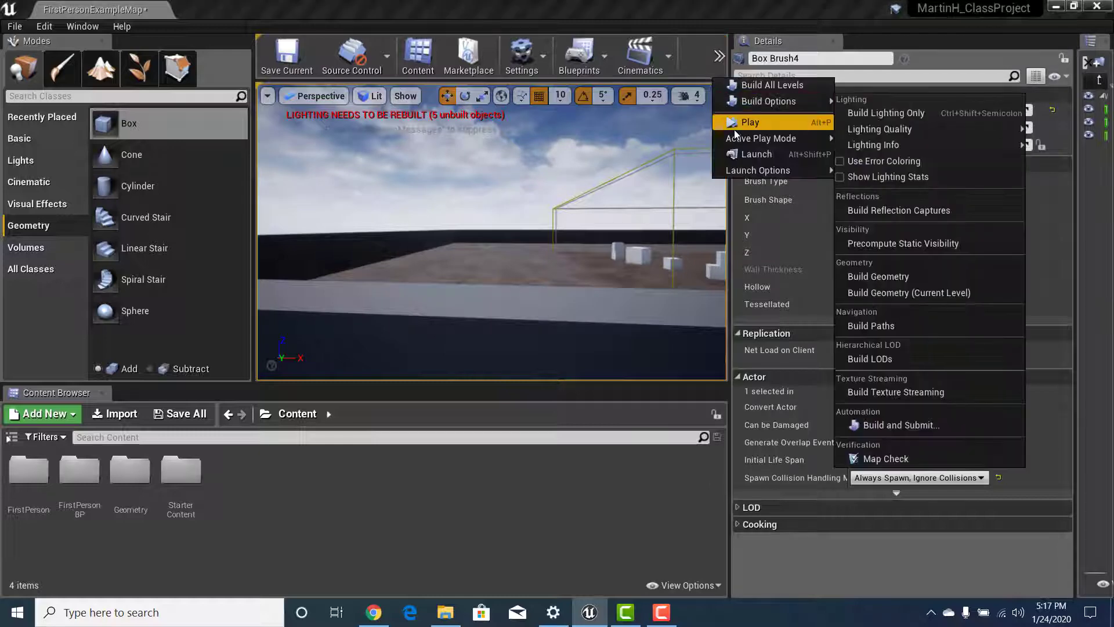
left_click(742, 123)
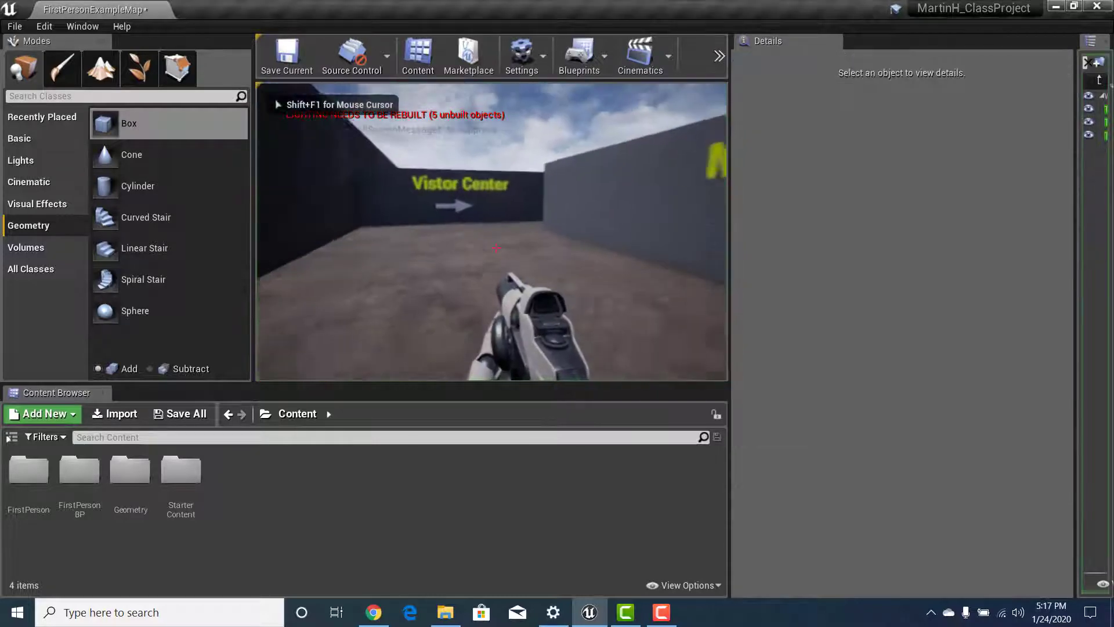
key("w")
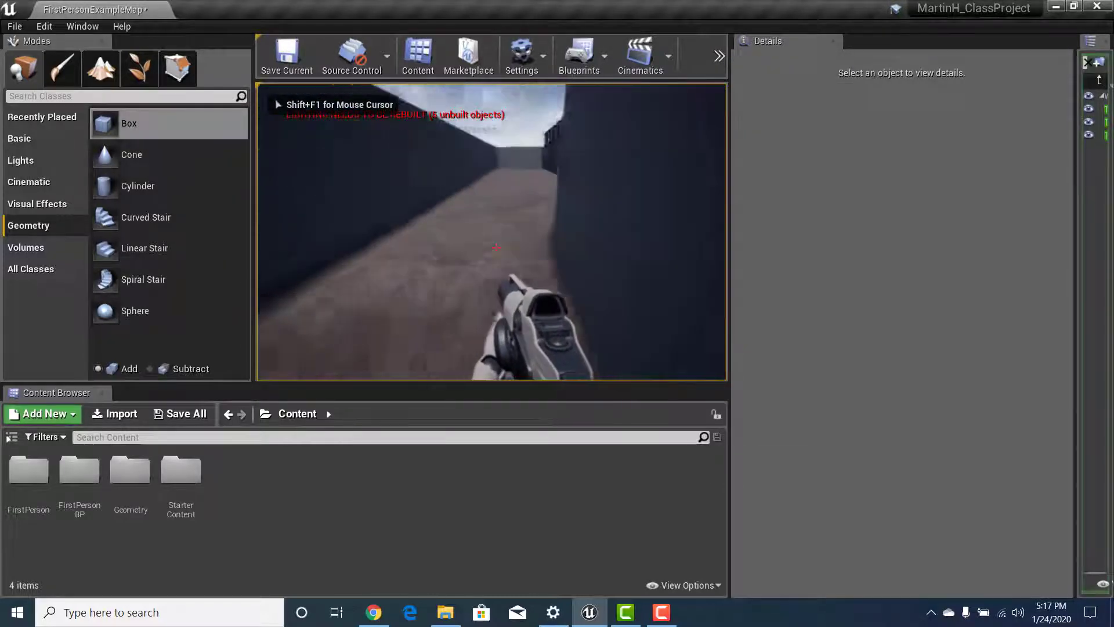
key("w")
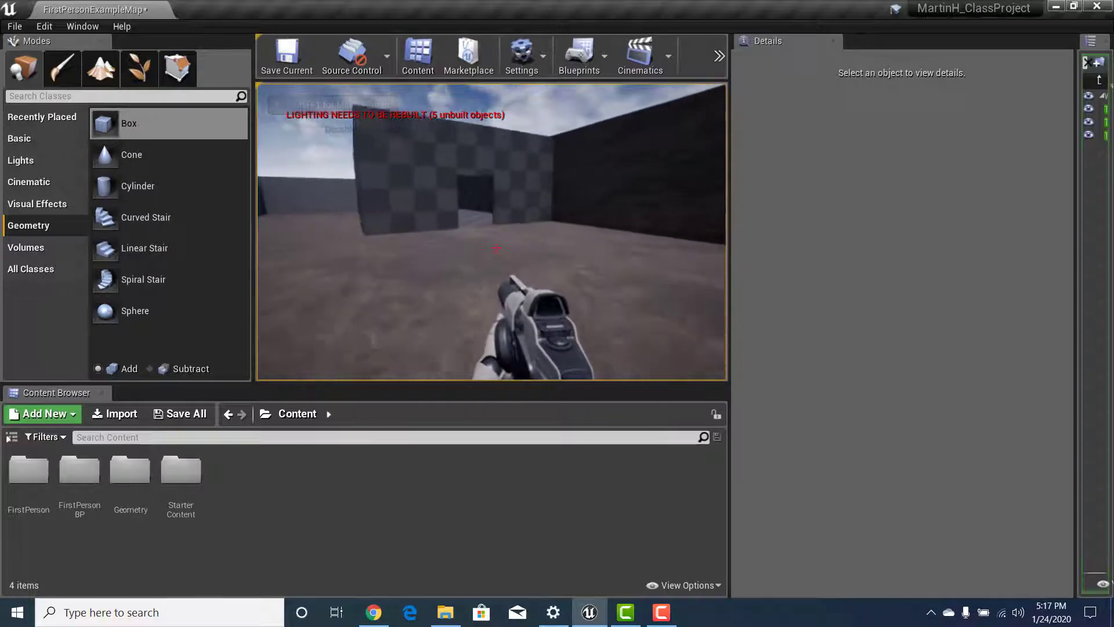
key("w")
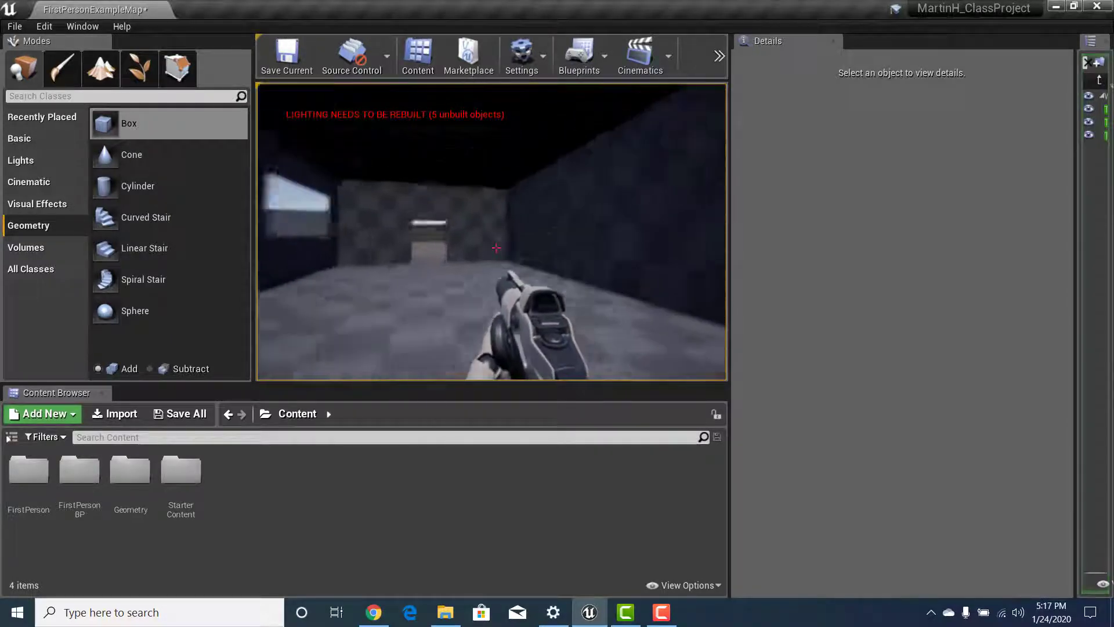
key("w")
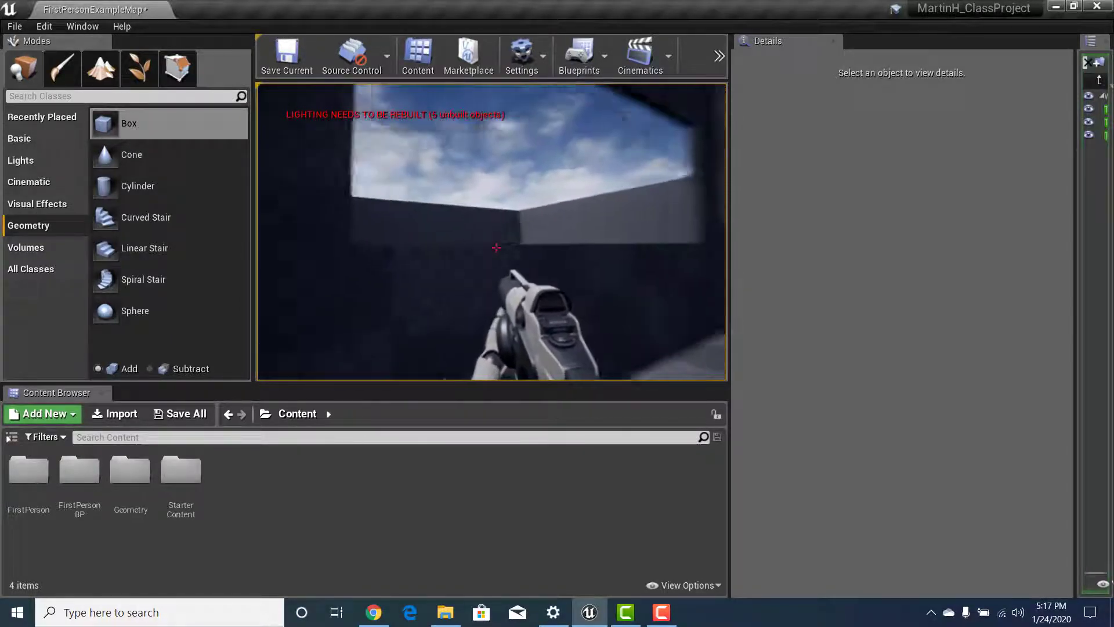
key("w")
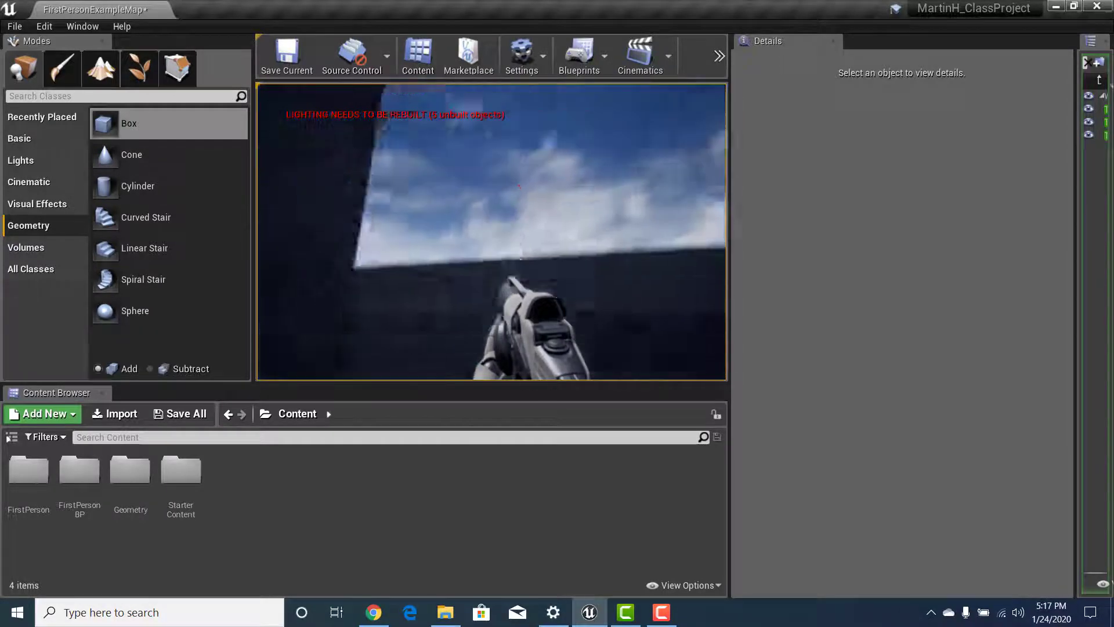
key("space")
key("s")
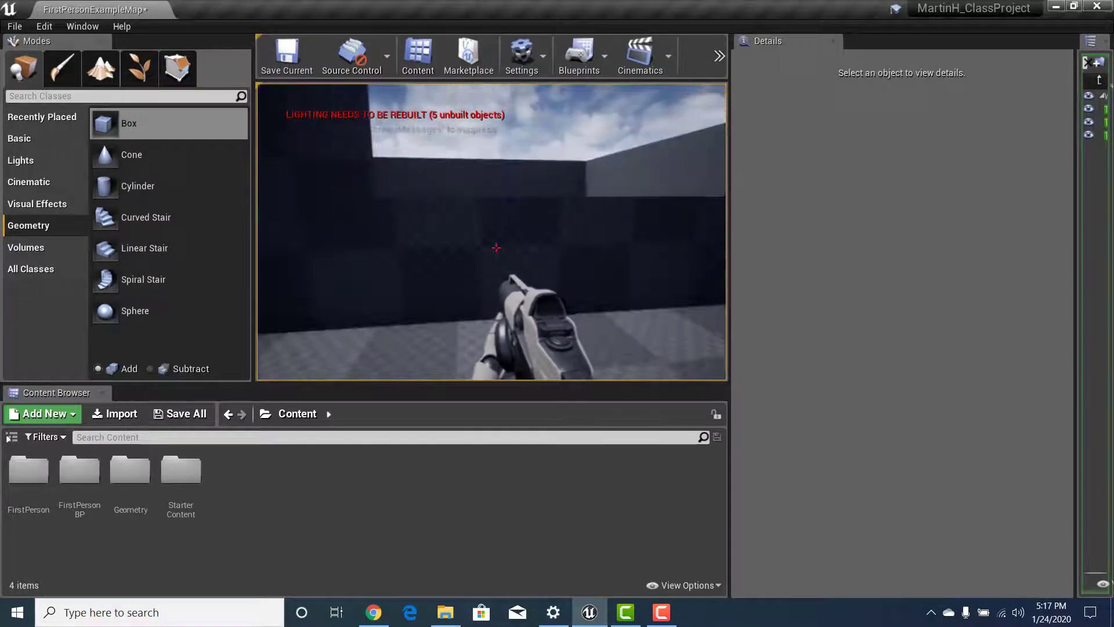
key("s")
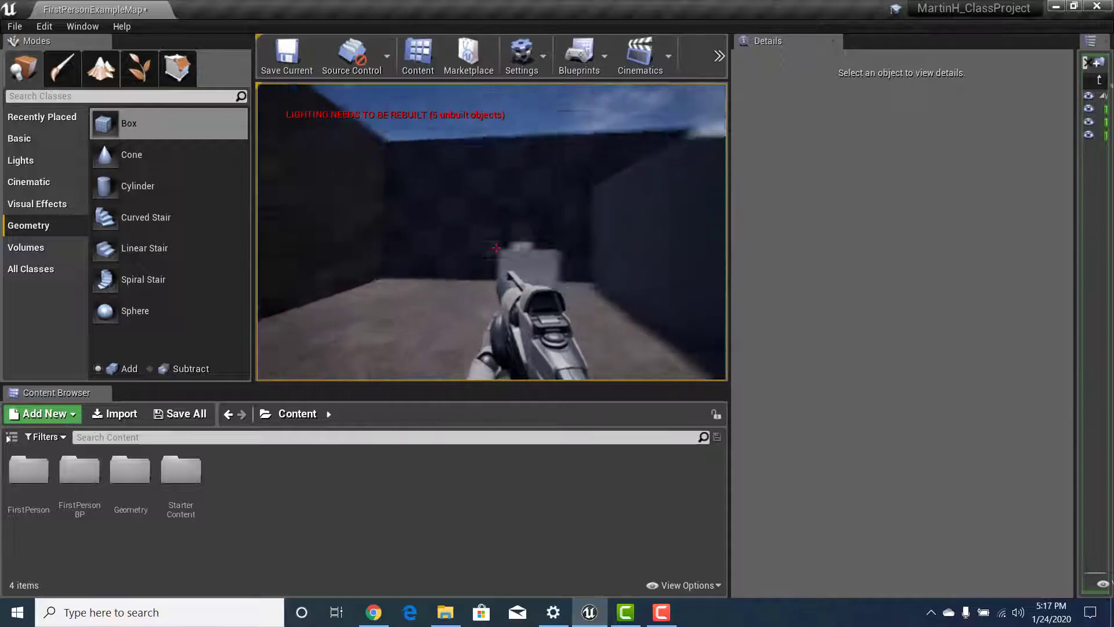
Walk through the room from the back door and out the front door, and back away to view the front wall
key("w")
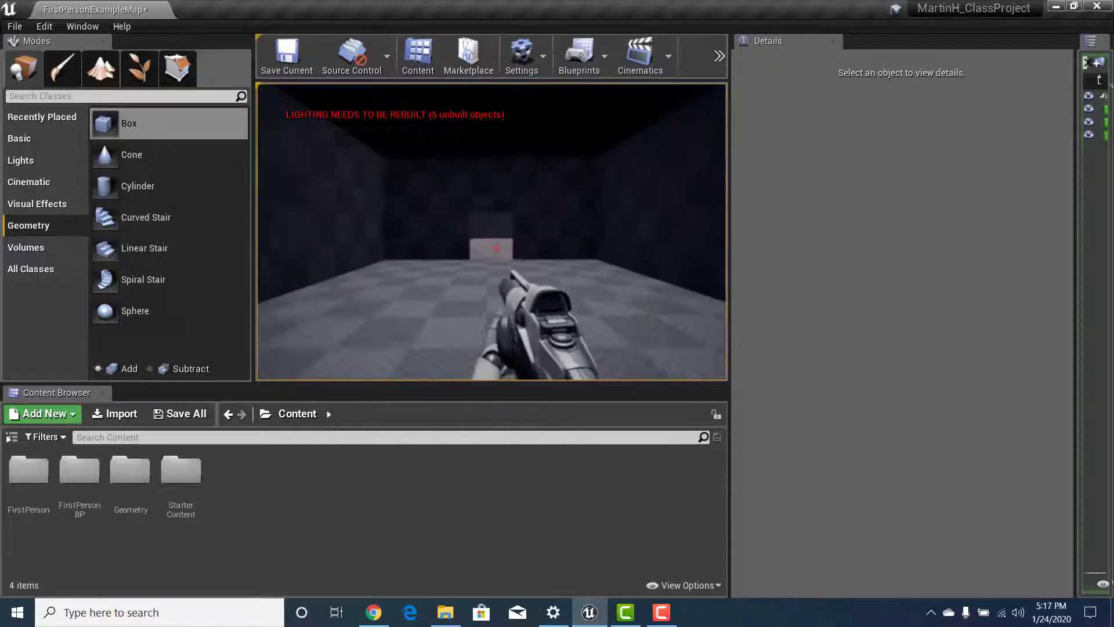
key("w")
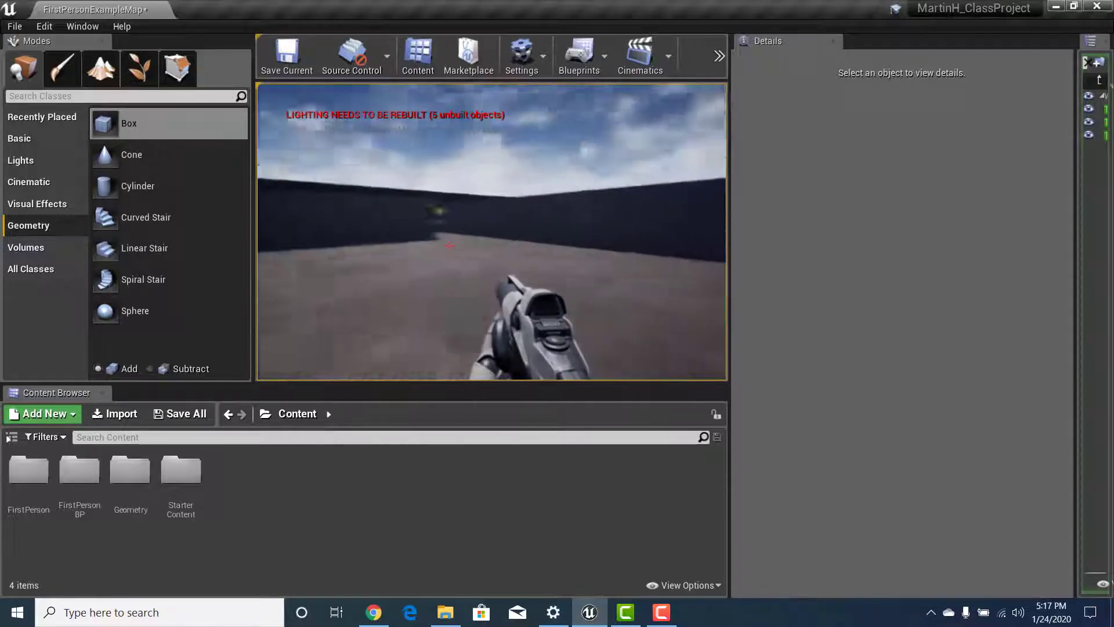
key("s")
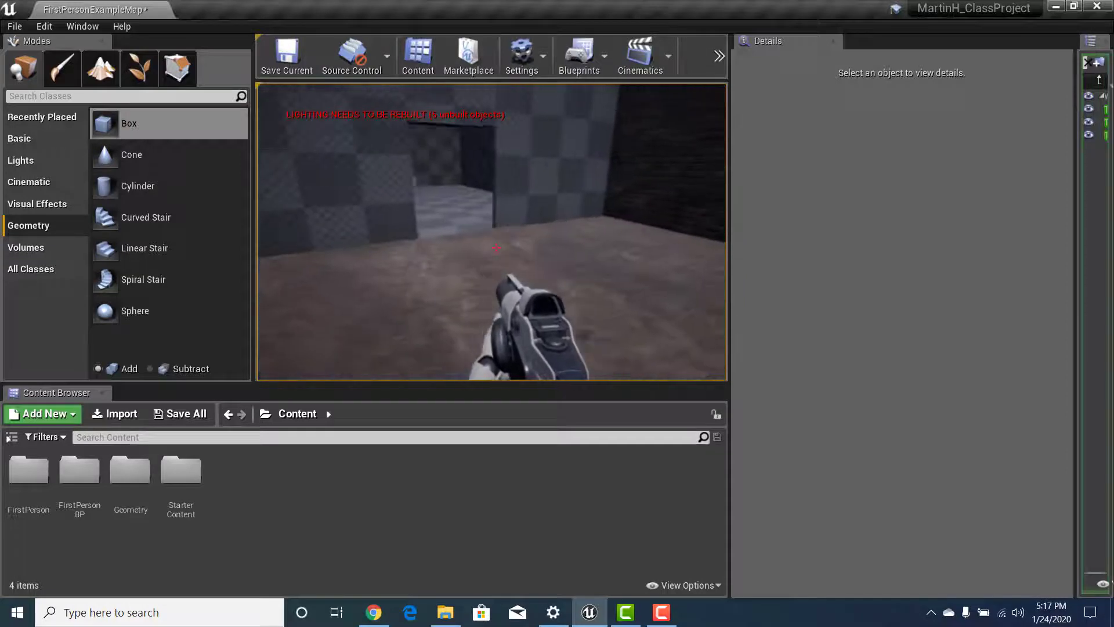
key("s")
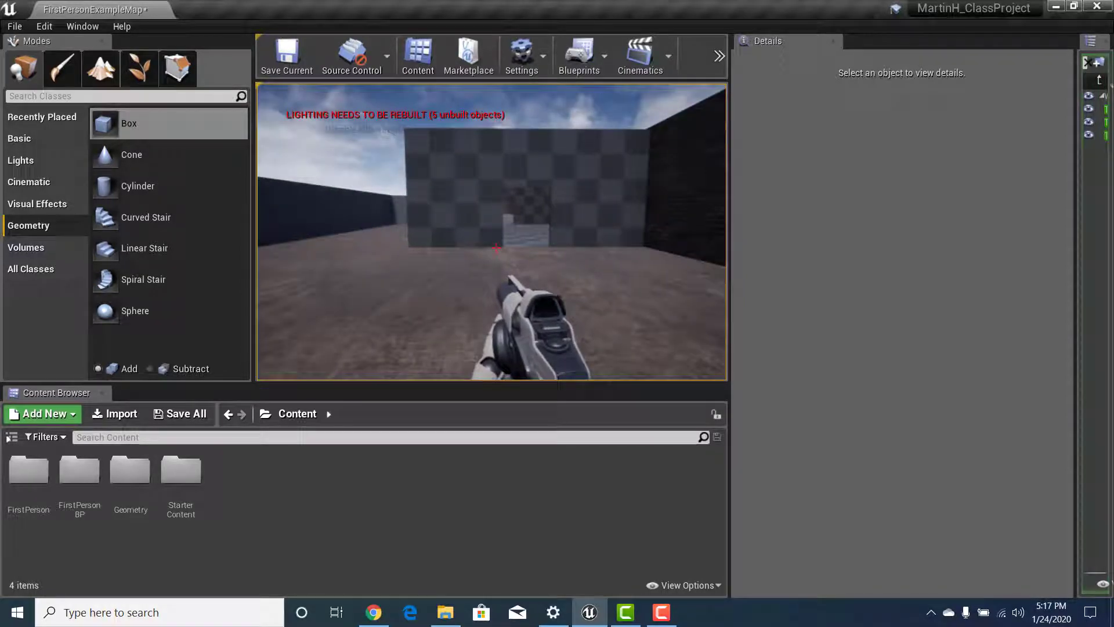